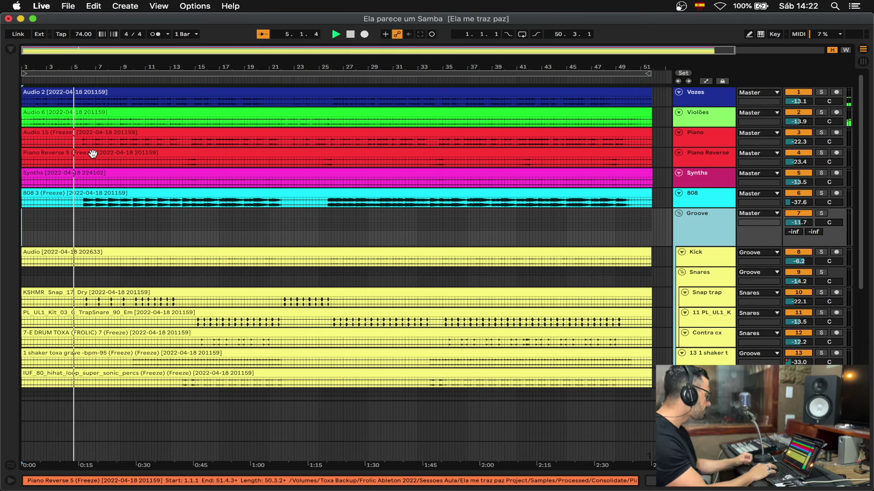
Step: Examine the arrangement's tracks during playback, from Vozes down through the Groove group to the Hi FX tracks
{"action": "key", "text": "plus"}
{"action": "key", "text": "plus"}
{"action": "key", "text": "plus"}
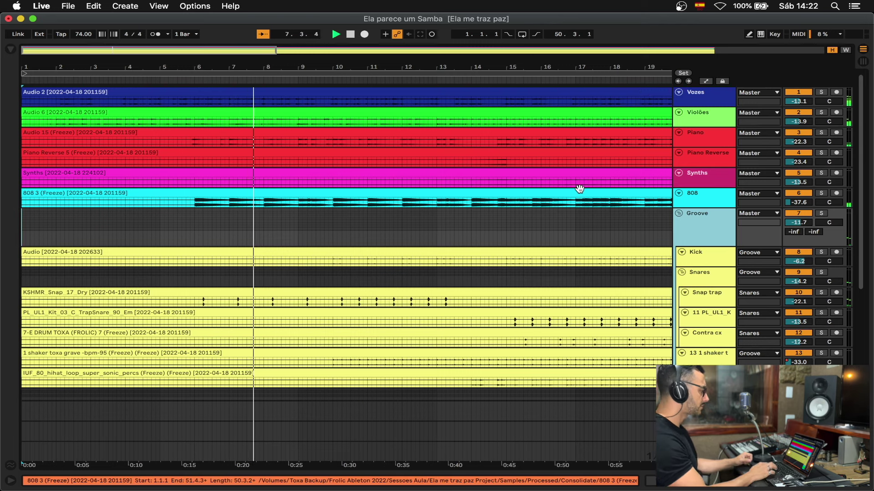
{"action": "scroll", "coordinate": [454, 302], "scroll_direction": "down", "scroll_amount": 5}
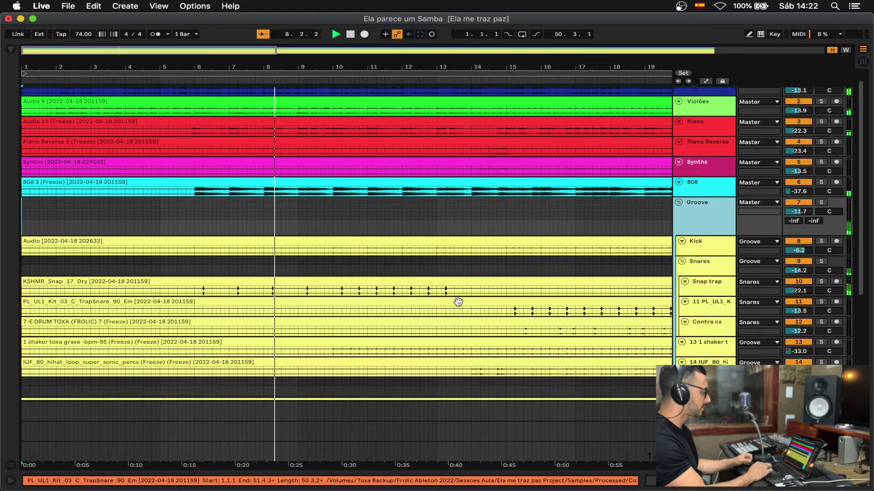
{"action": "scroll", "coordinate": [458, 302], "scroll_direction": "down", "scroll_amount": 5}
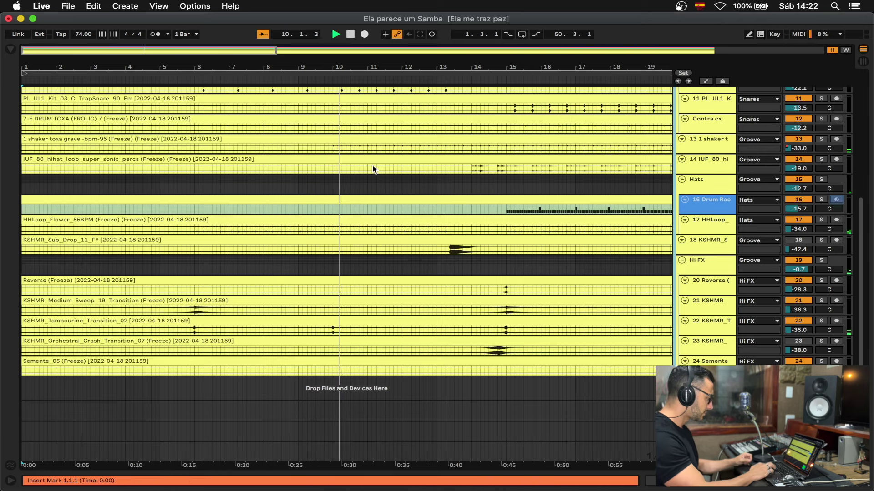
{"action": "scroll", "coordinate": [375, 169], "scroll_direction": "up", "scroll_amount": 3}
{"action": "scroll", "coordinate": [371, 170], "scroll_direction": "up", "scroll_amount": 6}
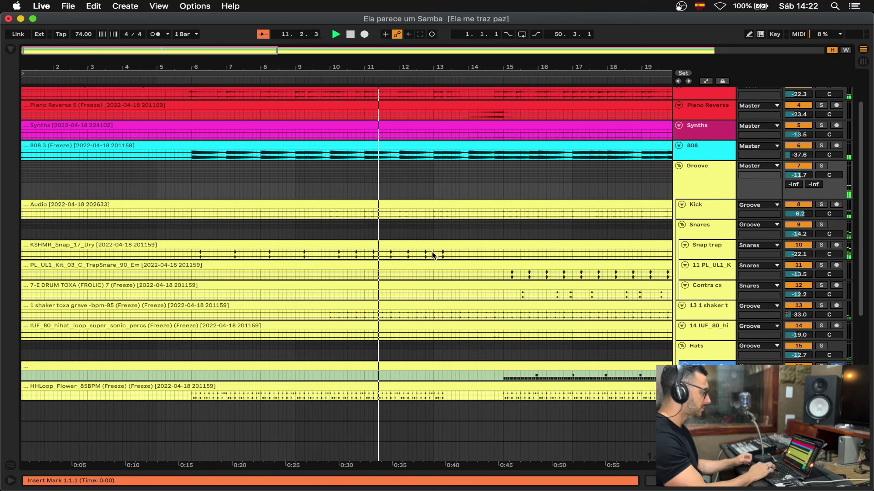
{"action": "scroll", "coordinate": [486, 178], "scroll_direction": "up", "scroll_amount": 3}
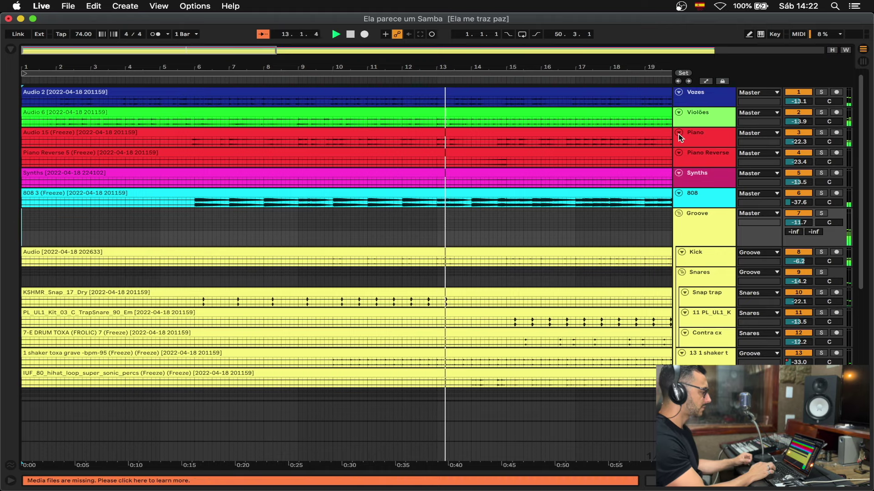
{"action": "scroll", "coordinate": [473, 309], "scroll_direction": "down", "scroll_amount": 5}
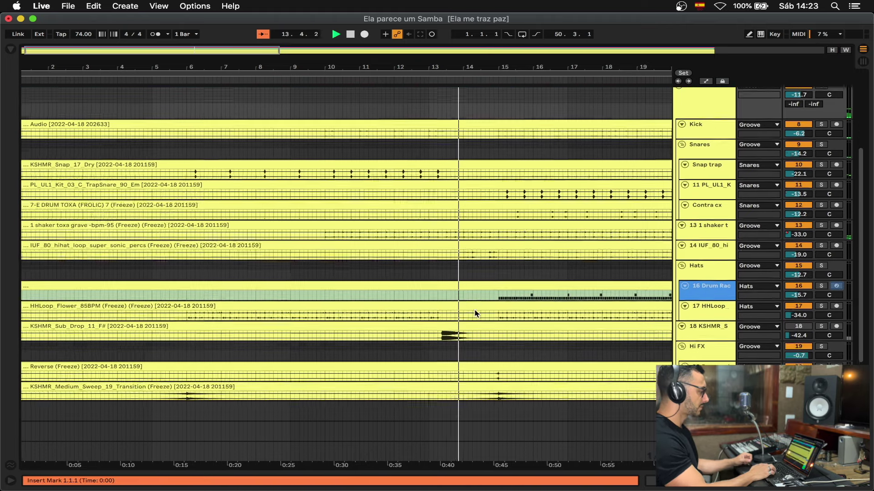
{"action": "scroll", "coordinate": [505, 363], "scroll_direction": "down", "scroll_amount": 3}
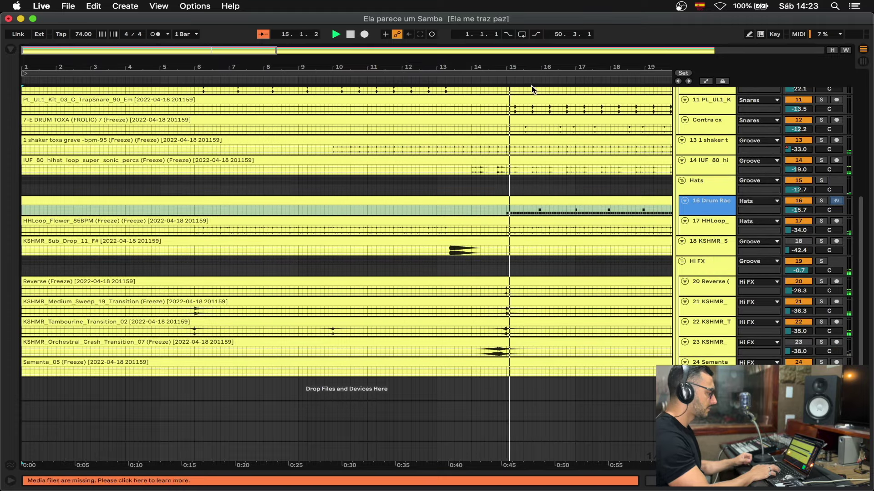
{"action": "scroll", "coordinate": [521, 188], "scroll_direction": "right", "scroll_amount": 1}
{"action": "scroll", "coordinate": [520, 187], "scroll_direction": "up", "scroll_amount": 6}
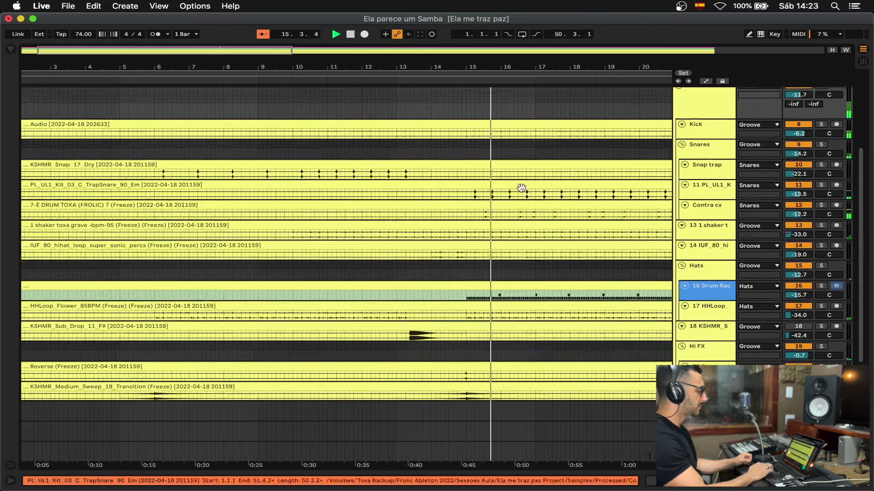
{"action": "scroll", "coordinate": [521, 188], "scroll_direction": "up", "scroll_amount": 3}
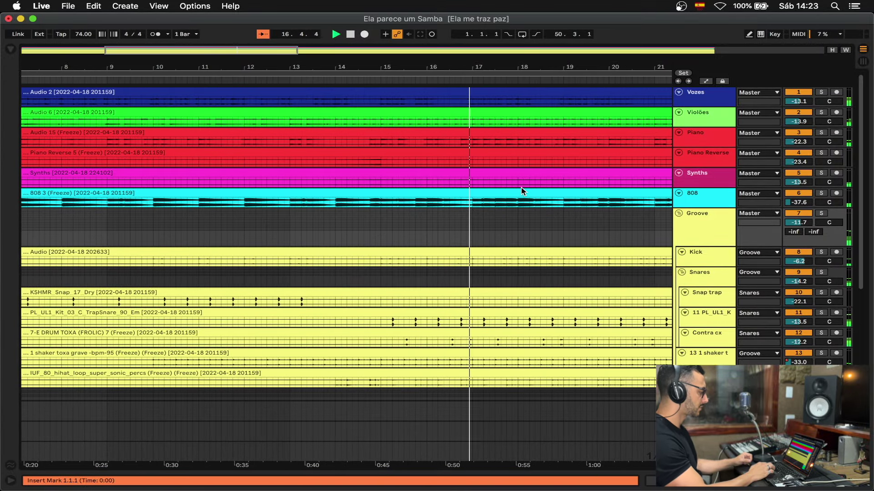
Step: Review all mixer channels in Session View with the browser hidden, and return to Arrangement View
{"action": "key", "text": "Tab"}
{"action": "scroll", "coordinate": [520, 187], "scroll_direction": "right", "scroll_amount": 5}
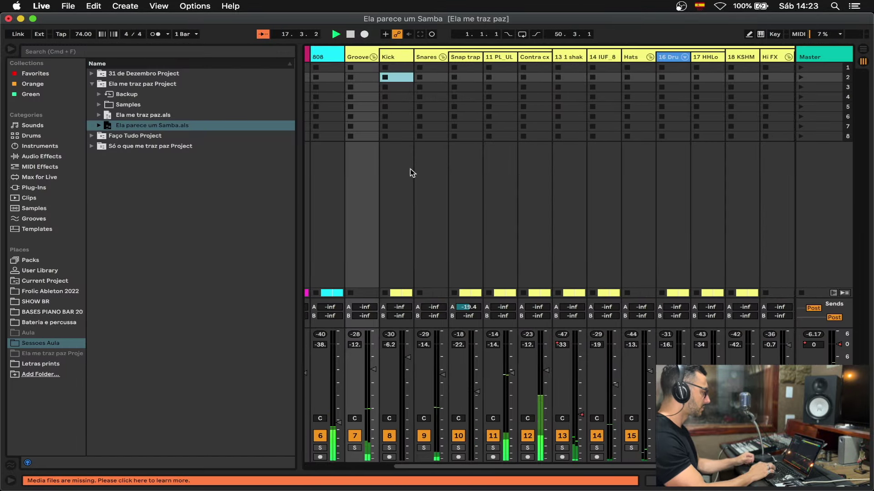
{"action": "left_click", "coordinate": [11, 50]}
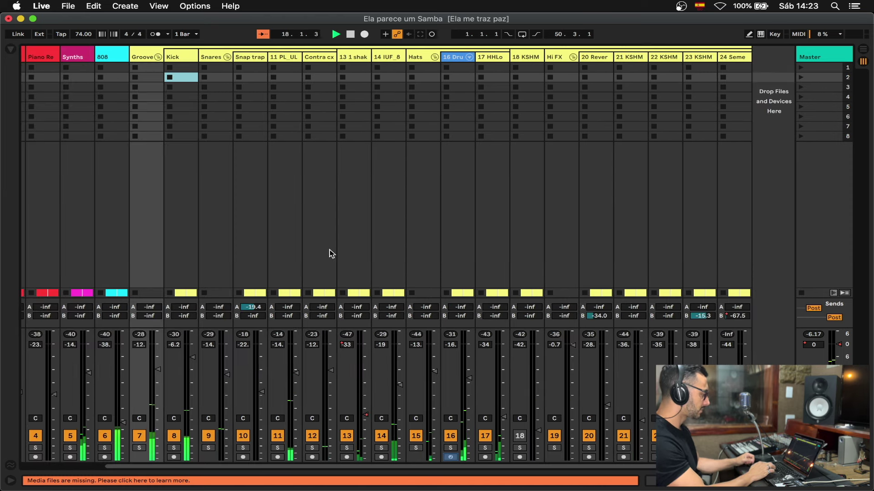
{"action": "scroll", "coordinate": [332, 253], "scroll_direction": "left", "scroll_amount": 3}
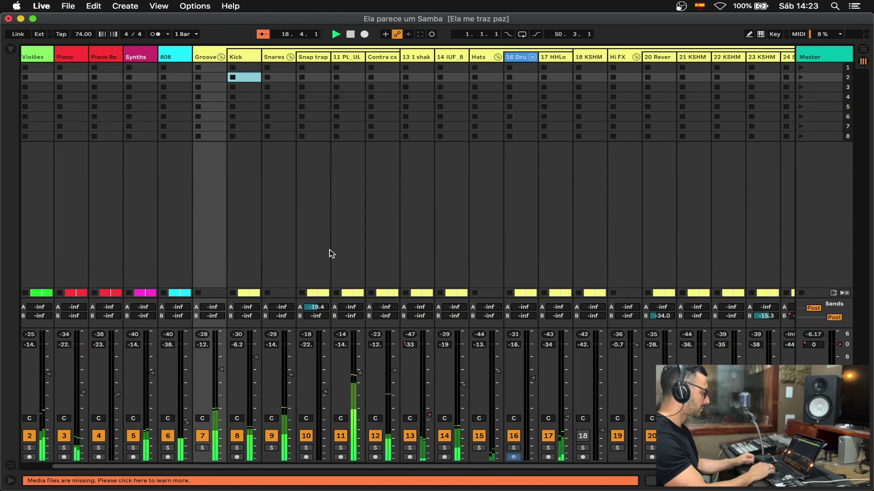
{"action": "scroll", "coordinate": [332, 254], "scroll_direction": "left", "scroll_amount": 1}
{"action": "scroll", "coordinate": [331, 254], "scroll_direction": "right", "scroll_amount": 3}
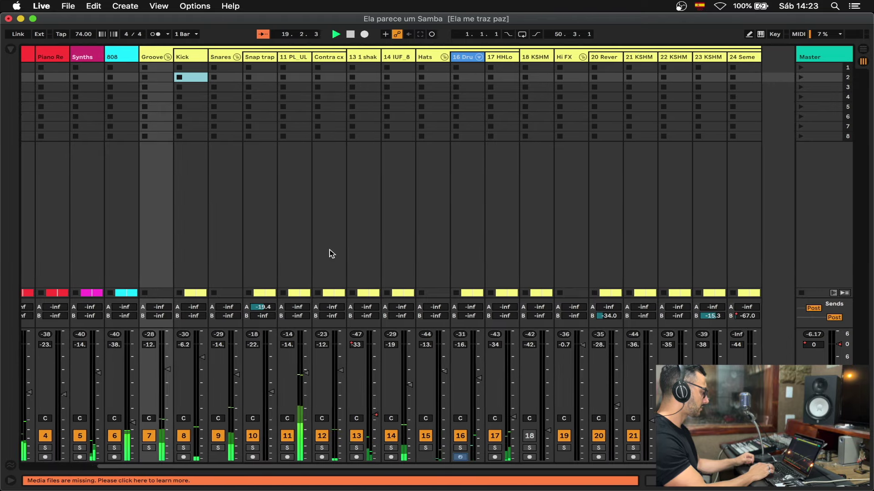
{"action": "scroll", "coordinate": [331, 254], "scroll_direction": "right", "scroll_amount": 1}
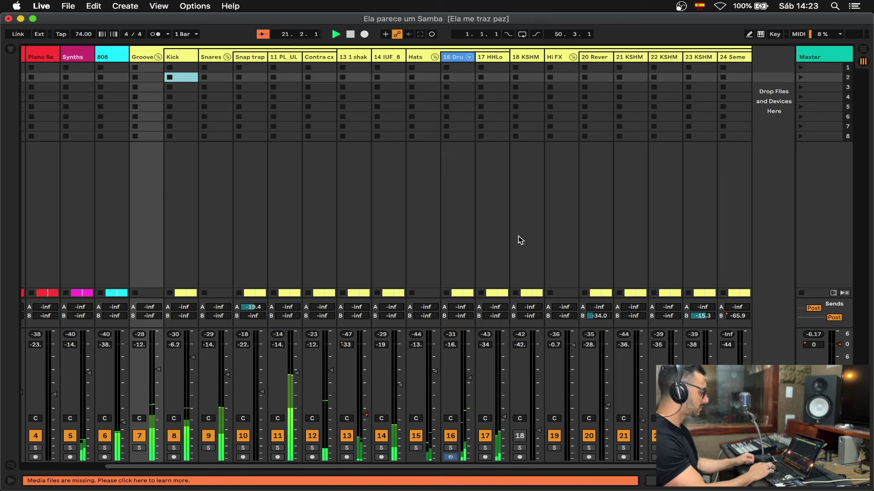
{"action": "key", "text": "Tab"}
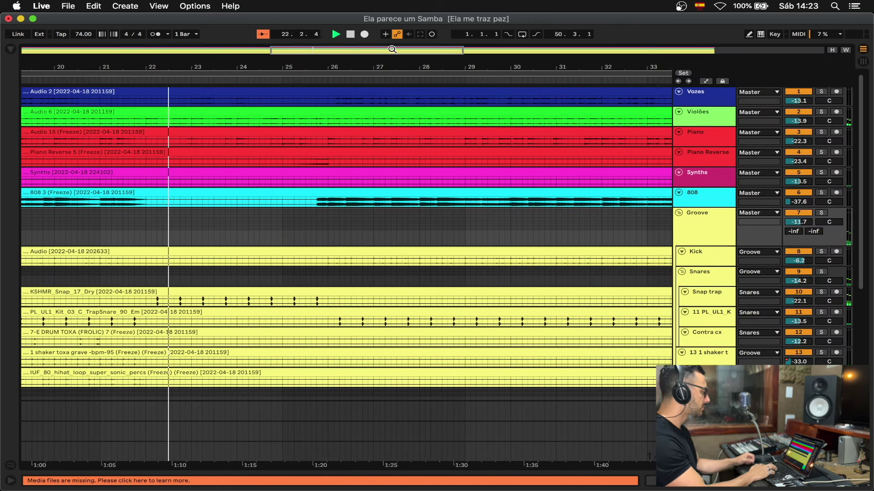
Step: Enlarge the Piano track's height to show its waveform in detail
{"action": "scroll", "coordinate": [219, 214], "scroll_direction": "left", "scroll_amount": 2}
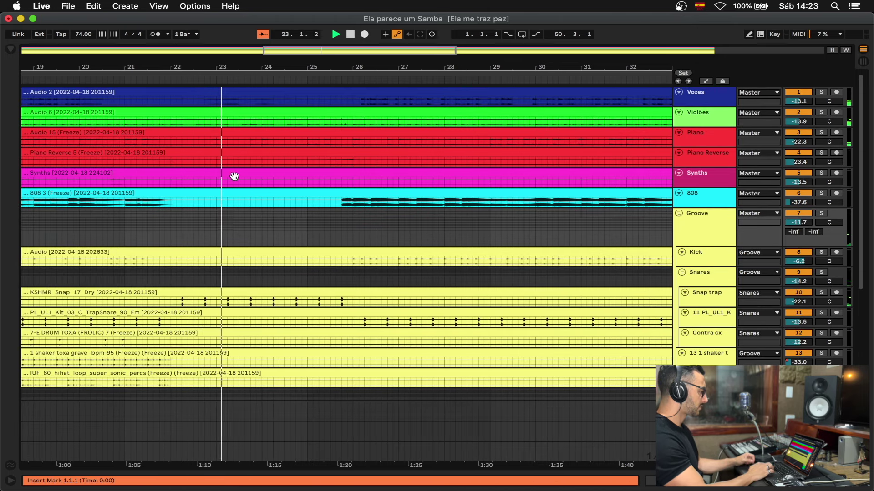
{"action": "left_click_drag", "start_coordinate": [705, 147], "coordinate": [705, 226]}
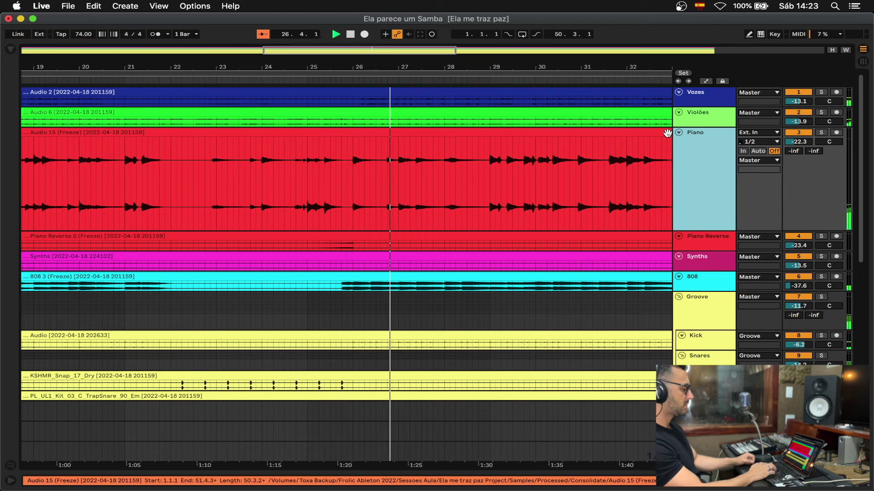
Step: Fit the whole arrangement to the window's height and width, and enlarge the 808 track to show its waveform
{"action": "key", "text": "h"}
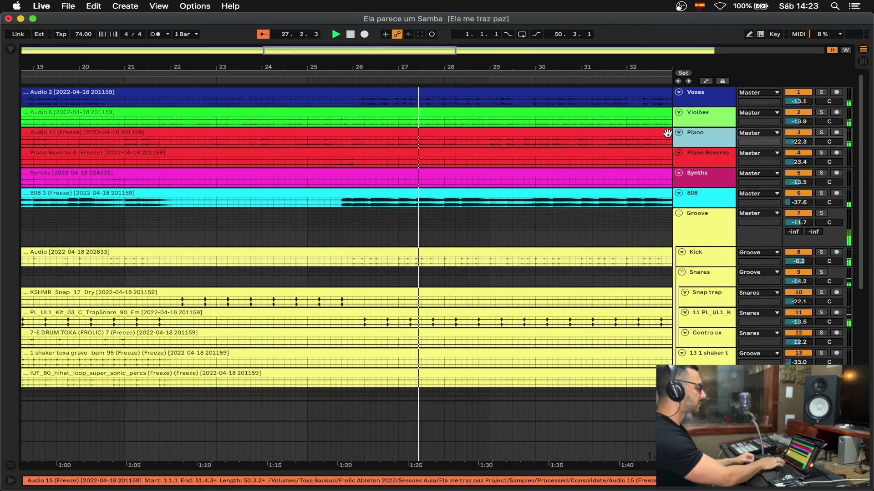
{"action": "key", "text": "w"}
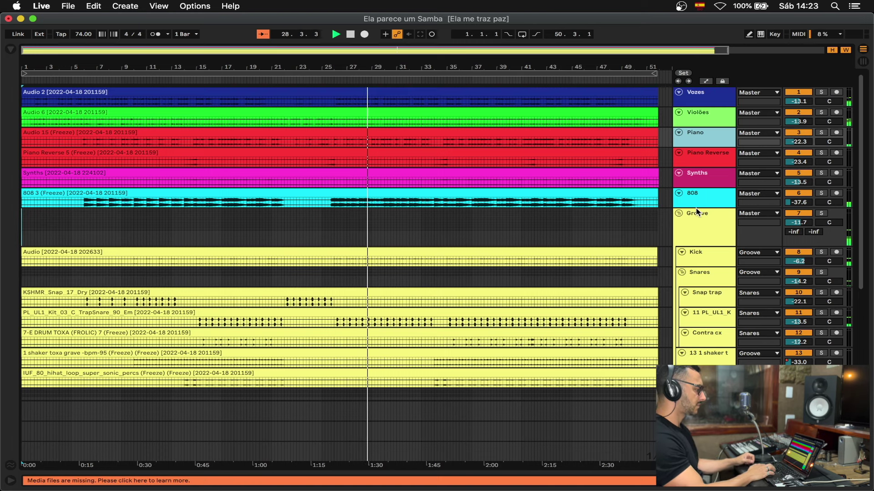
{"action": "left_click_drag", "start_coordinate": [695, 207], "coordinate": [696, 337]}
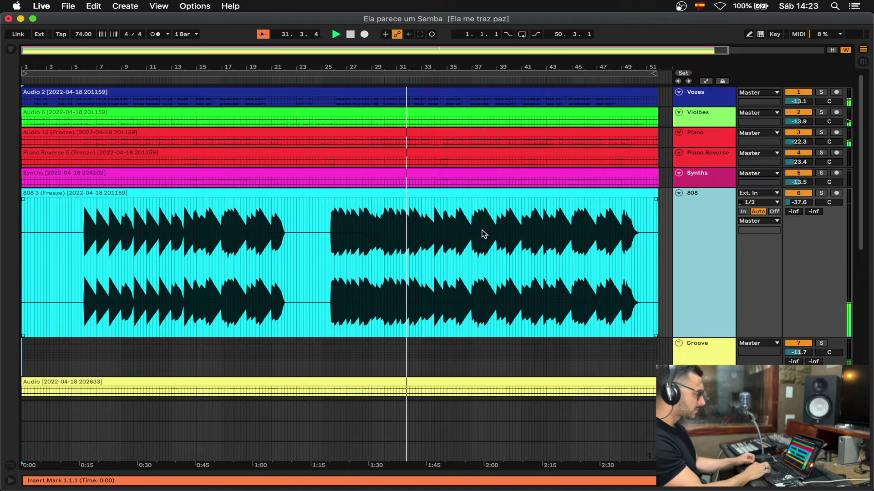
Step: Enlarge the 16 Drum Rack track in the Hats group to show its MIDI notes more clearly
{"action": "scroll", "coordinate": [523, 287], "scroll_direction": "down", "scroll_amount": 10}
{"action": "scroll", "coordinate": [528, 288], "scroll_direction": "down", "scroll_amount": 2}
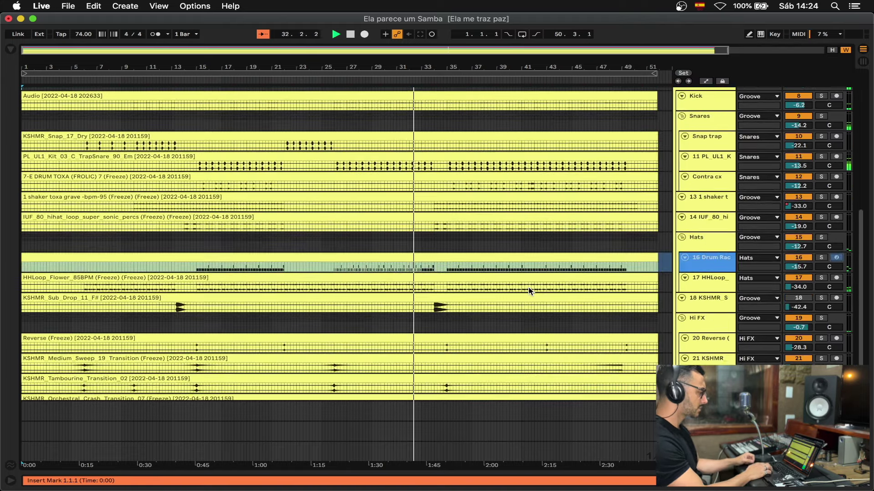
{"action": "scroll", "coordinate": [528, 288], "scroll_direction": "down", "scroll_amount": 1}
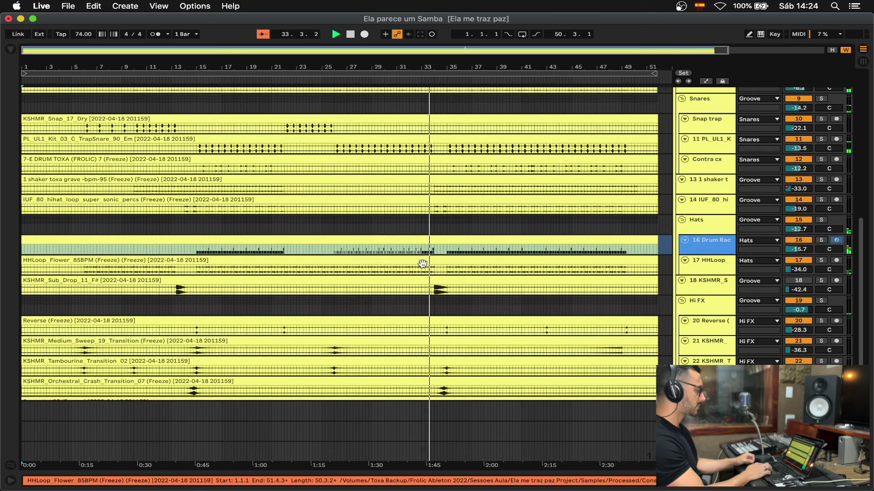
{"action": "scroll", "coordinate": [410, 289], "scroll_direction": "down", "scroll_amount": 2}
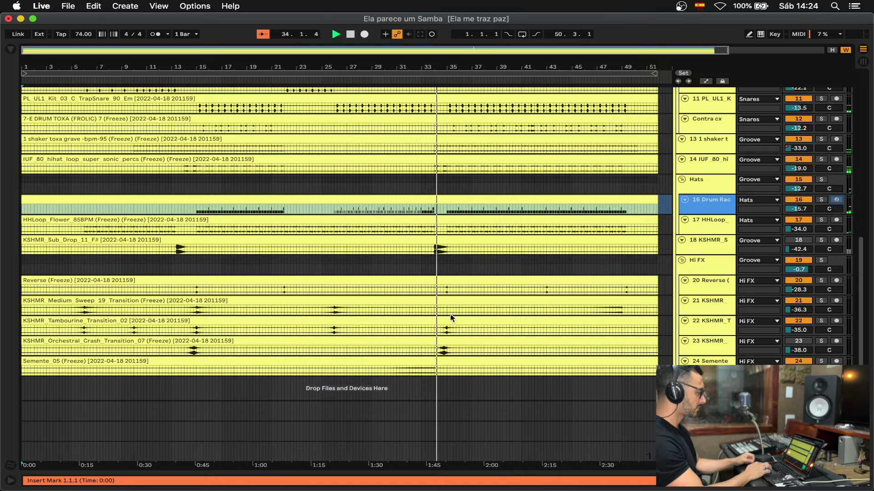
{"action": "scroll", "coordinate": [450, 220], "scroll_direction": "up", "scroll_amount": 3}
{"action": "scroll", "coordinate": [450, 219], "scroll_direction": "up", "scroll_amount": 2}
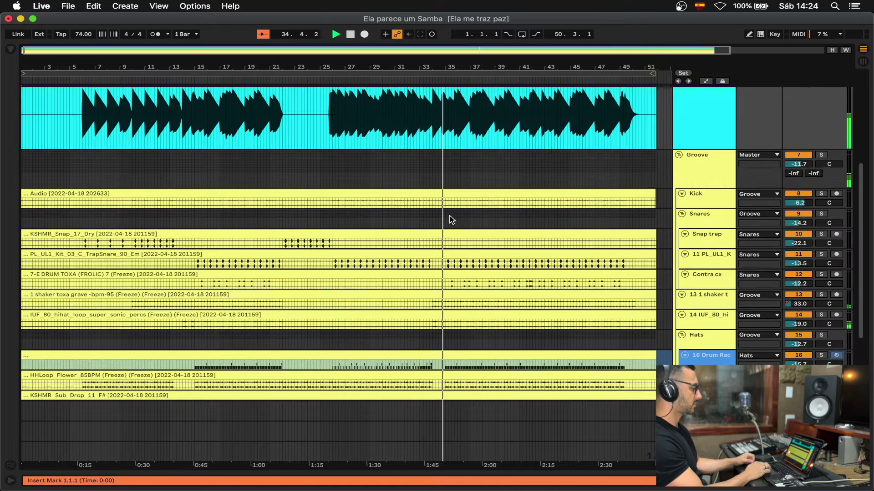
{"action": "scroll", "coordinate": [450, 219], "scroll_direction": "down", "scroll_amount": 4}
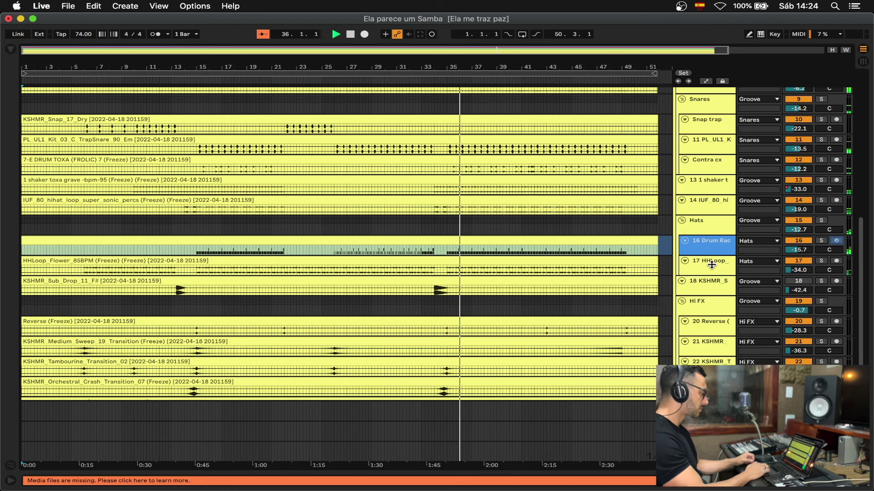
{"action": "left_click_drag", "start_coordinate": [712, 256], "coordinate": [712, 304]}
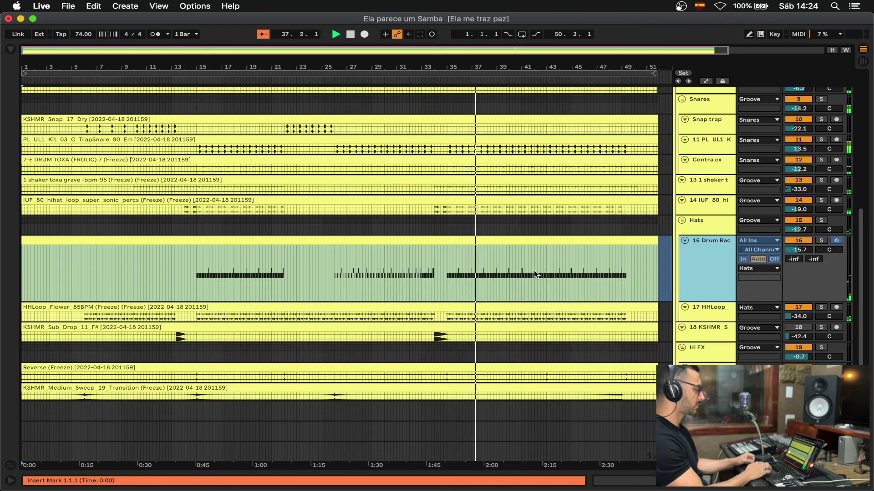
Step: Enlarge the Synths track's height to show its waveform
{"action": "scroll", "coordinate": [534, 270], "scroll_direction": "up", "scroll_amount": 15}
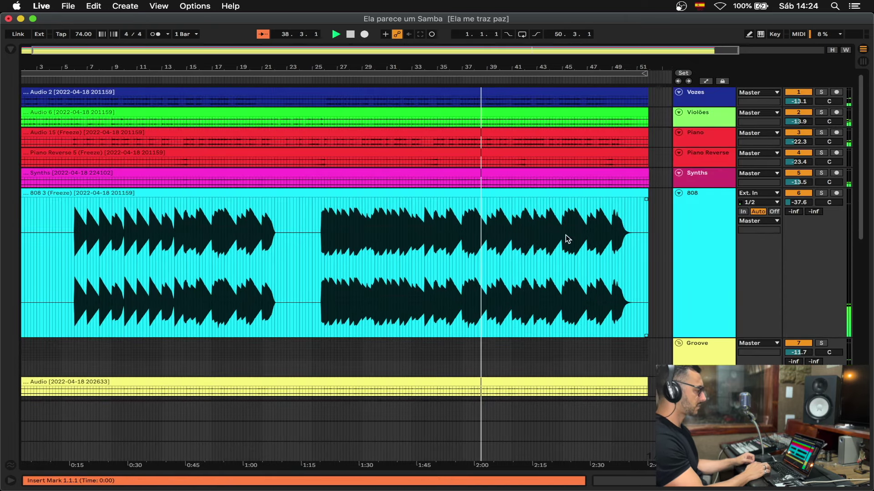
{"action": "left_click_drag", "start_coordinate": [697, 187], "coordinate": [705, 348]}
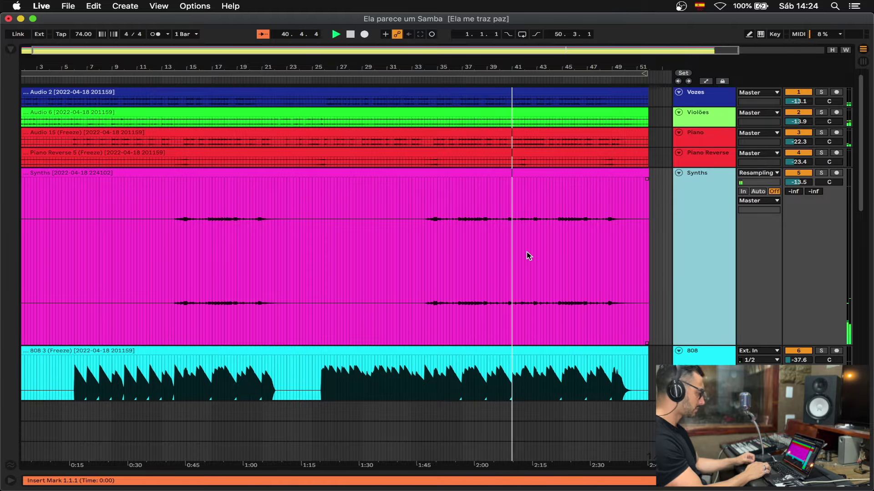
Step: Examine the drum, hat and Hi FX tracks against the enlarged Synths and 808 tracks, including a close view of bars 34 to 47
{"action": "scroll", "coordinate": [526, 252], "scroll_direction": "down", "scroll_amount": 10}
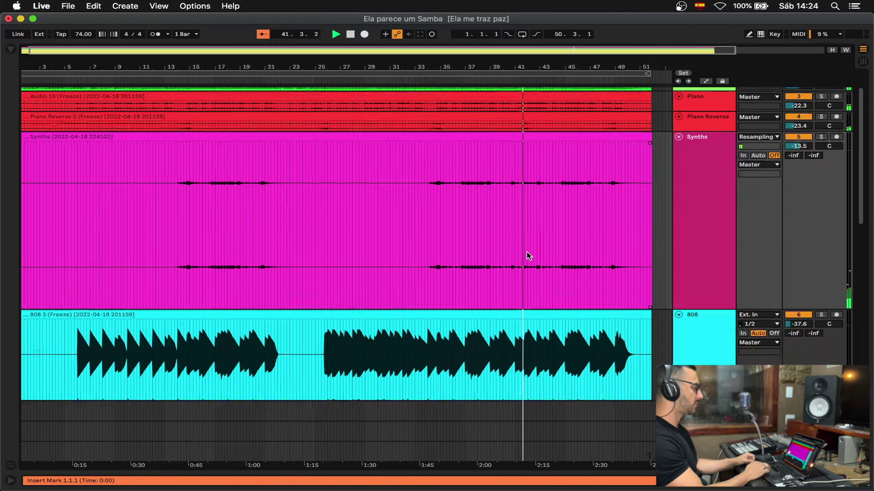
{"action": "scroll", "coordinate": [526, 252], "scroll_direction": "down", "scroll_amount": 10}
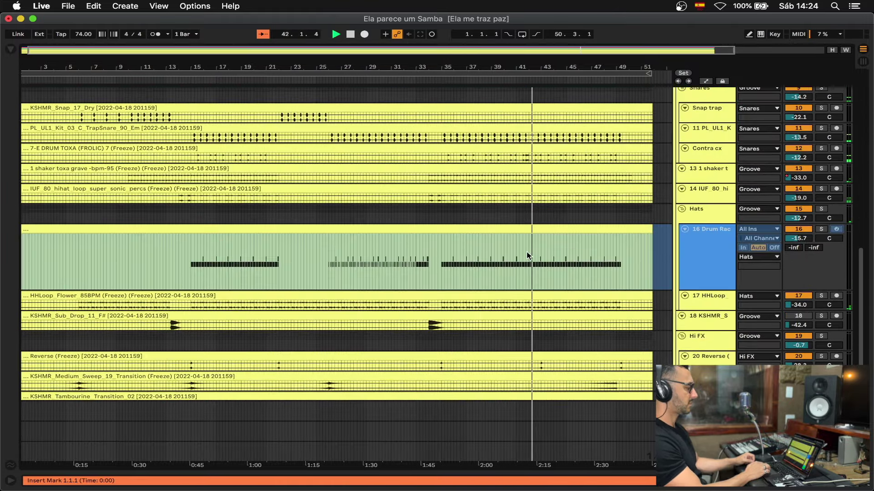
{"action": "scroll", "coordinate": [526, 252], "scroll_direction": "up", "scroll_amount": 6}
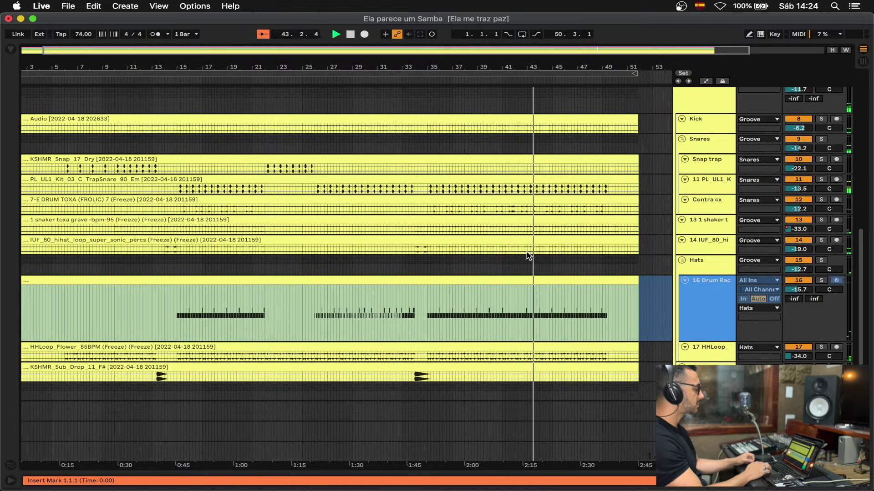
{"action": "scroll", "coordinate": [526, 252], "scroll_direction": "up", "scroll_amount": 1}
{"action": "scroll", "coordinate": [526, 252], "scroll_direction": "up", "scroll_amount": 4}
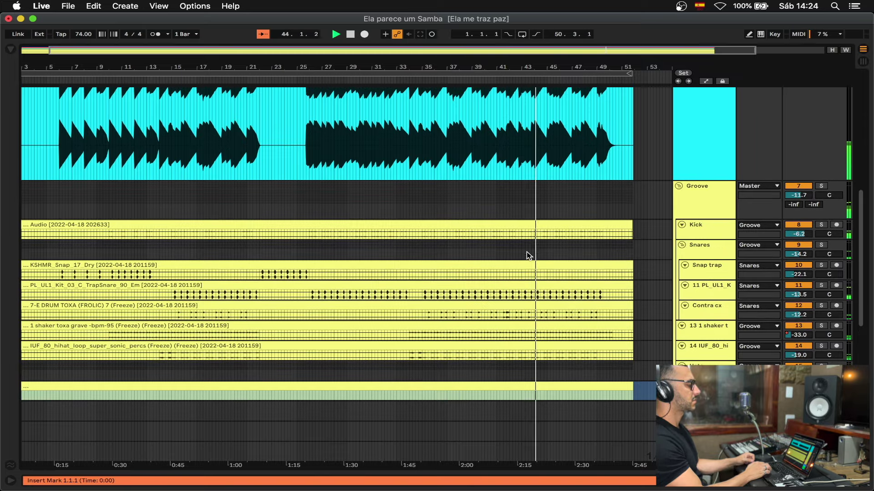
{"action": "scroll", "coordinate": [526, 252], "scroll_direction": "up", "scroll_amount": 12}
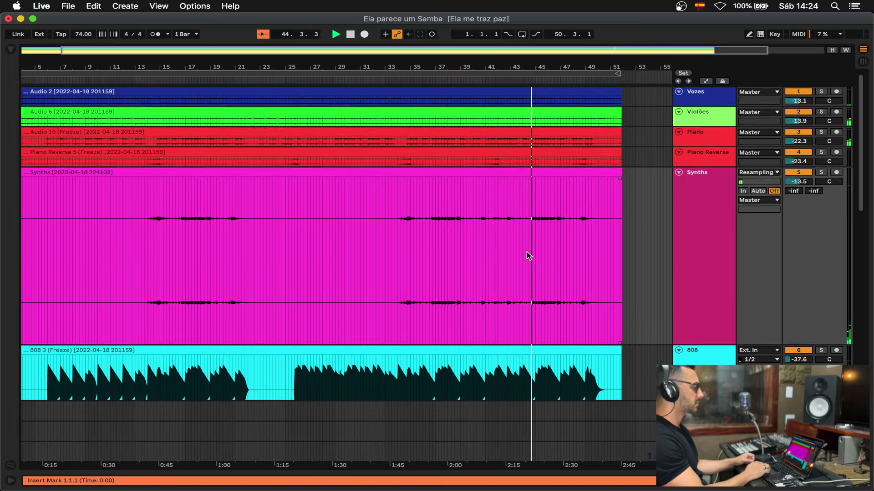
{"action": "scroll", "coordinate": [526, 252], "scroll_direction": "down", "scroll_amount": 15}
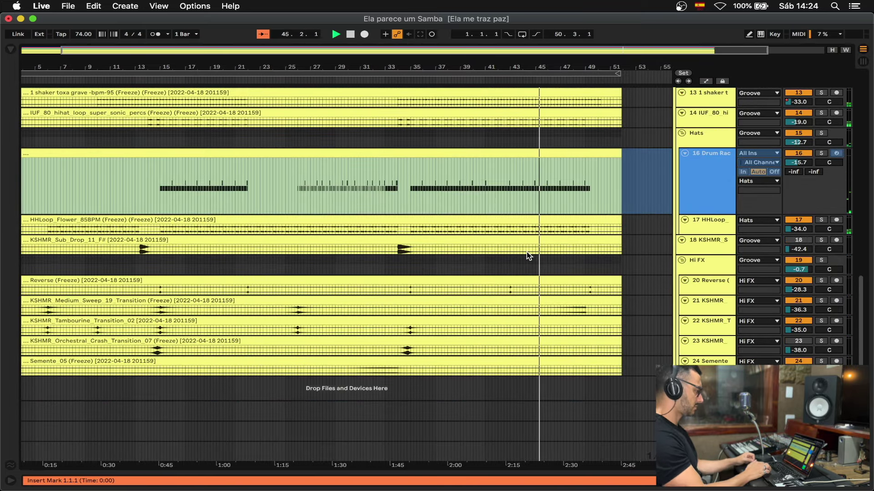
{"action": "scroll", "coordinate": [526, 252], "scroll_direction": "up", "scroll_amount": 4}
{"action": "scroll", "coordinate": [526, 252], "scroll_direction": "up", "scroll_amount": 6}
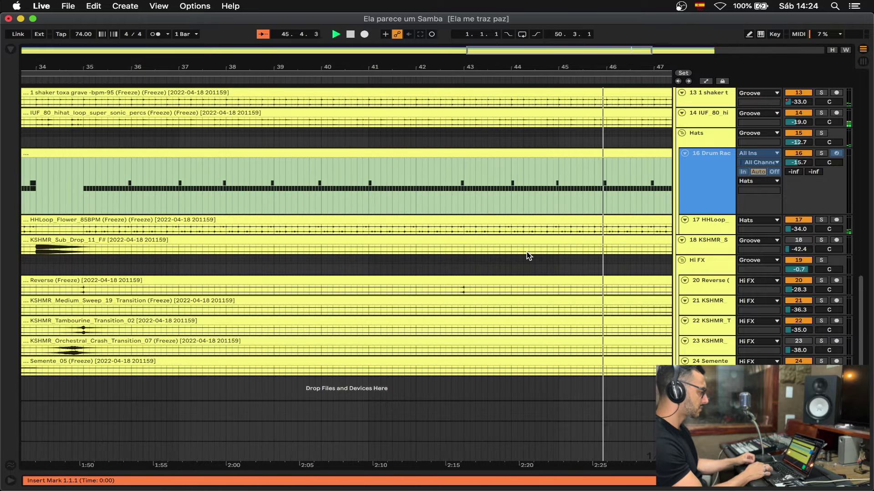
Step: Follow the Groove, Snares and Hats tracks through the song's closing bars, up to about bar 51
{"action": "scroll", "coordinate": [526, 252], "scroll_direction": "right", "scroll_amount": 6}
{"action": "scroll", "coordinate": [526, 253], "scroll_direction": "up", "scroll_amount": 4}
{"action": "scroll", "coordinate": [526, 252], "scroll_direction": "up", "scroll_amount": 3}
{"action": "scroll", "coordinate": [526, 252], "scroll_direction": "right", "scroll_amount": 3}
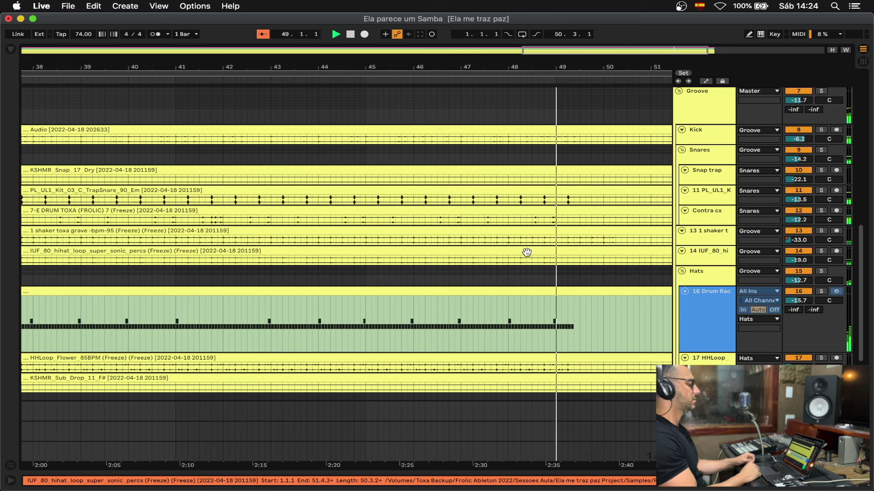
{"action": "scroll", "coordinate": [526, 252], "scroll_direction": "up", "scroll_amount": 10}
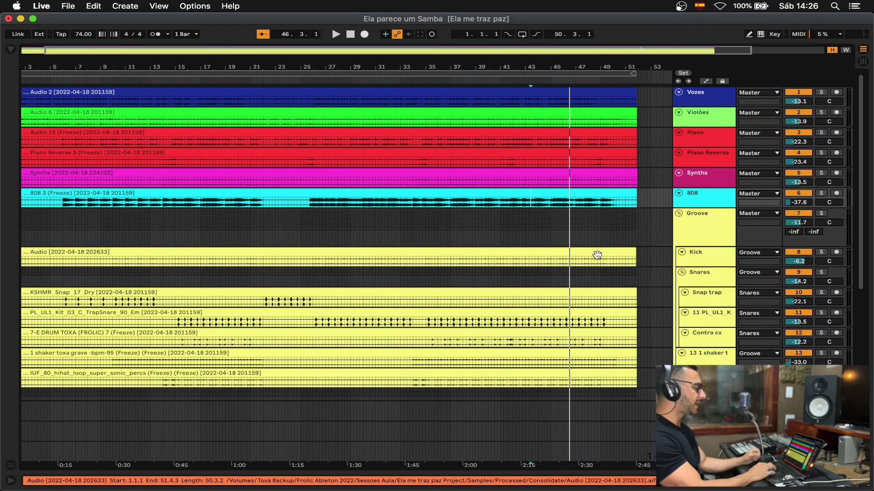
Step: Audition the Groove group alone from around bar 43, stop playback and clear its solo
{"action": "left_click", "coordinate": [821, 214]}
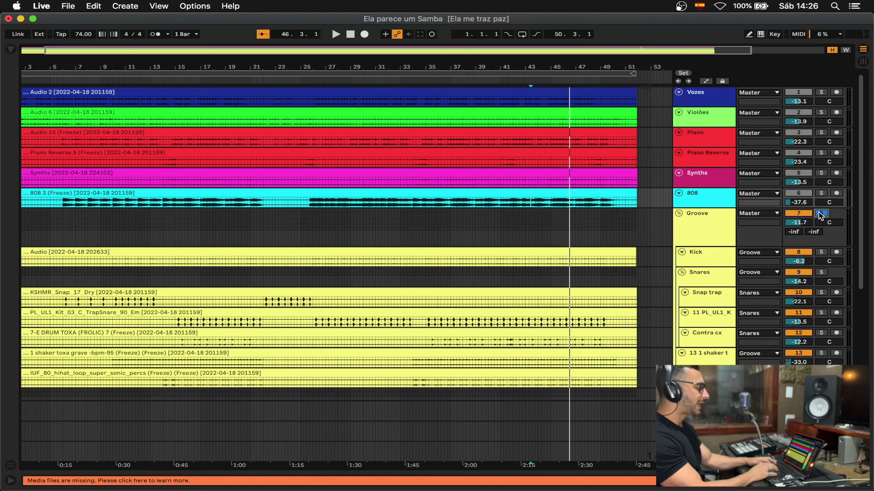
{"action": "key", "text": "space"}
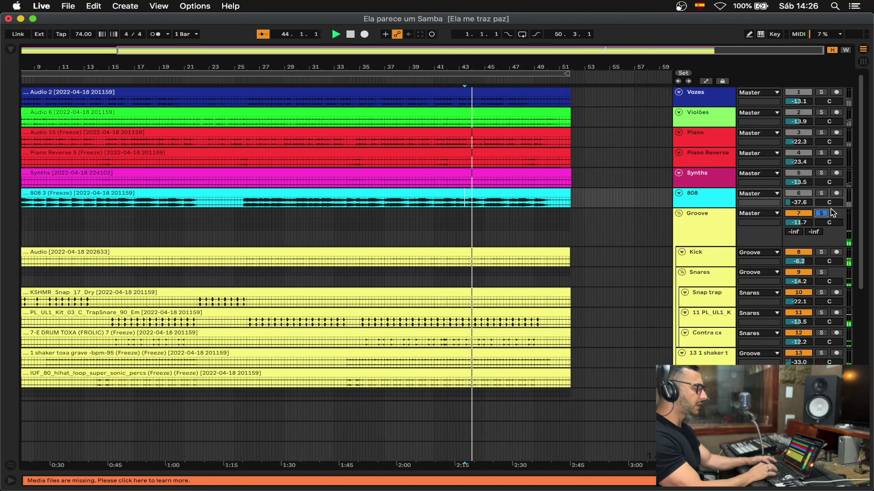
{"action": "left_click", "coordinate": [821, 213]}
{"action": "key", "text": "space"}
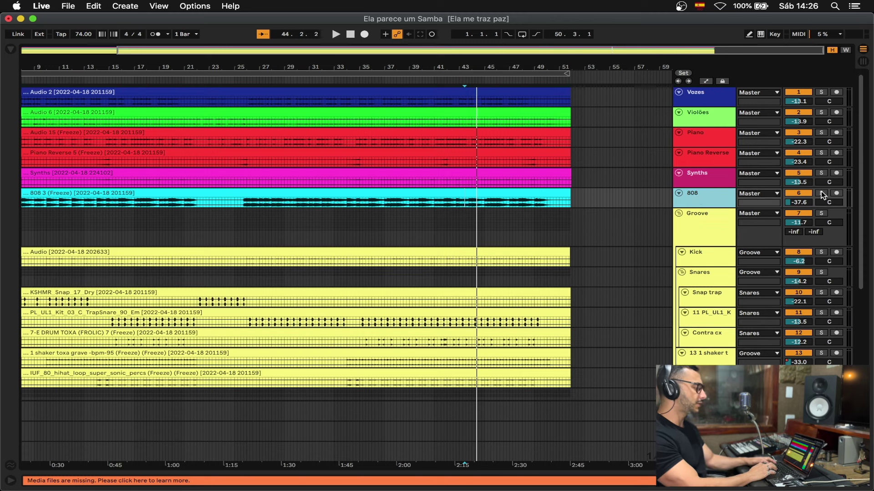
Step: Solo the 808 track and listen to it twice from around bar 43
{"action": "left_click", "coordinate": [821, 193]}
{"action": "key", "text": "space"}
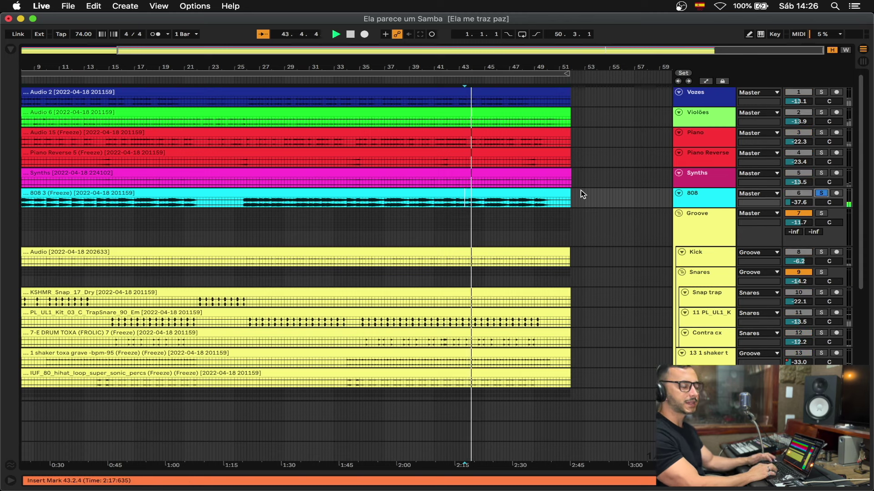
{"action": "key", "text": "space"}
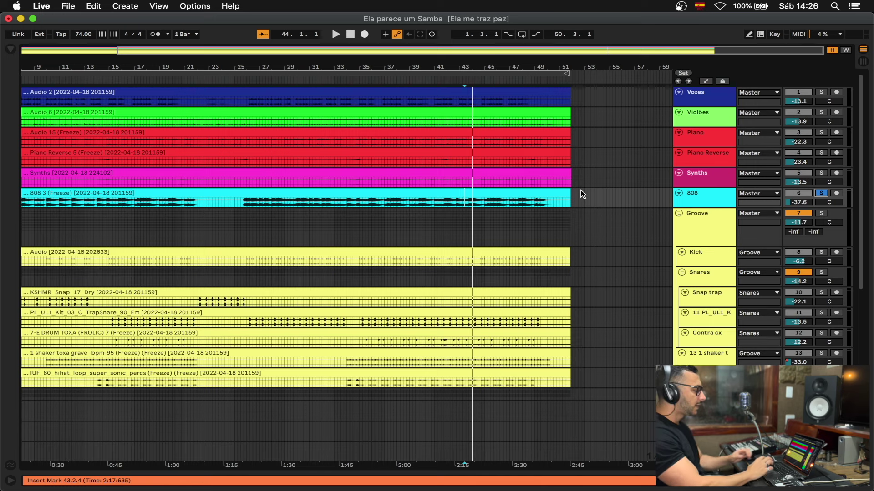
{"action": "key", "text": "space"}
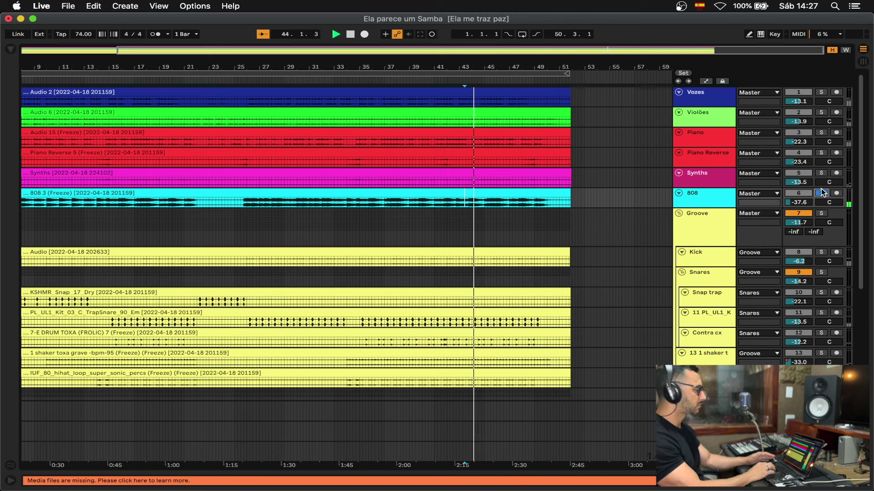
Step: Enlarge the Synths track, audition it soloed from about bars 37 and 44, and return it to minimum height
{"action": "left_click", "coordinate": [705, 187]}
{"action": "key", "text": "space"}
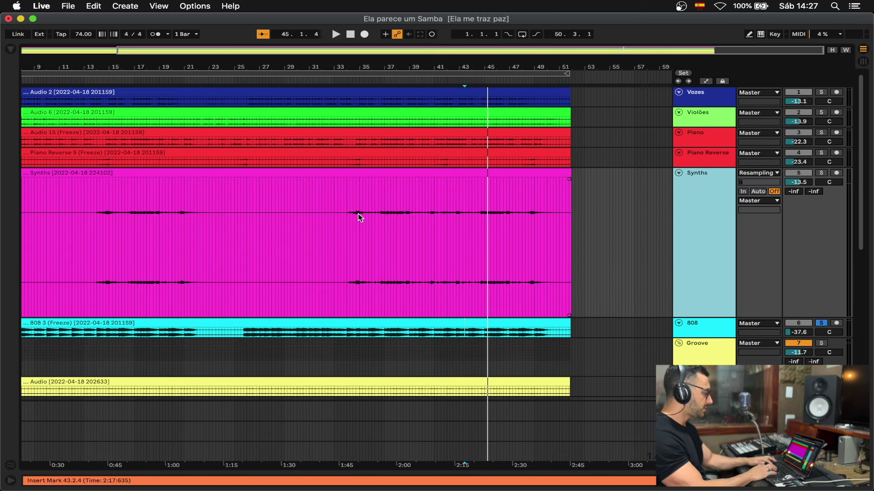
{"action": "left_click", "coordinate": [389, 210]}
{"action": "key", "text": "space"}
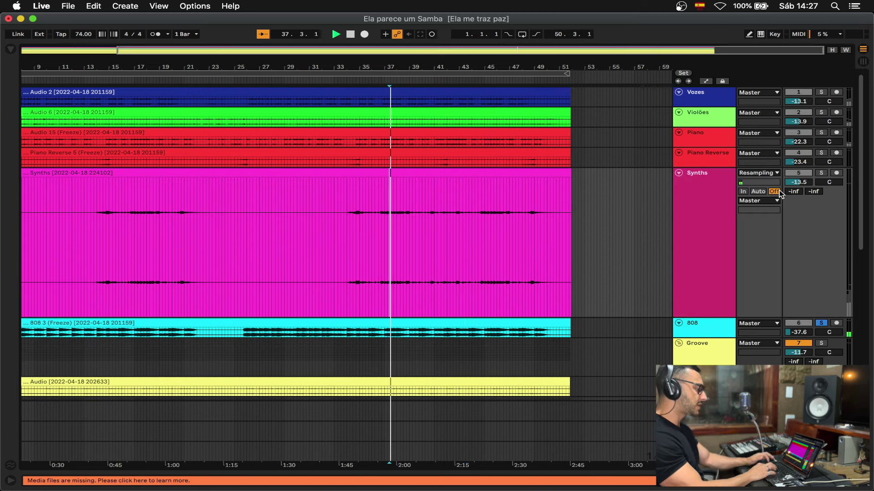
{"action": "left_click", "coordinate": [821, 173]}
{"action": "left_click", "coordinate": [388, 210]}
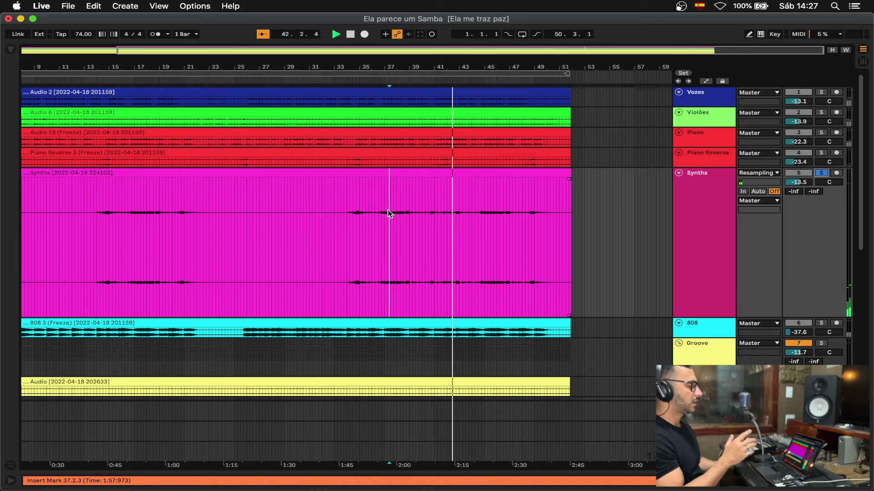
{"action": "left_click", "coordinate": [480, 190]}
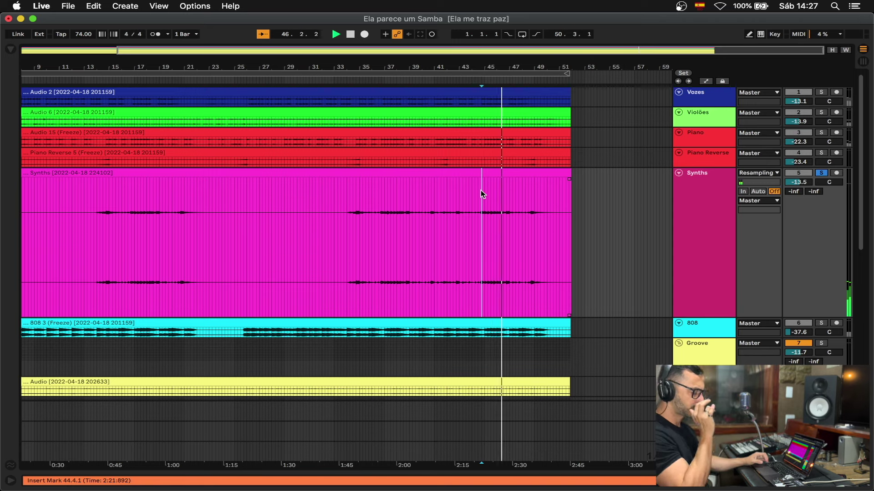
{"action": "key", "text": "space"}
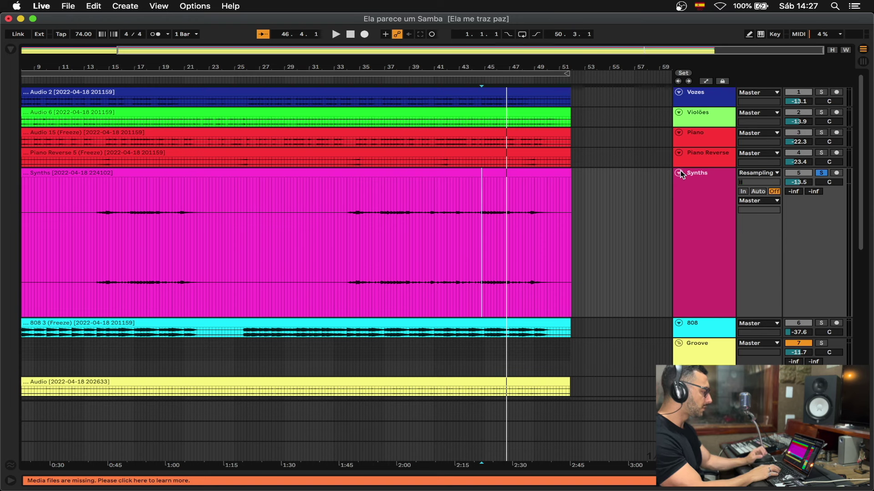
{"action": "left_click", "coordinate": [679, 173]}
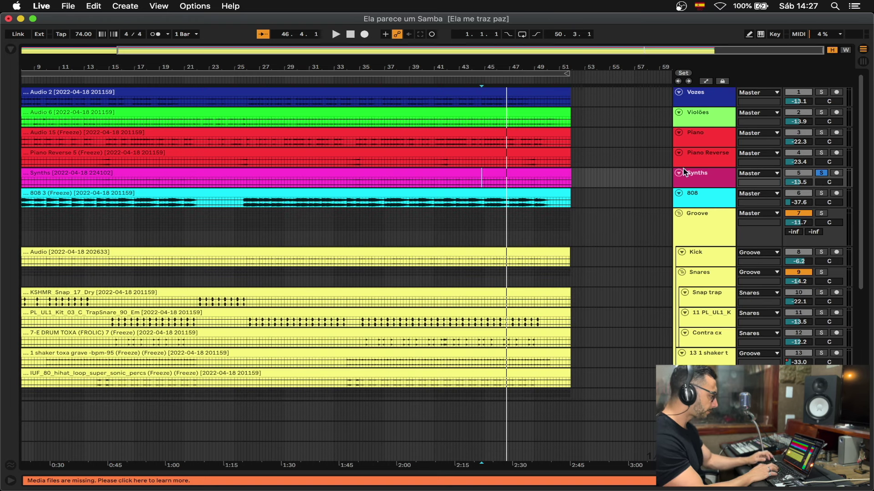
Step: Audition the Piano track soloed from bar 36, with the Piano and Piano Reverse waveforms enlarged
{"action": "left_click", "coordinate": [697, 161]}
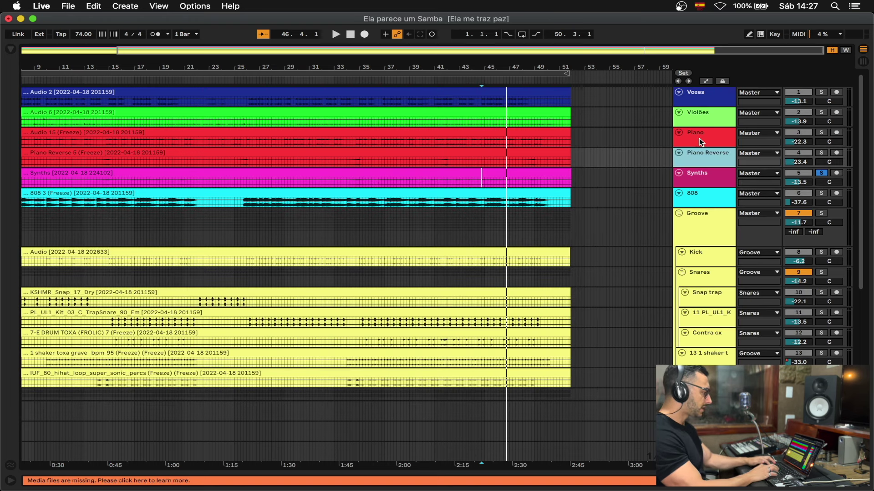
{"action": "left_click", "coordinate": [372, 140]}
{"action": "key", "text": "space"}
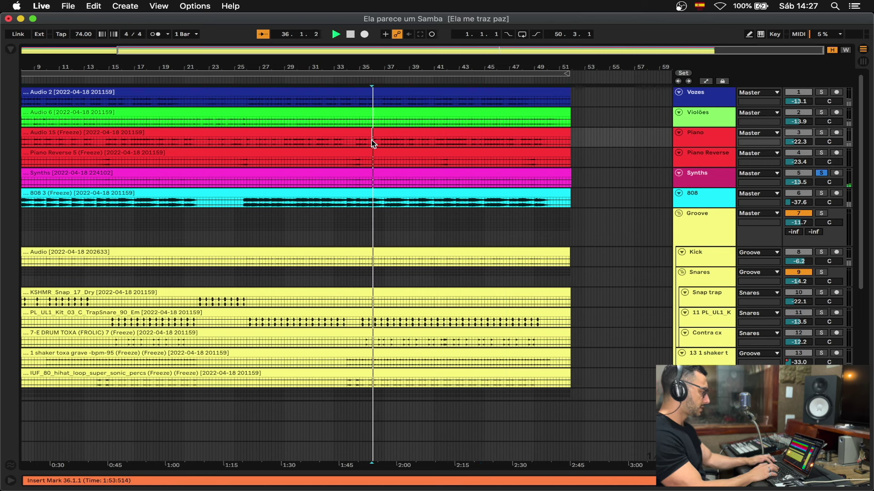
{"action": "left_click", "coordinate": [821, 132]}
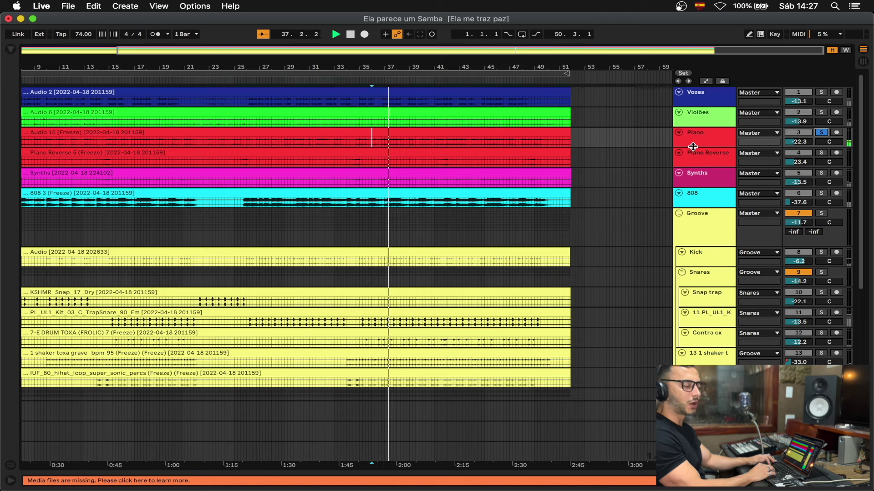
{"action": "left_click_drag", "start_coordinate": [693, 147], "coordinate": [700, 278]}
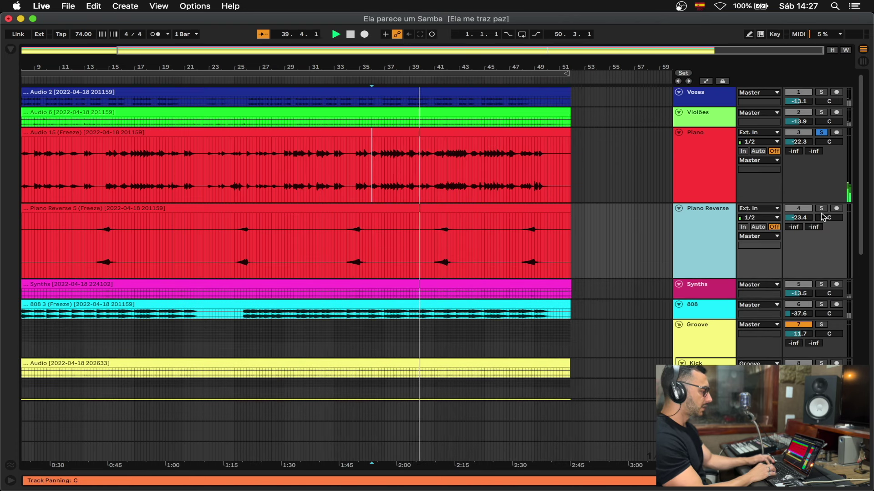
{"action": "left_click", "coordinate": [821, 208]}
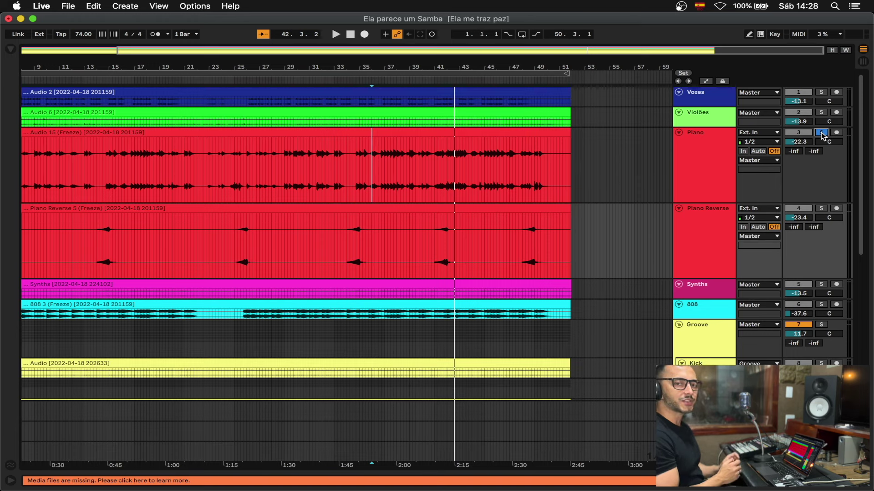
Step: Replay the soloed Piano from bar 40.4.2 together with Piano Reverse, and end with both solos cleared
{"action": "left_click", "coordinate": [432, 162]}
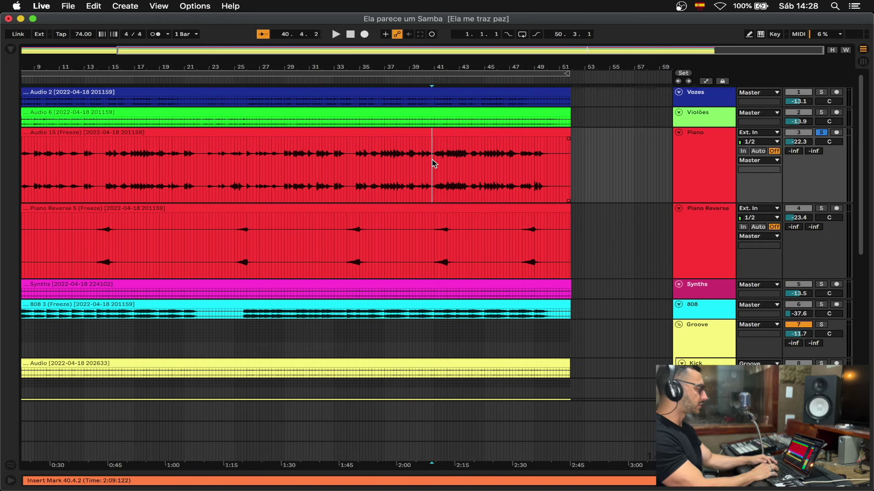
{"action": "key", "text": "space"}
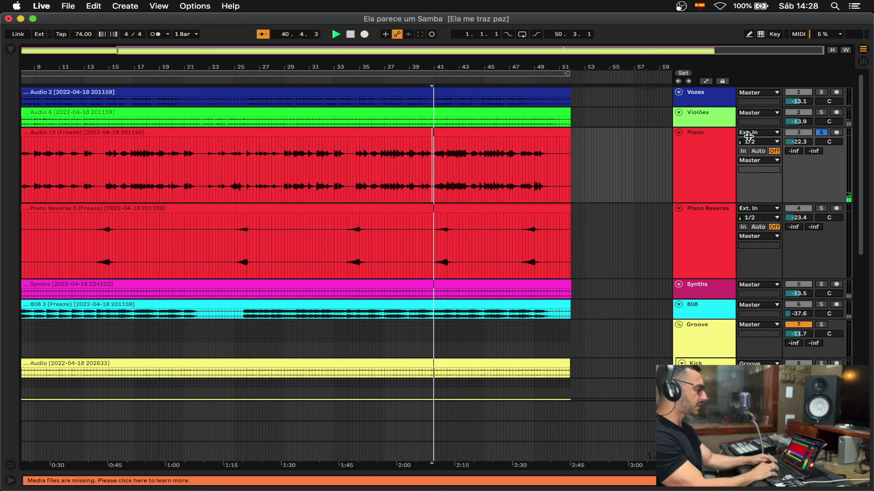
{"action": "left_click", "coordinate": [821, 209]}
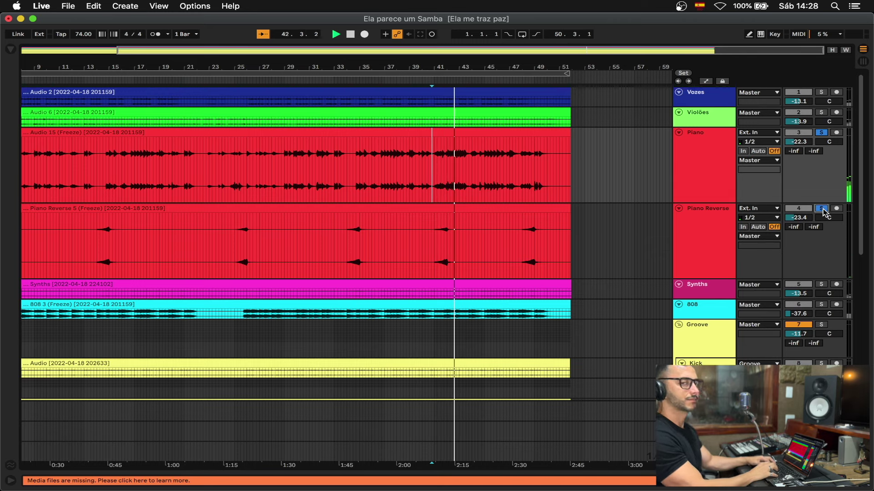
{"action": "left_click", "coordinate": [822, 210]}
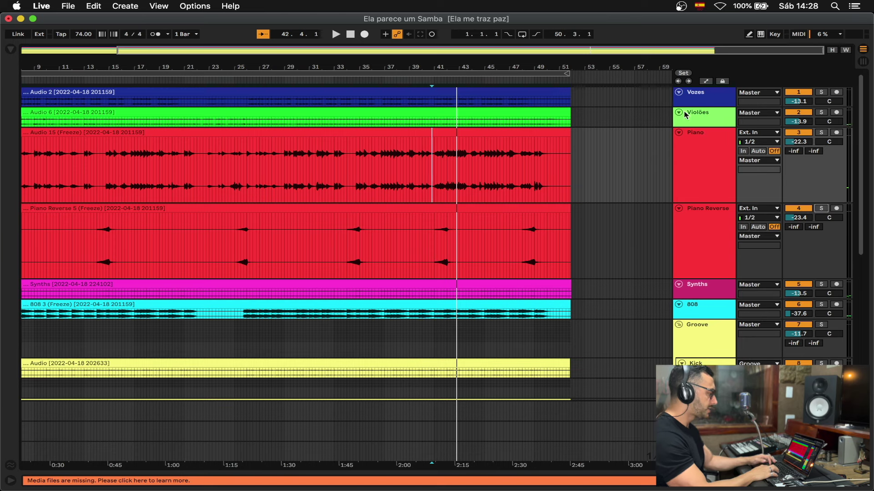
Step: Enlarge the Violões track and audition it soloed from about bars 29 and 34, ending with the solo cleared and playback stopped
{"action": "left_click_drag", "start_coordinate": [693, 126], "coordinate": [679, 256]}
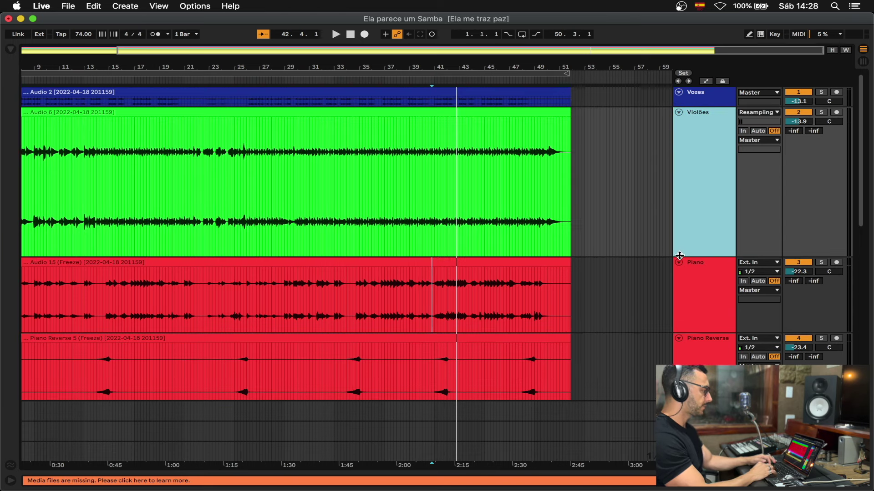
{"action": "left_click", "coordinate": [288, 189]}
{"action": "key", "text": "space"}
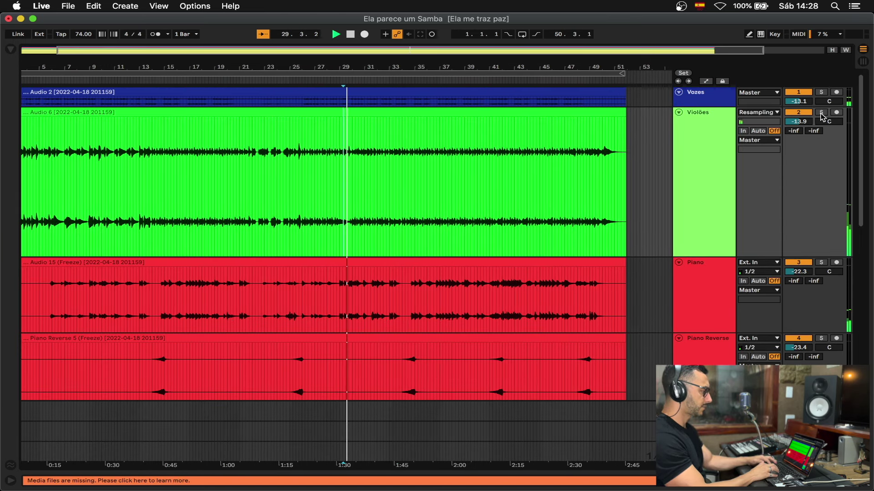
{"action": "left_click", "coordinate": [820, 114]}
{"action": "left_click", "coordinate": [403, 139]}
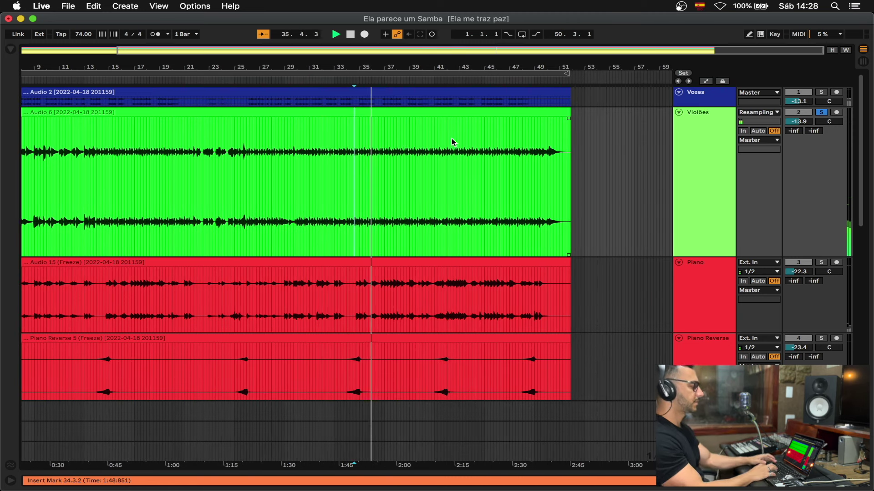
{"action": "left_click", "coordinate": [821, 113]}
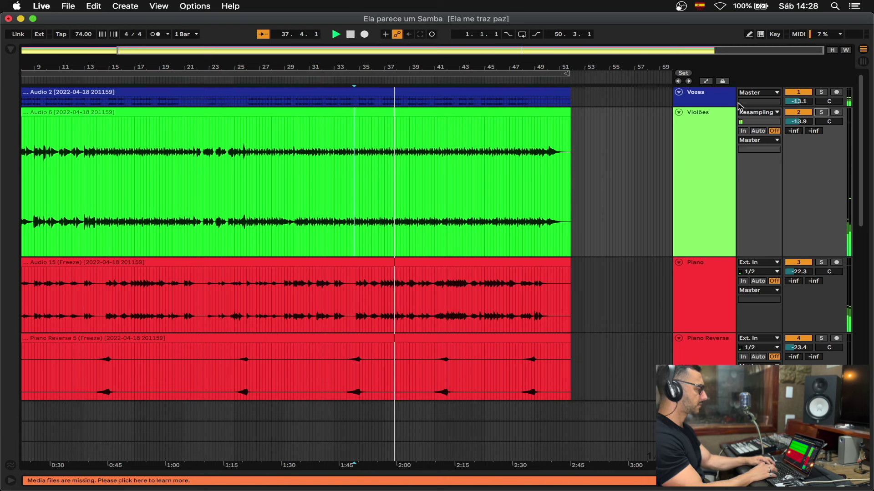
{"action": "key", "text": "space"}
Step: Enlarge the Vozes track and audition it soloed from bar 36.3.4 while inspecting its waveform close up and in full, ending with playback stopped
{"action": "left_click_drag", "start_coordinate": [695, 105], "coordinate": [699, 215]}
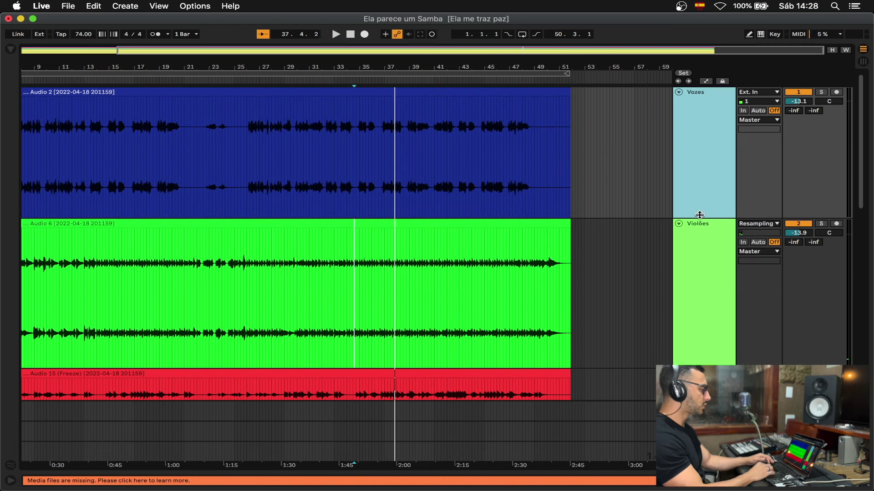
{"action": "left_click", "coordinate": [822, 92]}
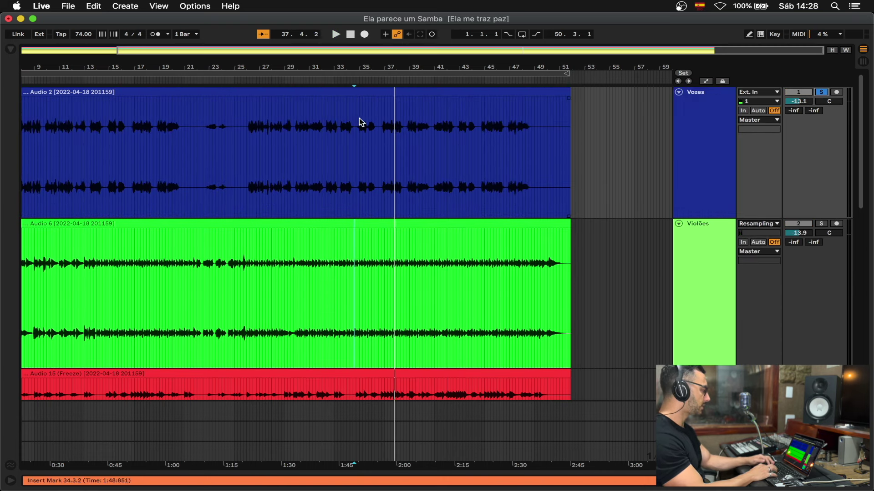
{"action": "left_click", "coordinate": [381, 122]}
{"action": "key", "text": "space"}
{"action": "key", "text": "plus"}
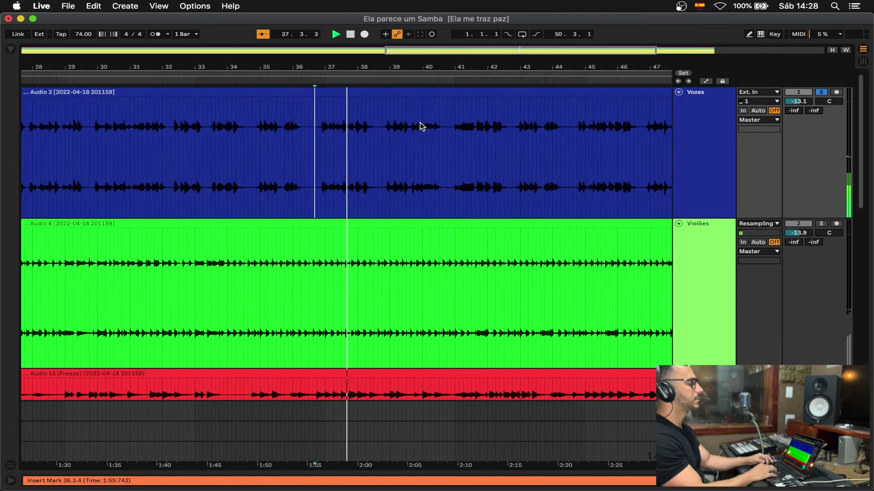
{"action": "key", "text": "minus"}
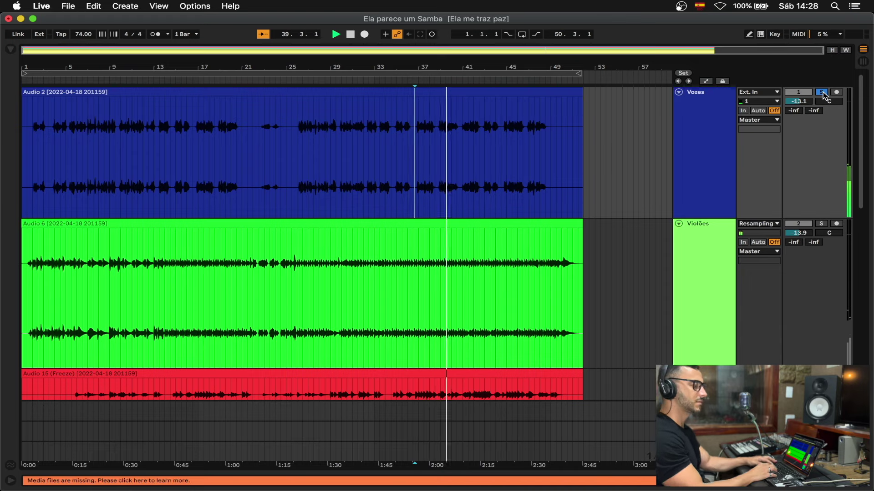
{"action": "key", "text": "space"}
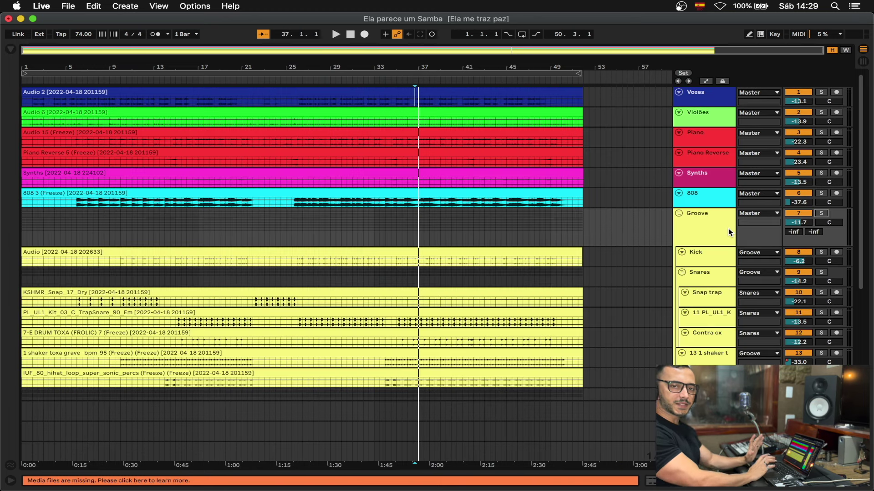
Step: Show the Session View mixer with the Groove group selected, and play the whole song from bar 1
{"action": "left_click", "coordinate": [716, 229]}
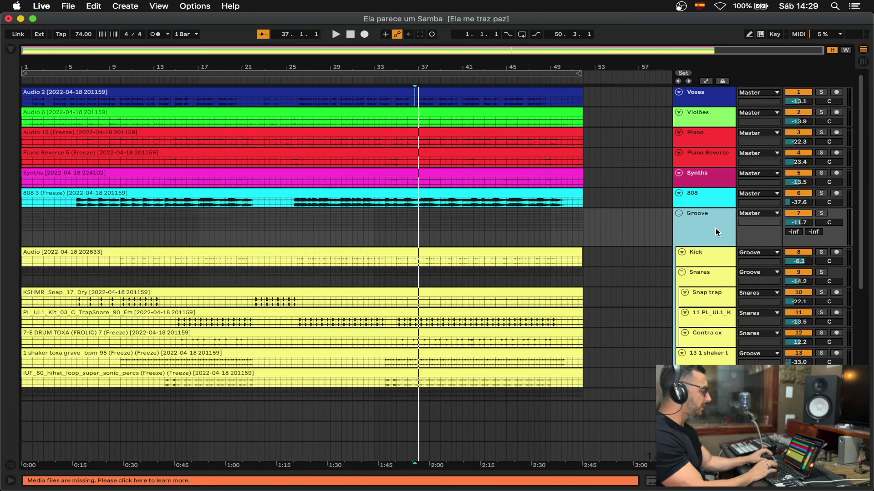
{"action": "key", "text": "Tab"}
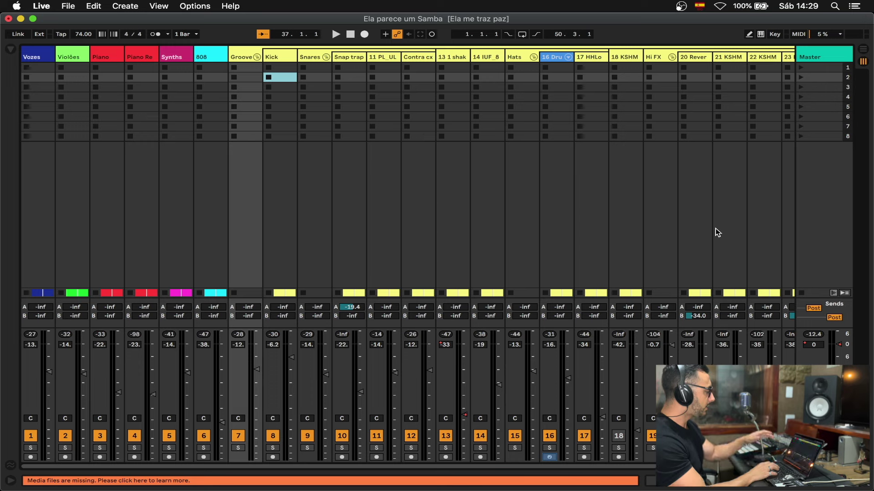
{"action": "left_click", "coordinate": [244, 52]}
{"action": "key", "text": "space"}
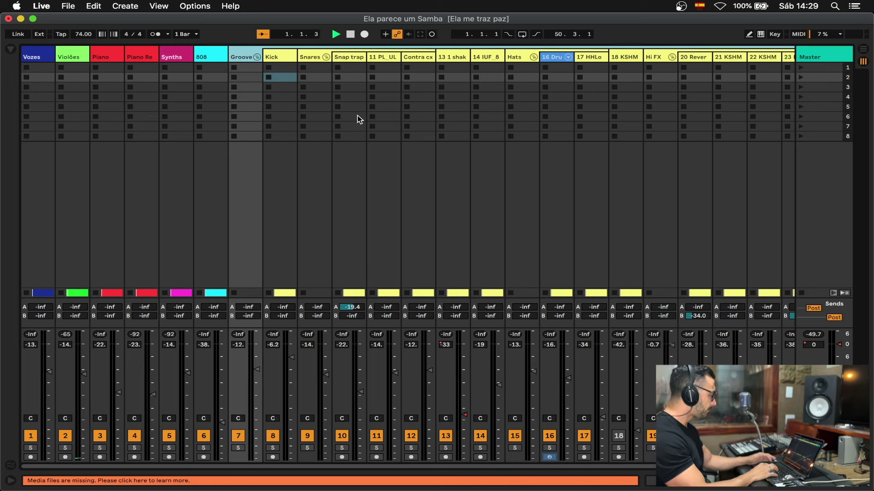
Step: Return to the Arrangement View and look through the tracks of the Groove group while the song plays
{"action": "key", "text": "Tab"}
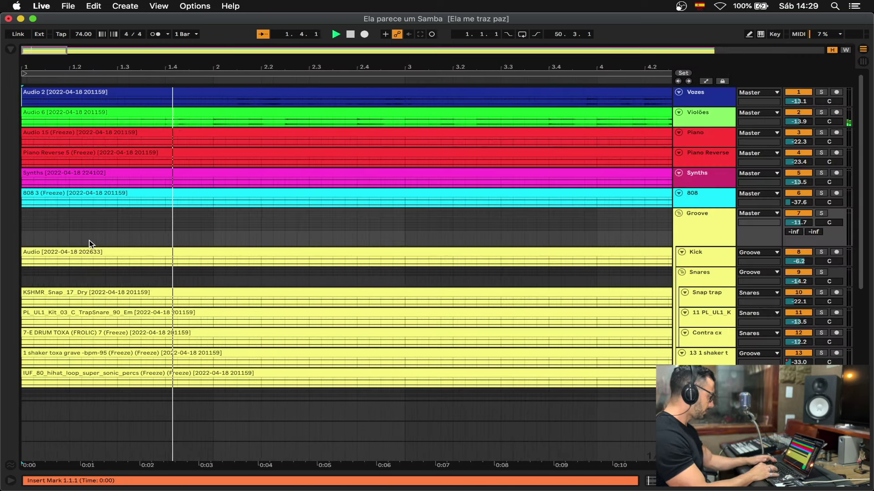
{"action": "scroll", "coordinate": [90, 241], "scroll_direction": "down", "scroll_amount": 3}
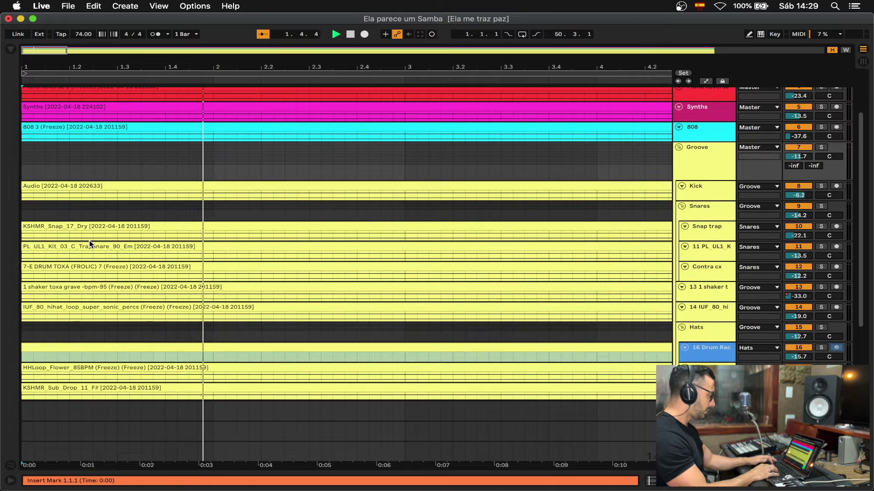
{"action": "left_click", "coordinate": [821, 147]}
{"action": "left_click", "coordinate": [821, 148]}
{"action": "scroll", "coordinate": [585, 180], "scroll_direction": "down", "scroll_amount": 3}
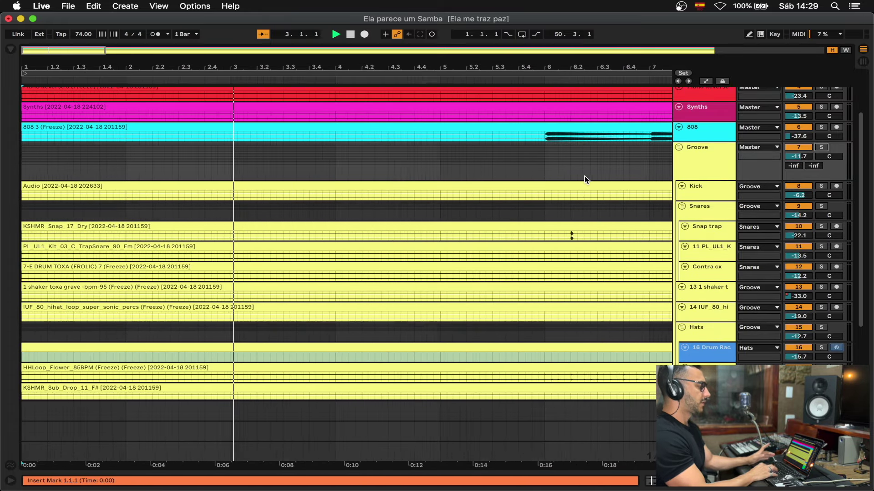
{"action": "scroll", "coordinate": [585, 180], "scroll_direction": "down", "scroll_amount": 3}
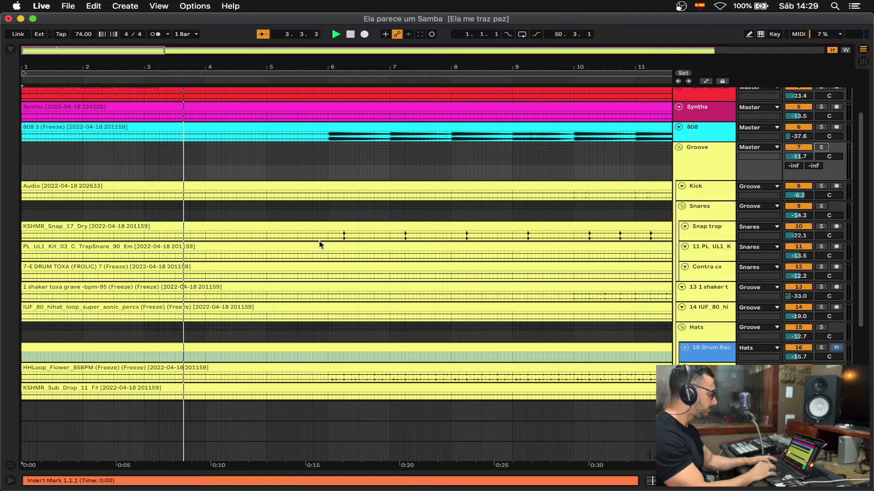
{"action": "scroll", "coordinate": [318, 241], "scroll_direction": "down", "scroll_amount": 5}
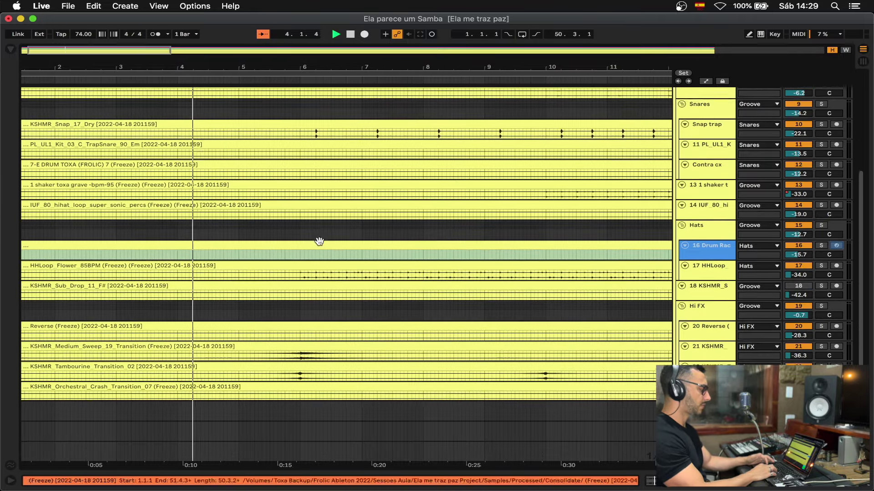
{"action": "scroll", "coordinate": [319, 241], "scroll_direction": "down", "scroll_amount": 1}
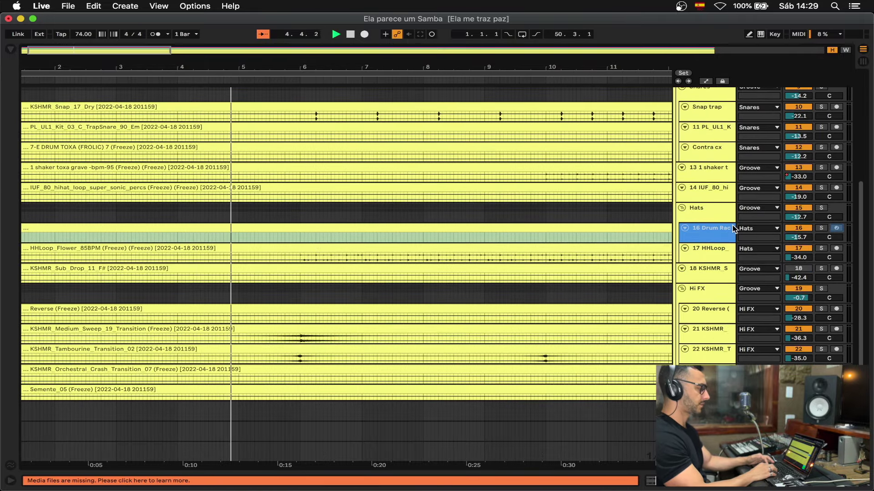
{"action": "scroll", "coordinate": [733, 229], "scroll_direction": "up", "scroll_amount": 2}
{"action": "scroll", "coordinate": [816, 128], "scroll_direction": "up", "scroll_amount": 2}
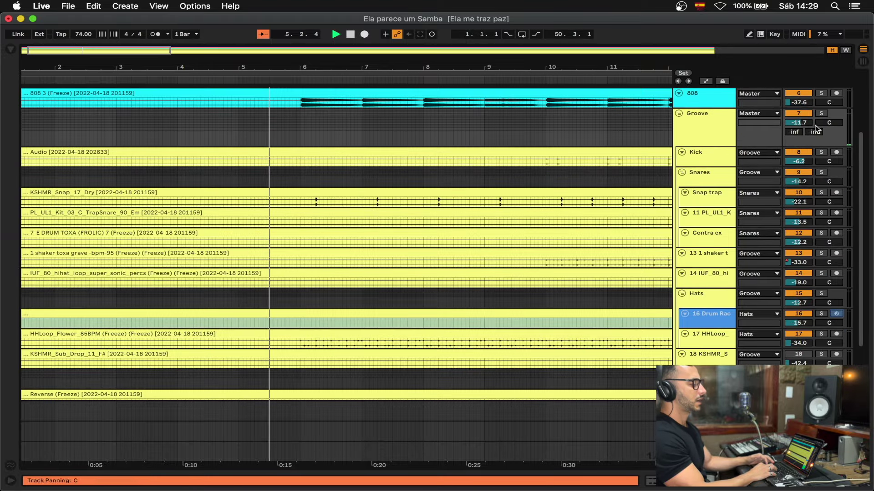
Step: Audition the Groove group soloed around bar 6 while viewing its effects tracks, ending with playback stopped
{"action": "left_click", "coordinate": [822, 113]}
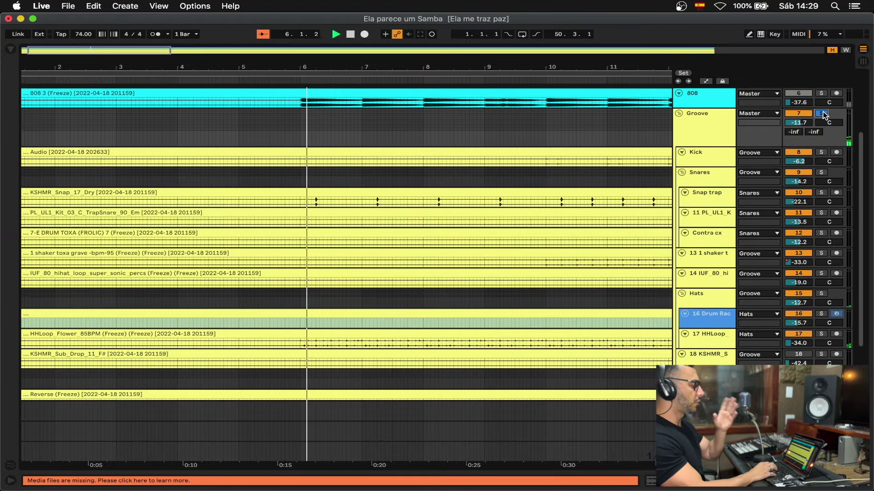
{"action": "scroll", "coordinate": [276, 236], "scroll_direction": "down", "scroll_amount": 5}
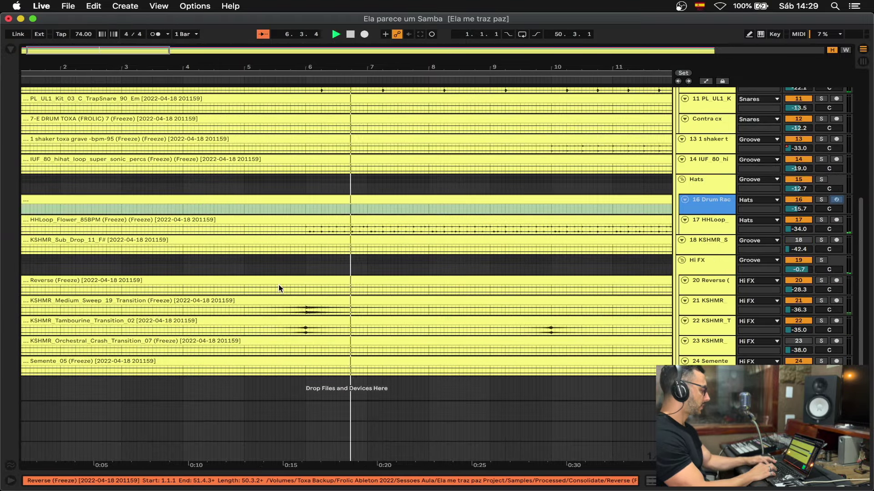
{"action": "key", "text": "space"}
Step: Enlarge the KSHMR Medium Sweep and KSHMR Tambourine Transition tracks, and play from bar 4.4.1
{"action": "left_click", "coordinate": [236, 269]}
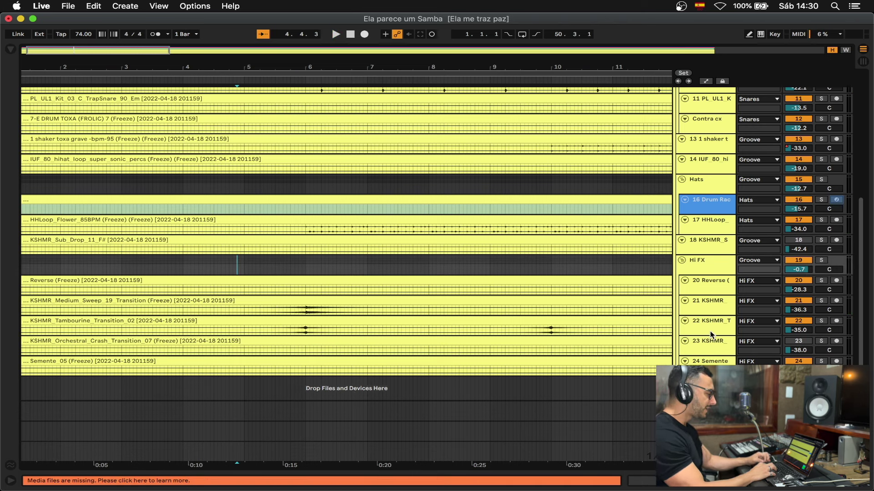
{"action": "left_click_drag", "start_coordinate": [696, 334], "coordinate": [696, 392]}
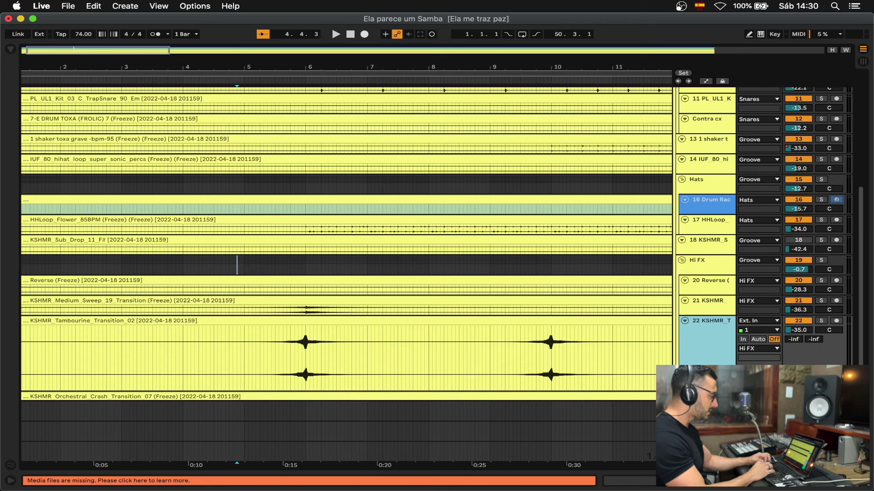
{"action": "left_click_drag", "start_coordinate": [696, 314], "coordinate": [699, 363]}
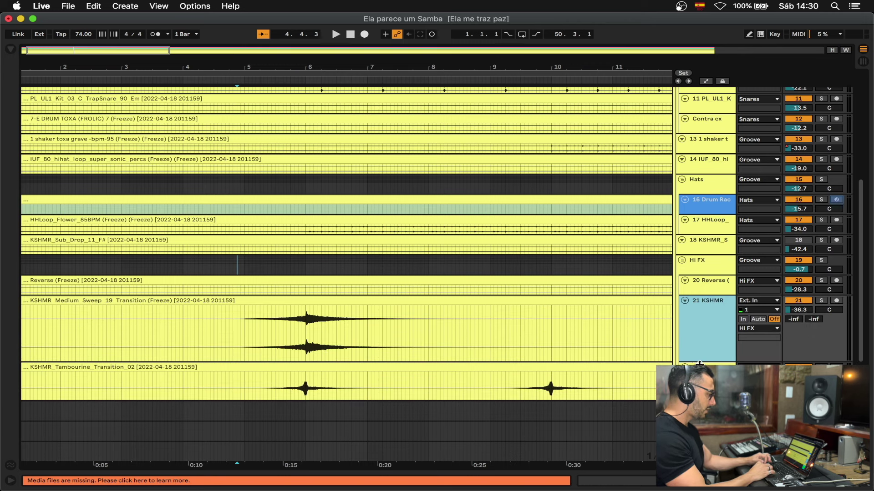
{"action": "scroll", "coordinate": [240, 310], "scroll_direction": "down", "scroll_amount": 3}
{"action": "scroll", "coordinate": [240, 310], "scroll_direction": "left", "scroll_amount": 1}
{"action": "left_click", "coordinate": [250, 256]}
{"action": "key", "text": "space"}
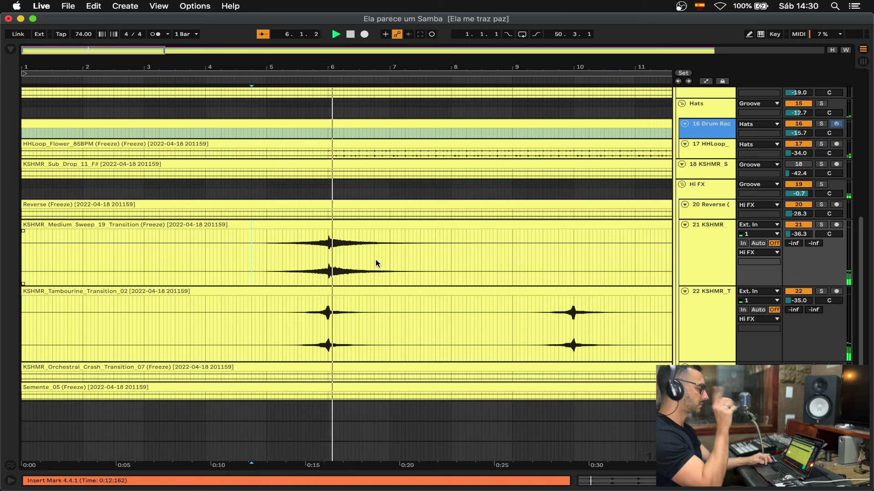
Step: Audition the KSHMR Medium Sweep track soloed from about bar 5, ending with playback stopped
{"action": "left_click", "coordinate": [820, 225]}
{"action": "left_click", "coordinate": [260, 253]}
{"action": "key", "text": "space"}
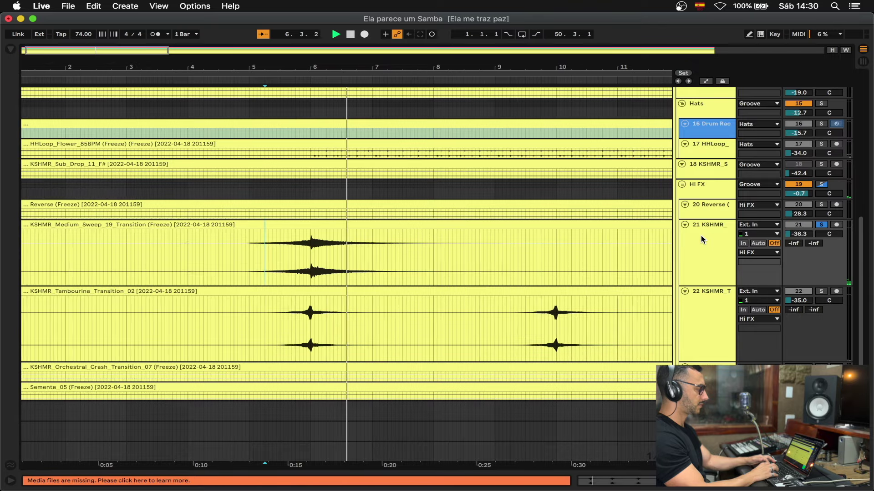
{"action": "key", "text": "space"}
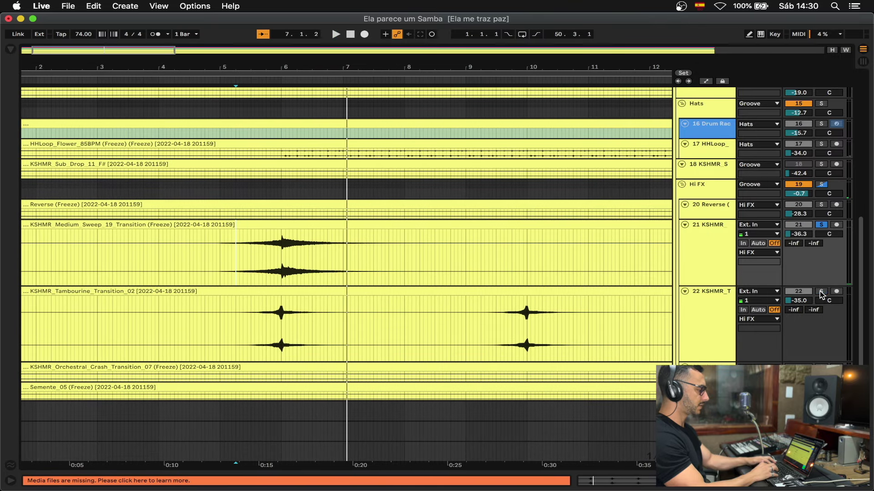
Step: Audition the KSHMR Tambourine Transition track soloed from bar 5.3.4, and replay it together with the soloed Medium Sweep
{"action": "left_click", "coordinate": [263, 315]}
{"action": "key", "text": "space"}
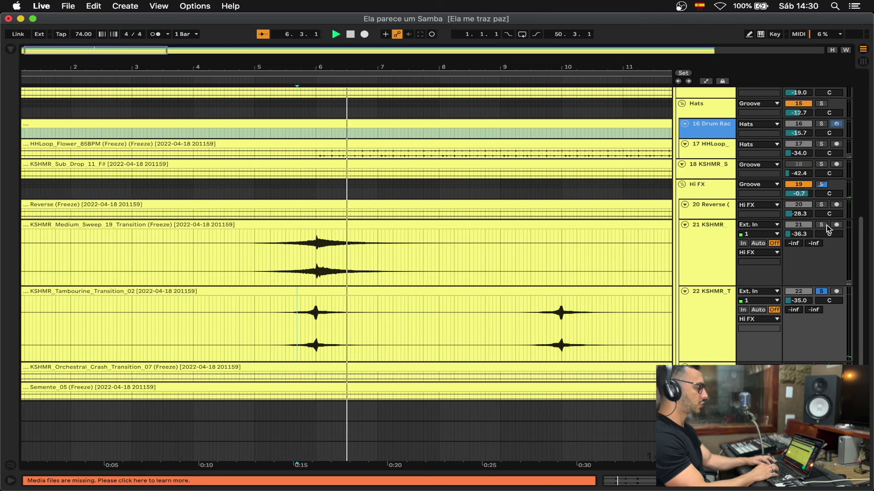
{"action": "key", "text": "space"}
{"action": "key", "text": "space"}
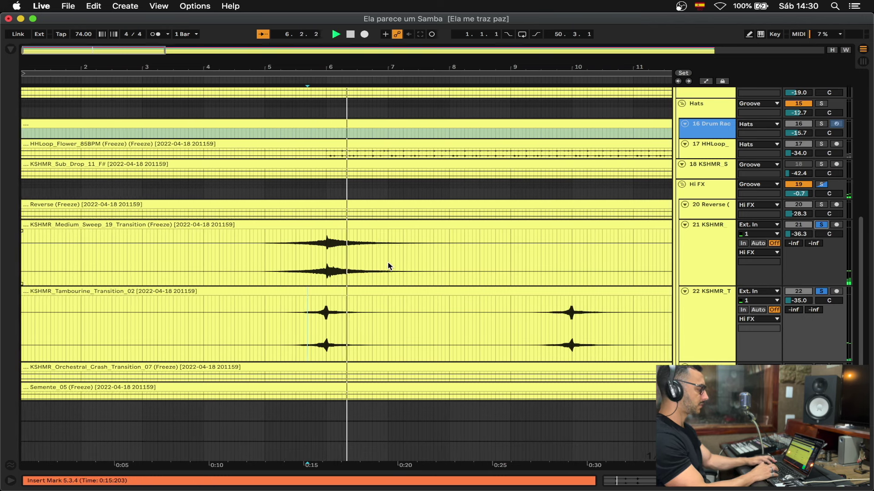
{"action": "scroll", "coordinate": [390, 271], "scroll_direction": "up", "scroll_amount": 3}
{"action": "scroll", "coordinate": [390, 272], "scroll_direction": "down", "scroll_amount": 3}
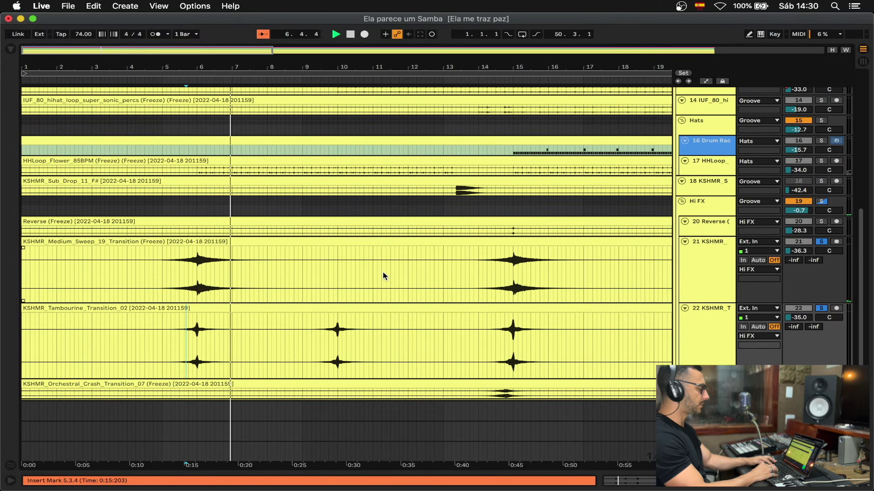
{"action": "key", "text": "space"}
Step: Replay the soloed Medium Sweep and Tambourine Transition tracks from bar 4.4.4 and from bar 9.3.3
{"action": "left_click", "coordinate": [150, 263]}
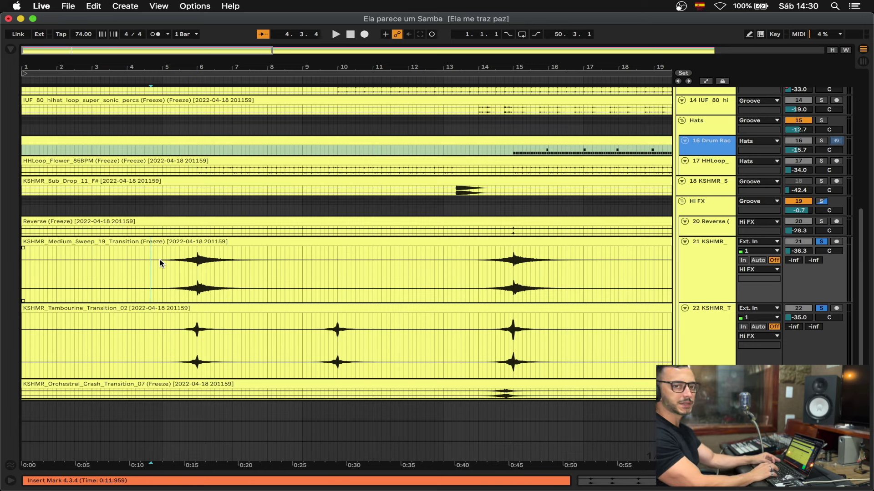
{"action": "left_click", "coordinate": [161, 263]}
{"action": "key", "text": "space"}
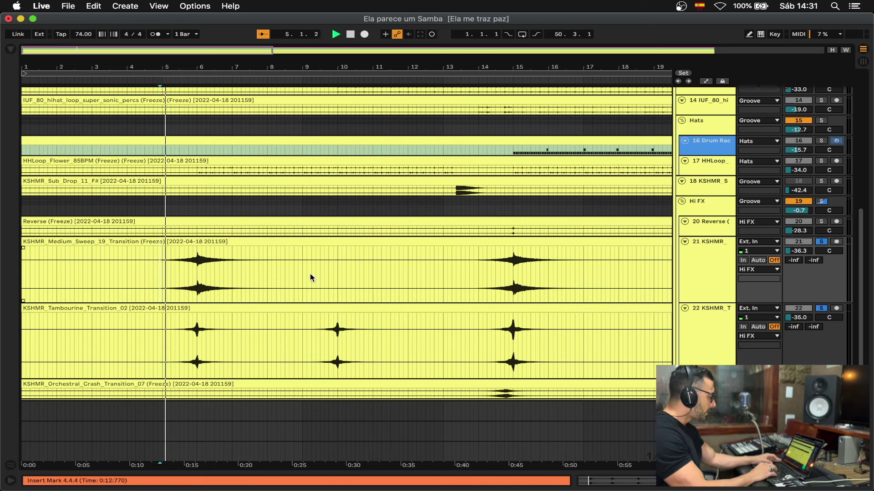
{"action": "scroll", "coordinate": [318, 287], "scroll_direction": "up", "scroll_amount": 2}
{"action": "left_click", "coordinate": [320, 298]}
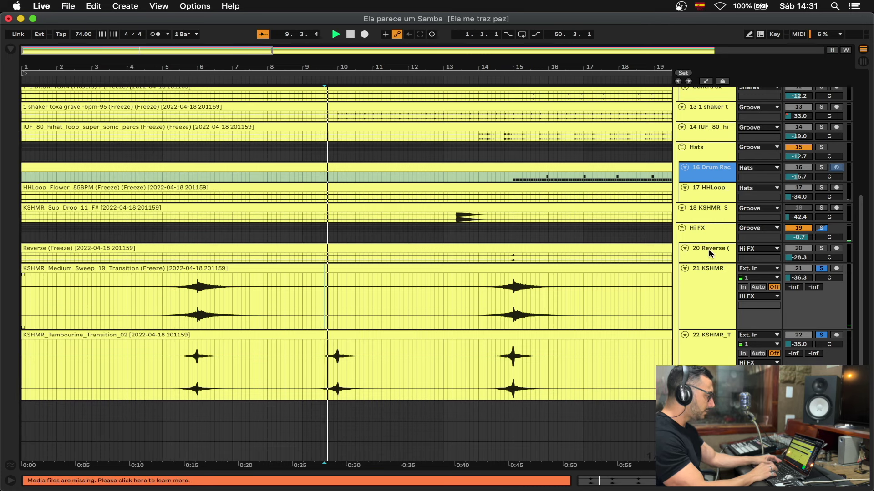
Step: Solo the whole Hi FX group and audition its transitions from bars 9.3.3 and 14.1.3
{"action": "left_click", "coordinate": [698, 233]}
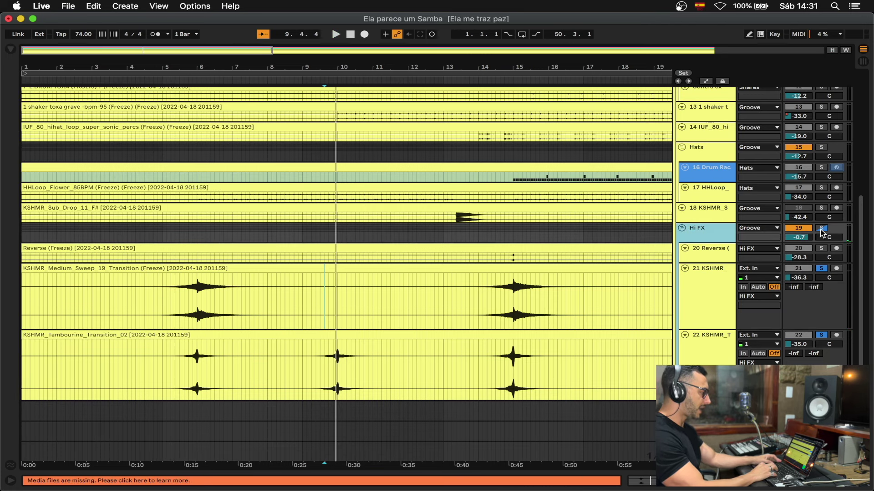
{"action": "left_click", "coordinate": [821, 229]}
{"action": "key", "text": "space"}
{"action": "scroll", "coordinate": [401, 298], "scroll_direction": "down", "scroll_amount": 2}
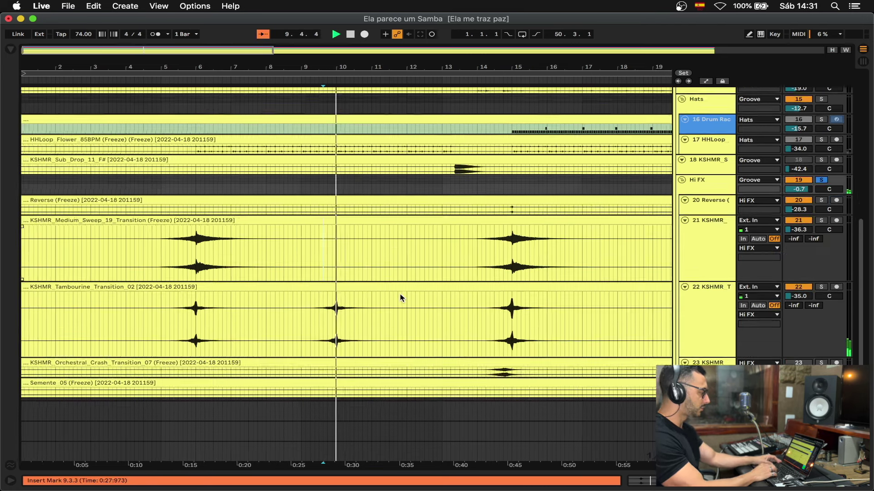
{"action": "scroll", "coordinate": [401, 298], "scroll_direction": "down", "scroll_amount": 1}
{"action": "left_click", "coordinate": [470, 291]}
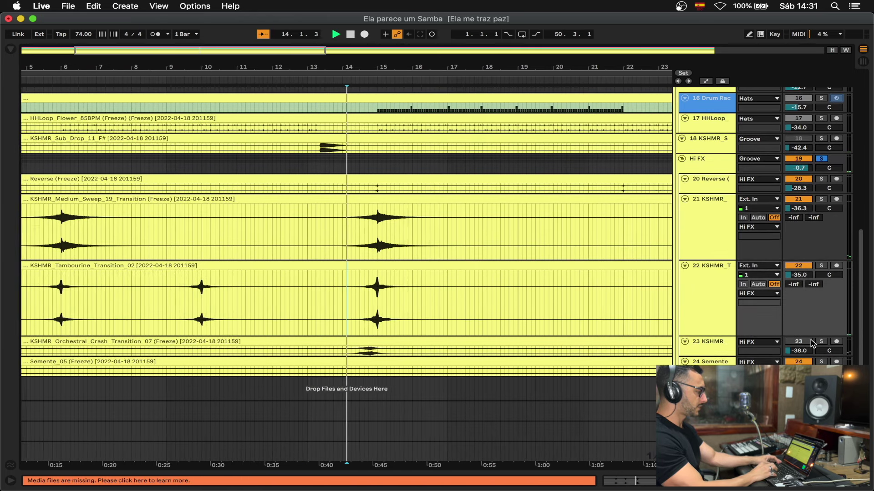
{"action": "scroll", "coordinate": [511, 239], "scroll_direction": "up", "scroll_amount": 2}
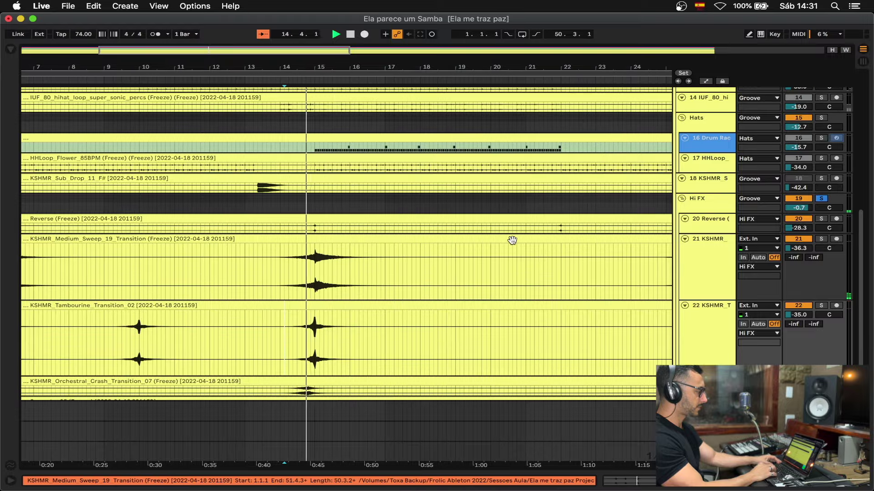
{"action": "scroll", "coordinate": [512, 240], "scroll_direction": "down", "scroll_amount": 2}
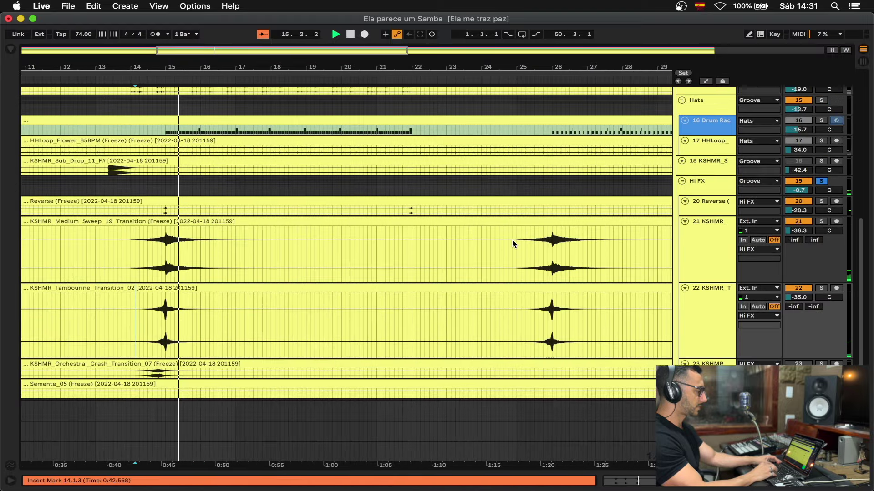
{"action": "scroll", "coordinate": [512, 239], "scroll_direction": "up", "scroll_amount": 2}
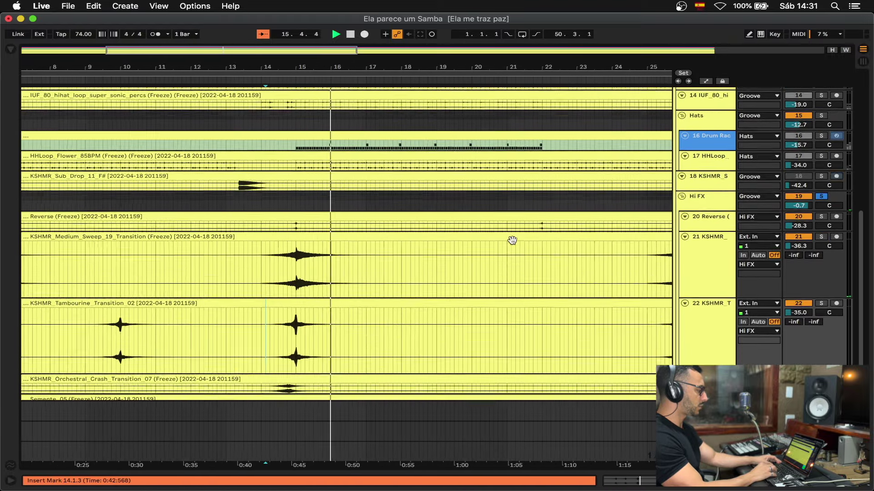
{"action": "scroll", "coordinate": [512, 239], "scroll_direction": "up", "scroll_amount": 1}
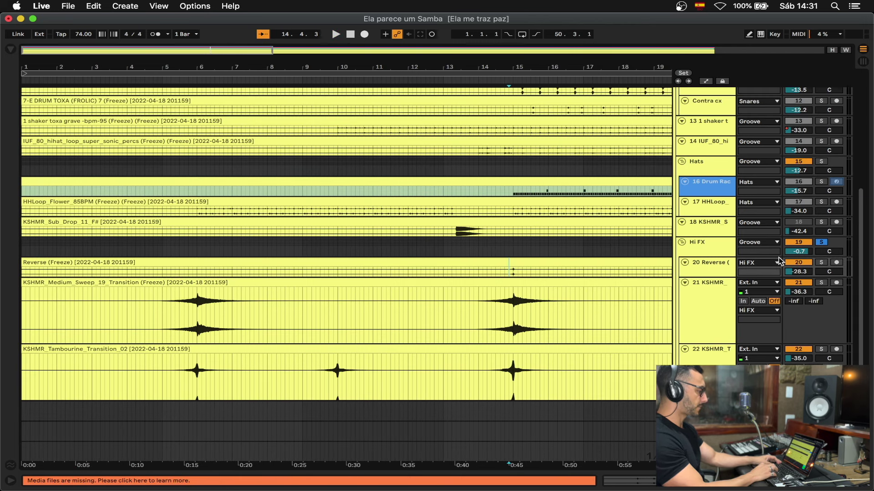
Step: Audition the Reverse track soloed from about bar 14.4.3, ending with its solo cleared
{"action": "left_click", "coordinate": [821, 263]}
{"action": "key", "text": "space"}
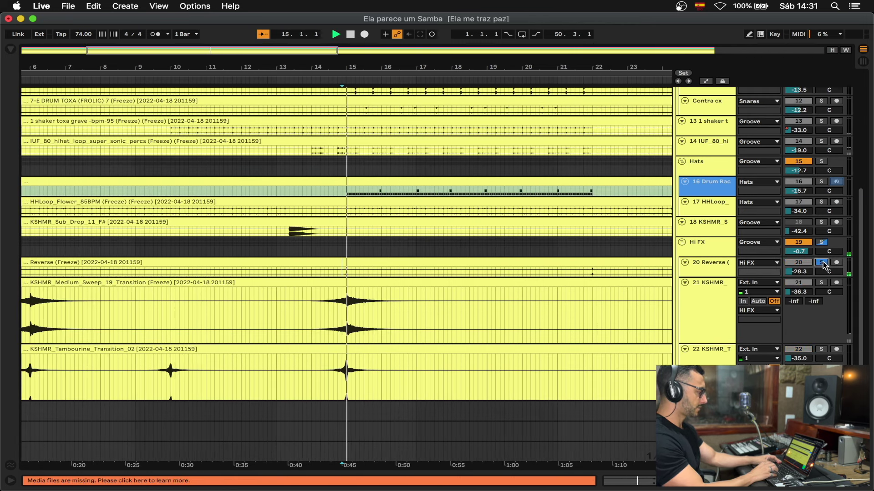
{"action": "key", "text": "space"}
{"action": "left_click", "coordinate": [822, 263]}
Step: Play from bar 14.3.2 without any solo, and replay the passage with the Hi FX group soloed
{"action": "key", "text": "space"}
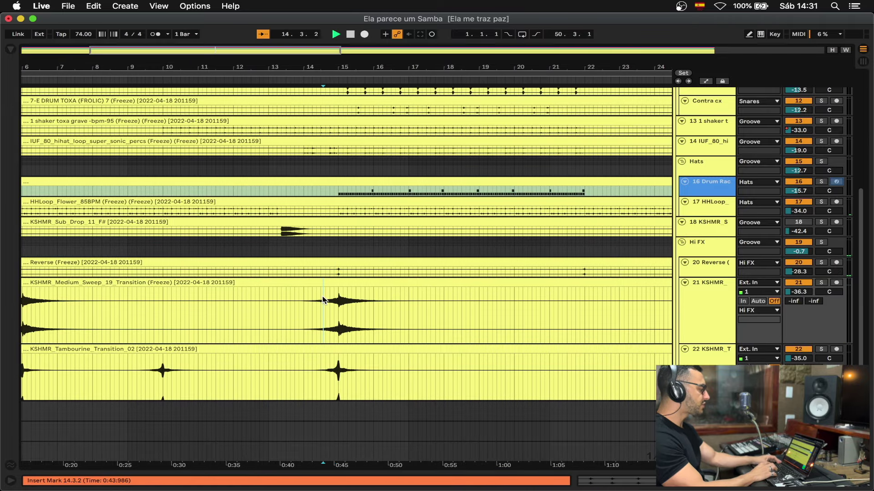
{"action": "key", "text": "space"}
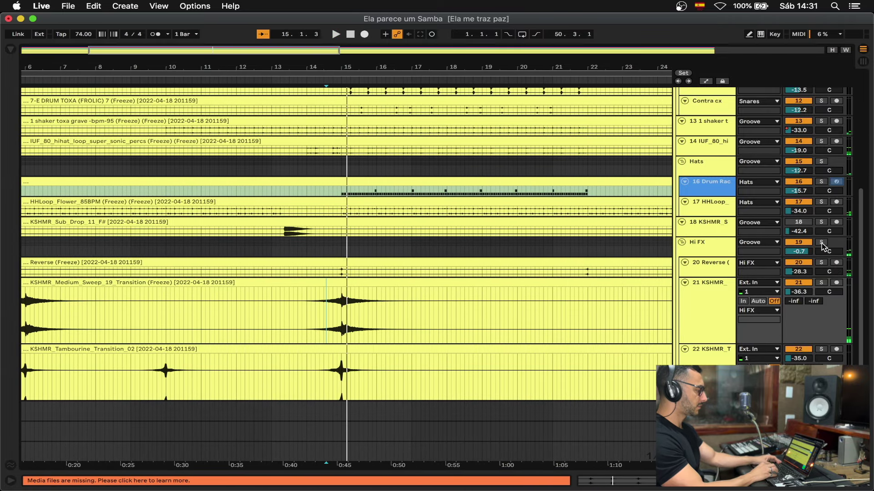
{"action": "left_click", "coordinate": [821, 243]}
{"action": "key", "text": "space"}
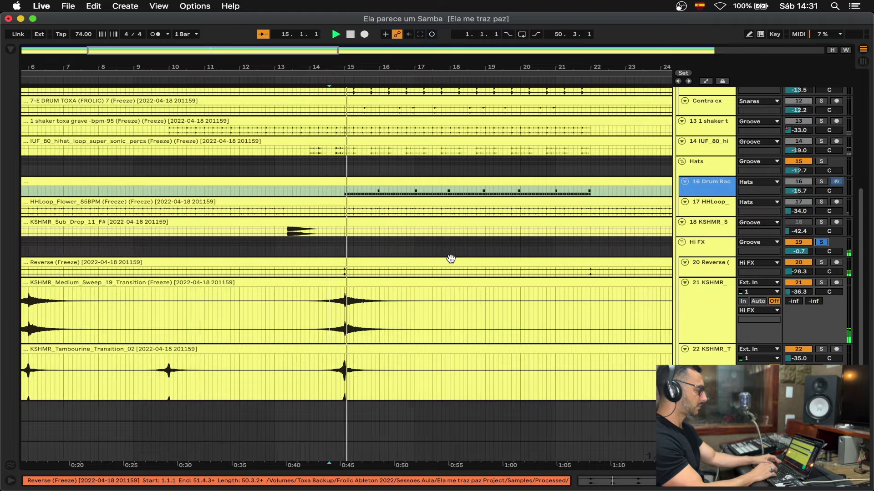
Step: Fit the whole song in view, set the playback start to bar 4.4.3, and clear the Hi FX solo
{"action": "key", "text": "w"}
{"action": "scroll", "coordinate": [450, 258], "scroll_direction": "up", "scroll_amount": 4}
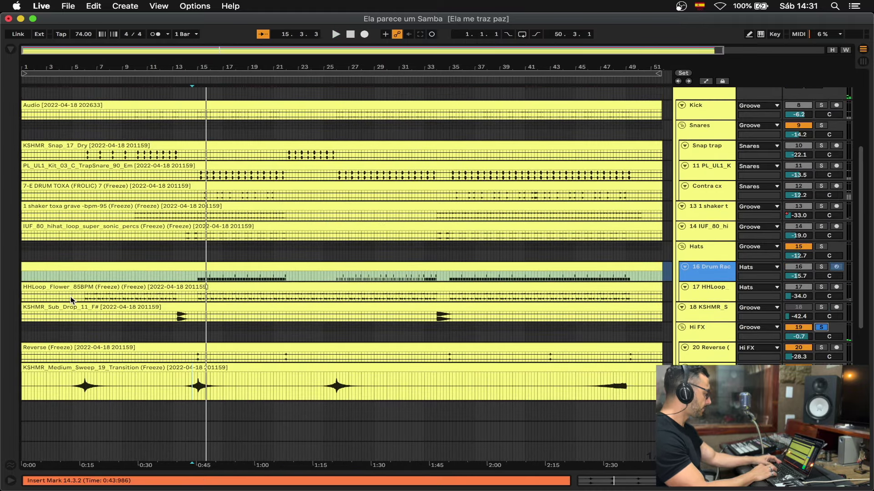
{"action": "left_click", "coordinate": [69, 297]}
{"action": "key", "text": "space"}
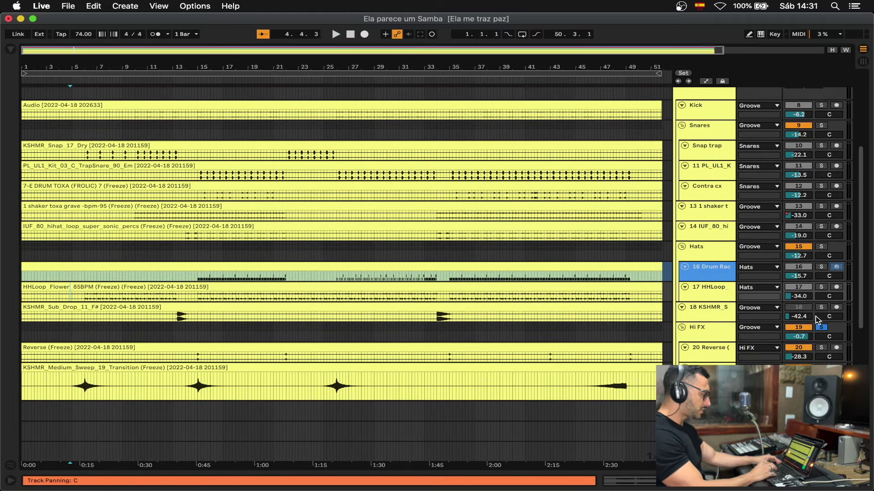
{"action": "scroll", "coordinate": [823, 204], "scroll_direction": "up", "scroll_amount": 5}
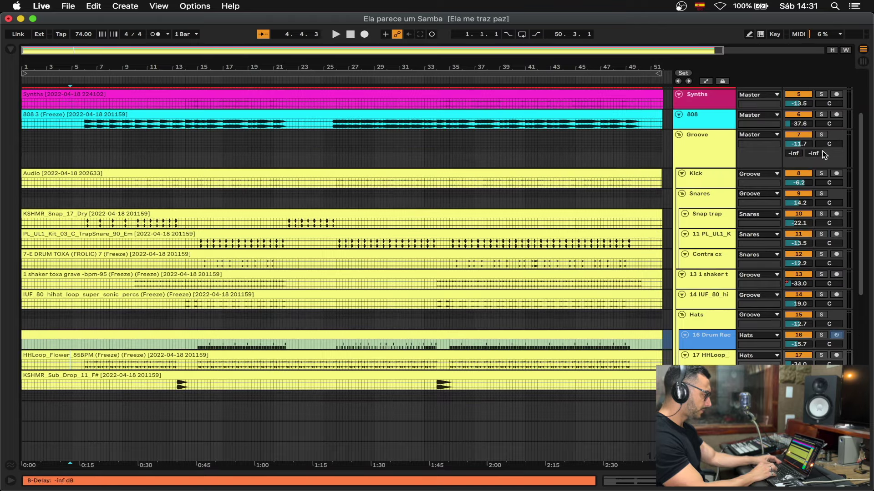
Step: Play from bar 4.4.3, enlarge the HHLoop track and audition it soloed, ending with playback stopped
{"action": "scroll", "coordinate": [339, 230], "scroll_direction": "down", "scroll_amount": 7}
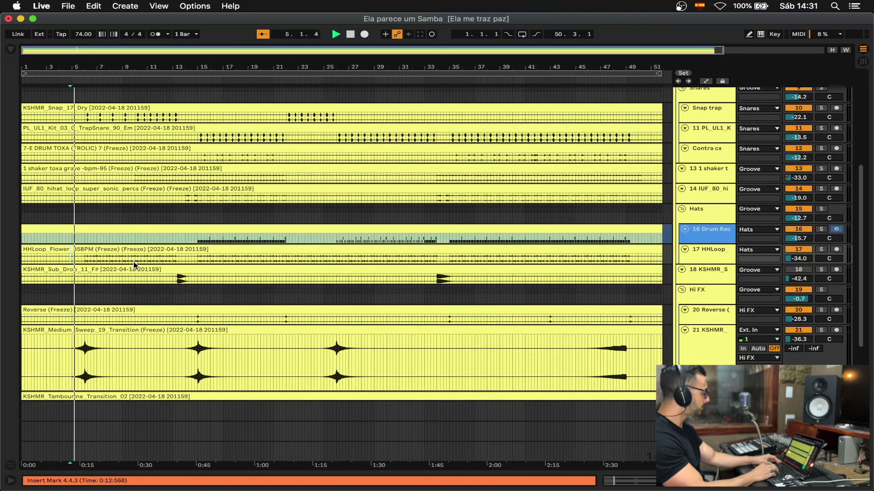
{"action": "scroll", "coordinate": [49, 304], "scroll_direction": "up", "scroll_amount": 5}
{"action": "scroll", "coordinate": [49, 304], "scroll_direction": "left", "scroll_amount": 1}
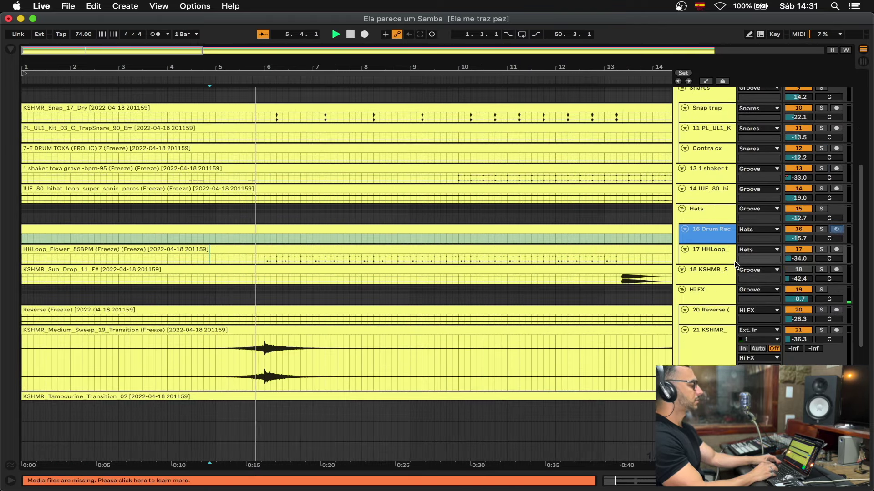
{"action": "left_click_drag", "start_coordinate": [704, 263], "coordinate": [705, 348]}
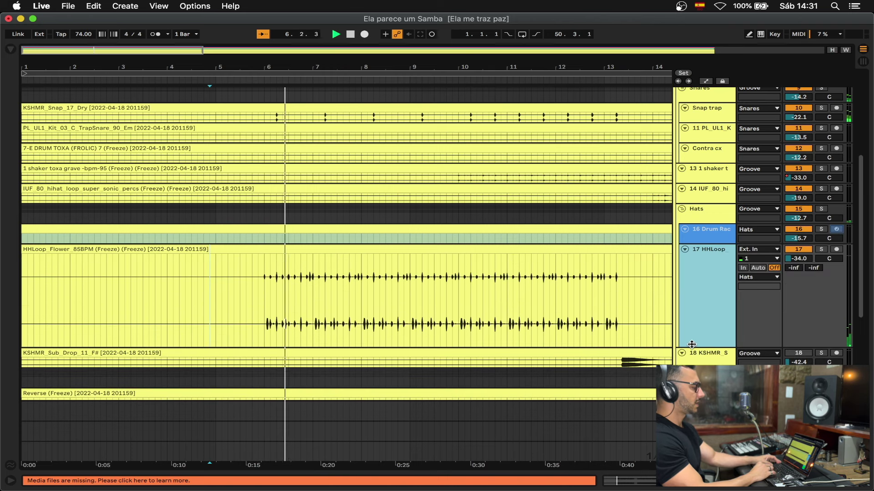
{"action": "left_click", "coordinate": [821, 251]}
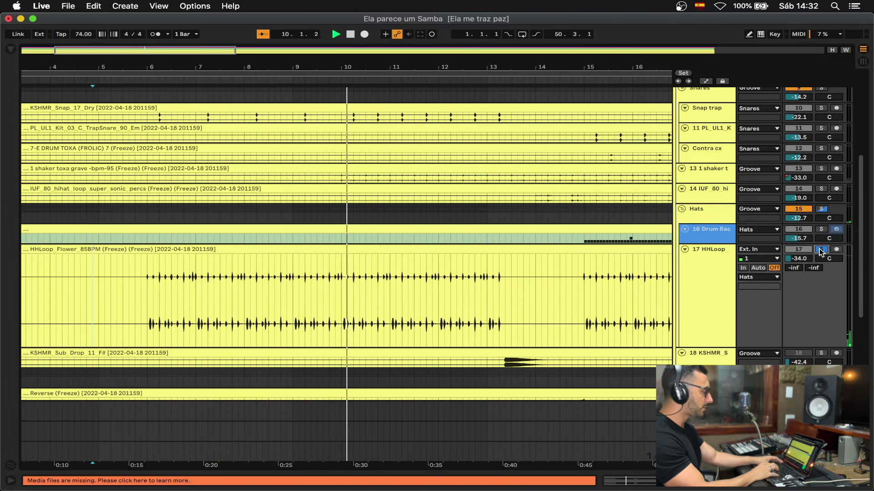
{"action": "key", "text": "space"}
Step: Solo the Snap trap track, play it from bar 6.1.1, and add the HHLoop track to the solo
{"action": "scroll", "coordinate": [519, 249], "scroll_direction": "up", "scroll_amount": 4}
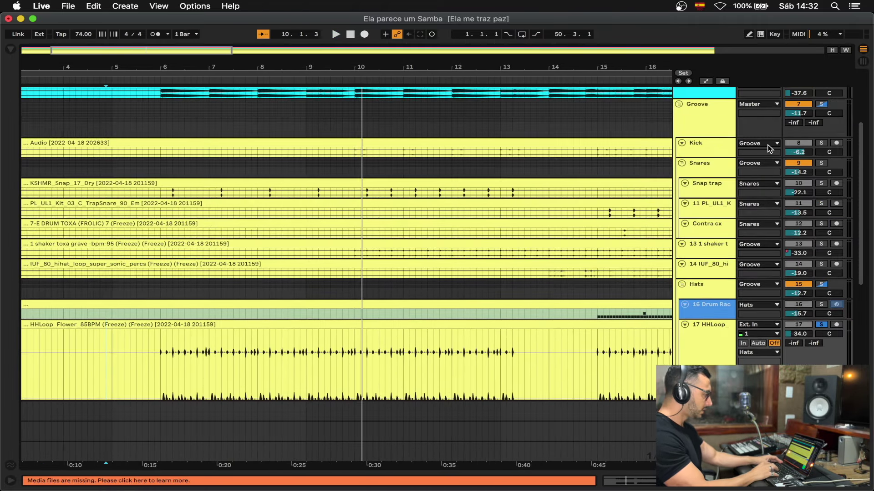
{"action": "left_click", "coordinate": [822, 184]}
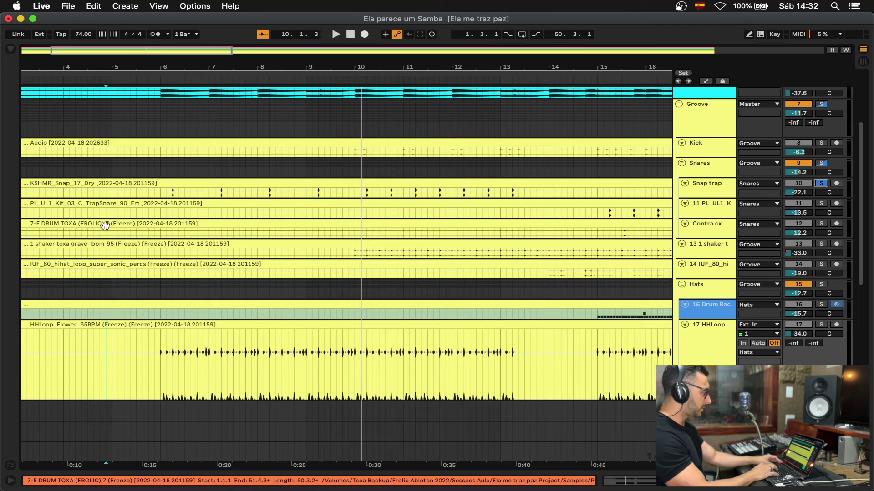
{"action": "left_click", "coordinate": [161, 203]}
{"action": "left_click", "coordinate": [160, 190]}
{"action": "key", "text": "space"}
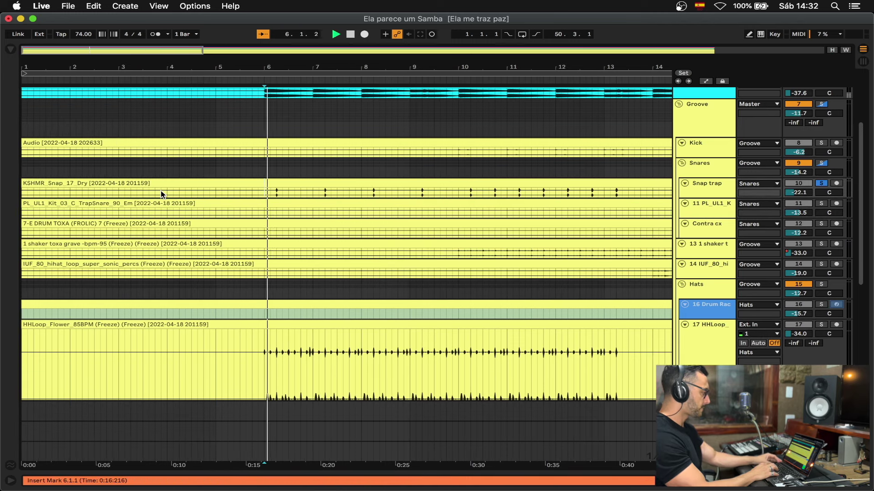
{"action": "left_click", "coordinate": [821, 326]}
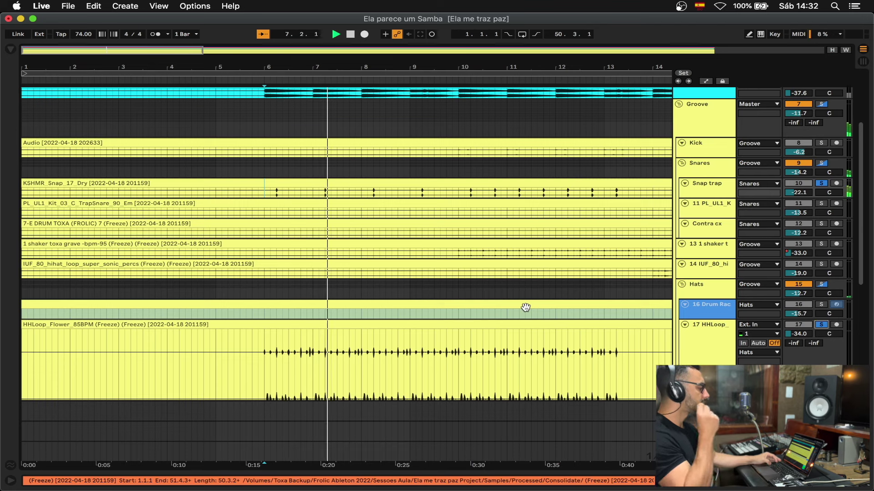
{"action": "scroll", "coordinate": [525, 308], "scroll_direction": "right", "scroll_amount": 5}
{"action": "scroll", "coordinate": [526, 307], "scroll_direction": "up", "scroll_amount": 1}
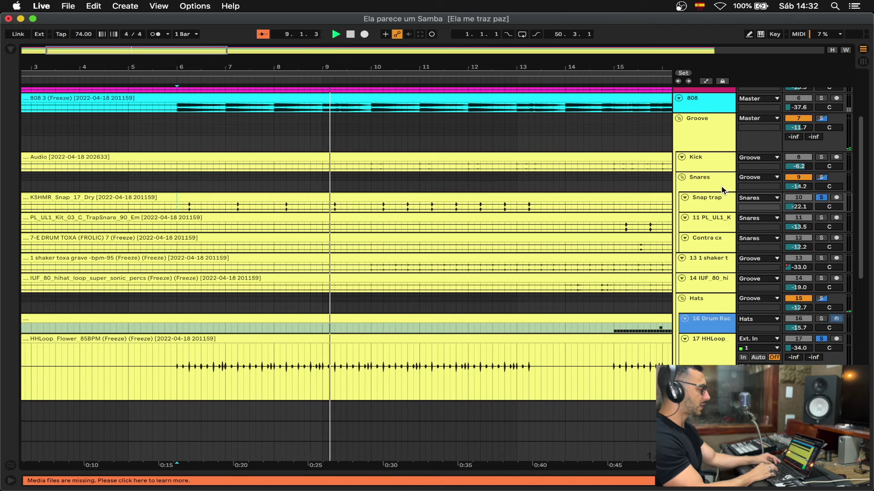
Step: Show the Snap trap track's EQ Eight in the device chain
{"action": "left_click", "coordinate": [707, 205]}
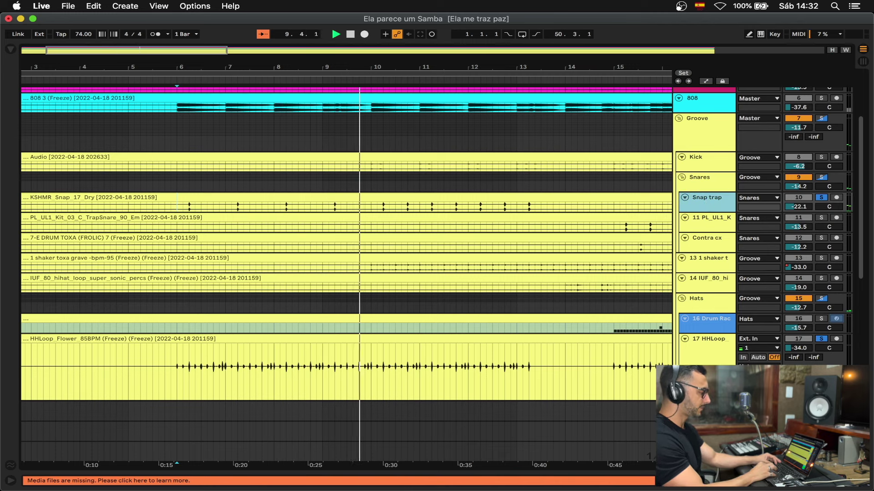
{"action": "left_click", "coordinate": [835, 481]}
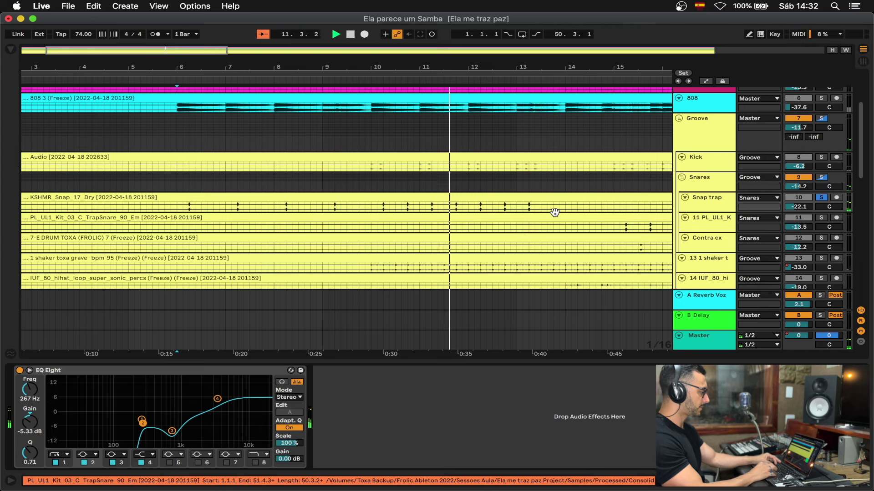
{"action": "scroll", "coordinate": [552, 212], "scroll_direction": "down", "scroll_amount": 2}
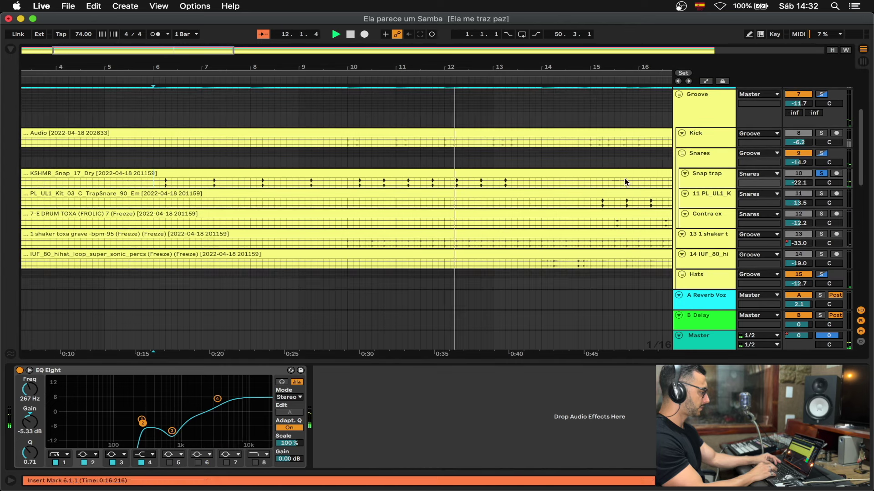
Step: Play from bar 9.3.2, add the shaker track to the soloed tracks, and replay from bar 8.4.2
{"action": "left_click", "coordinate": [326, 246]}
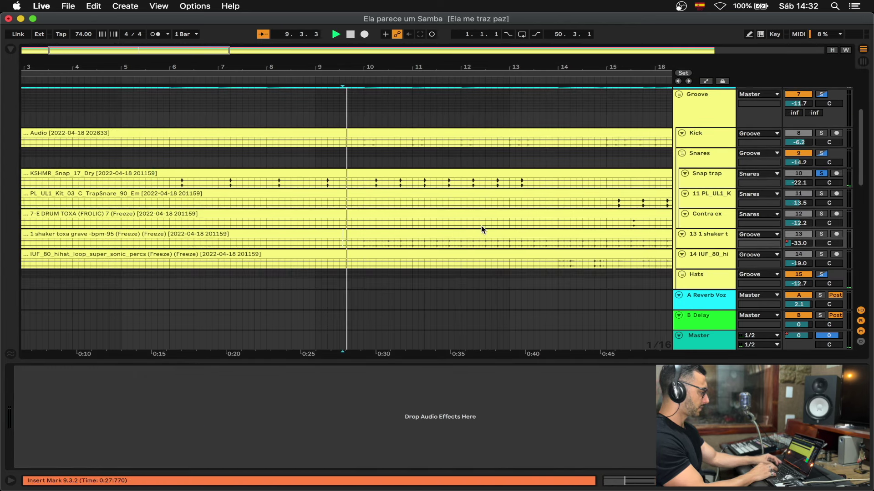
{"action": "left_click", "coordinate": [822, 234]}
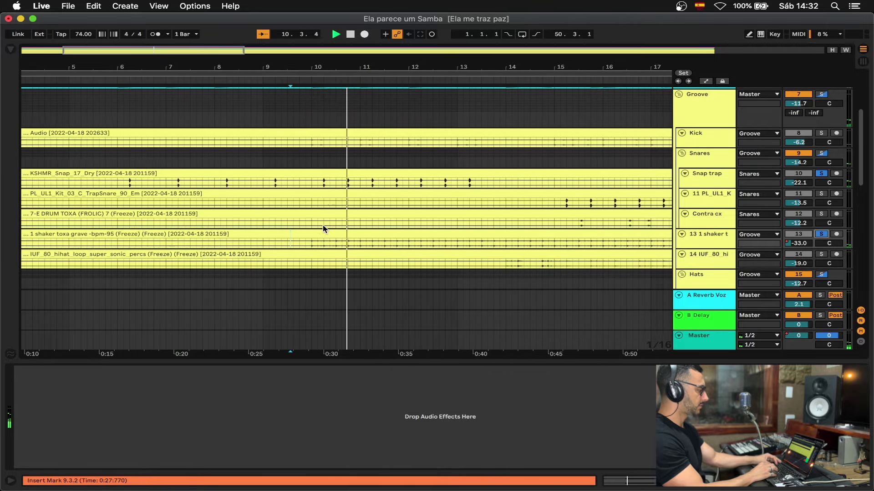
{"action": "left_click", "coordinate": [247, 201]}
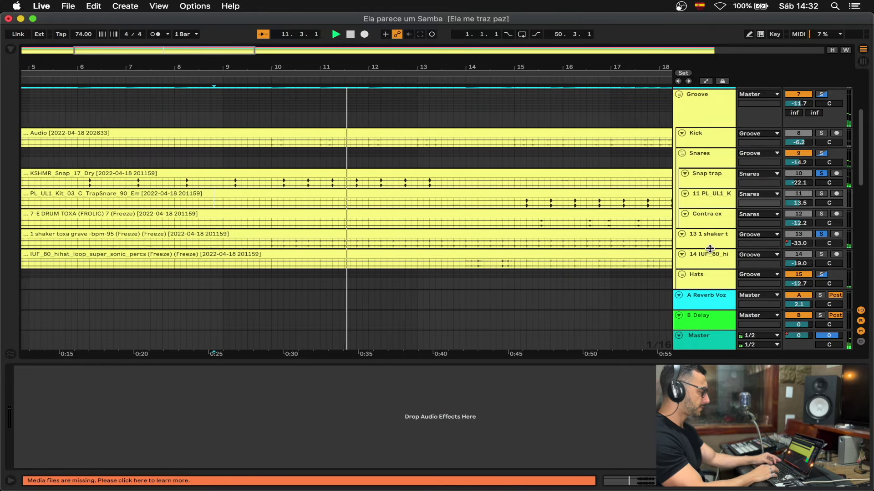
Step: Enlarge the shaker track and audition it soloed on its own
{"action": "left_click_drag", "start_coordinate": [710, 247], "coordinate": [709, 295]}
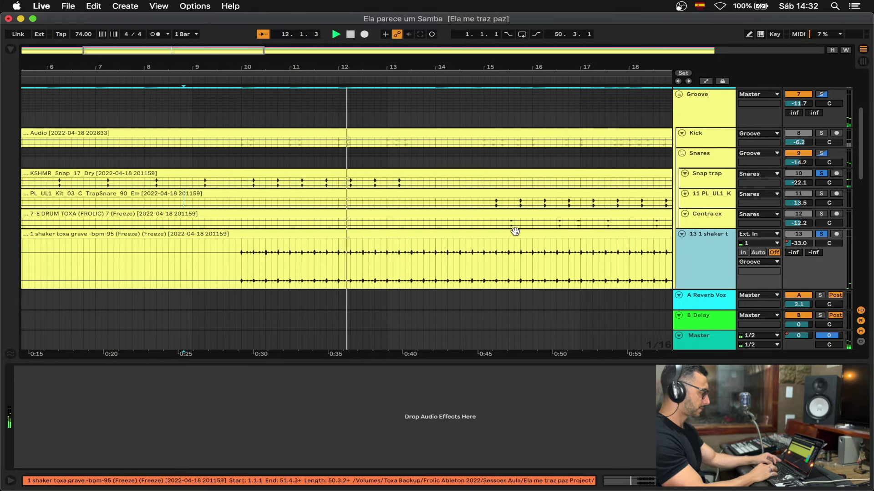
{"action": "scroll", "coordinate": [515, 232], "scroll_direction": "down", "scroll_amount": 3}
{"action": "scroll", "coordinate": [302, 196], "scroll_direction": "down", "scroll_amount": 3}
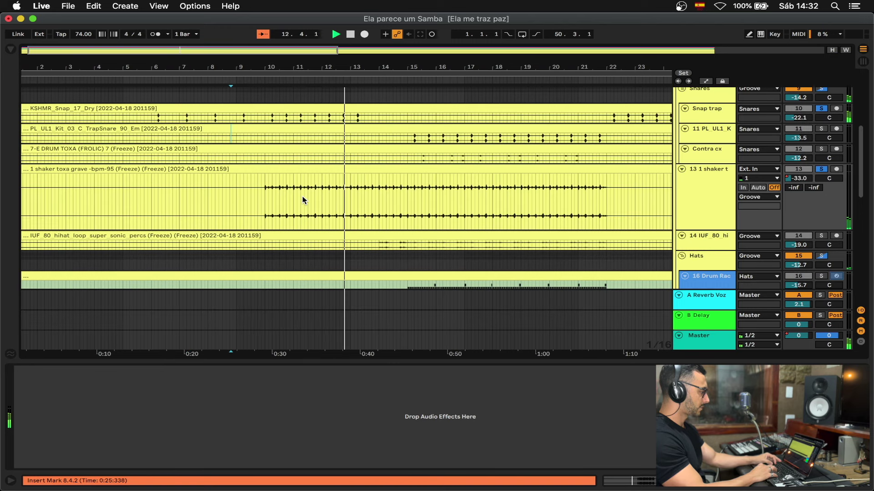
{"action": "left_click", "coordinate": [822, 169]}
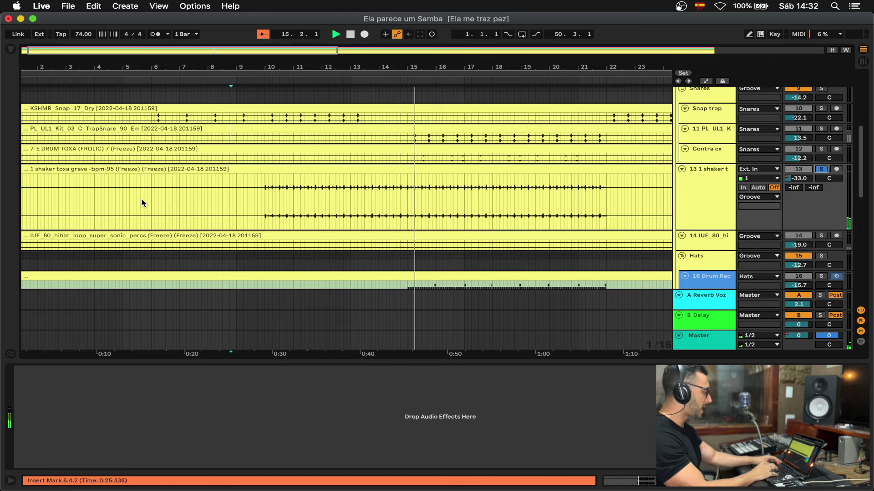
Step: Solo the whole Groove group, play it from bar 5.3.1, and review its tracks with Snap trap selected
{"action": "scroll", "coordinate": [327, 191], "scroll_direction": "up", "scroll_amount": 5}
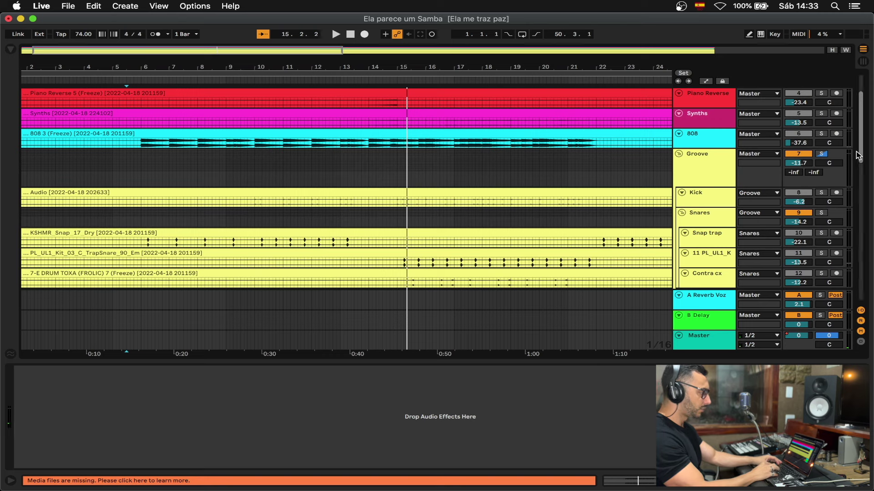
{"action": "left_click", "coordinate": [831, 155]}
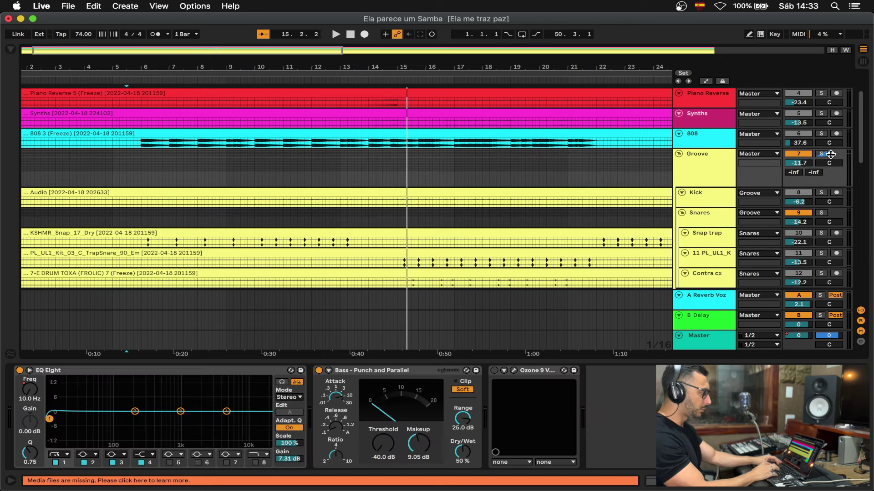
{"action": "left_click", "coordinate": [684, 171]}
{"action": "key", "text": "space"}
{"action": "scroll", "coordinate": [282, 221], "scroll_direction": "down", "scroll_amount": 4}
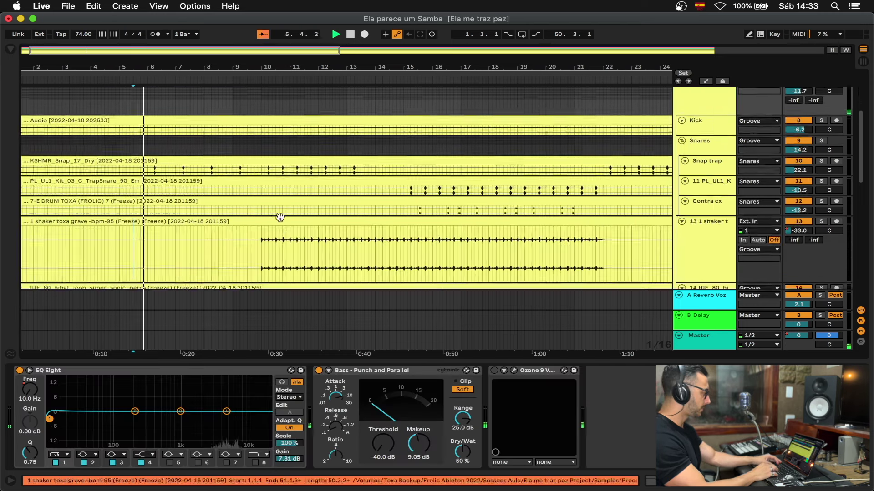
{"action": "left_click", "coordinate": [702, 159]}
{"action": "scroll", "coordinate": [219, 255], "scroll_direction": "down", "scroll_amount": 6}
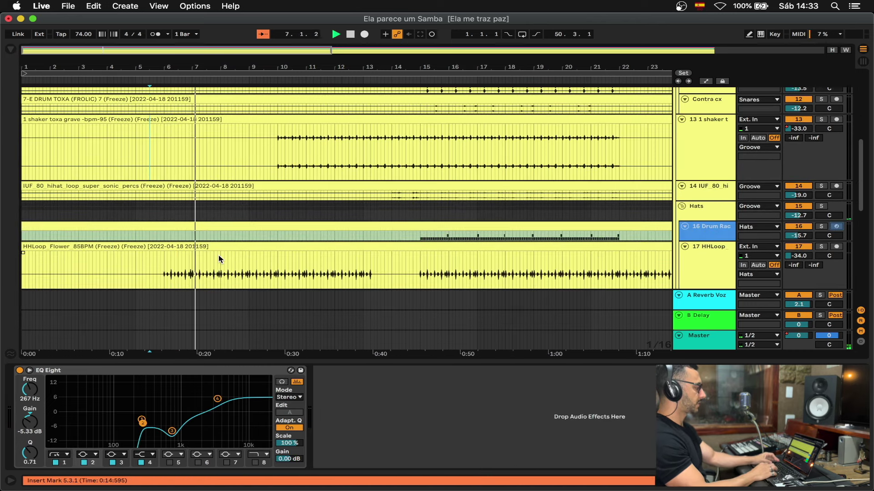
{"action": "scroll", "coordinate": [269, 228], "scroll_direction": "up", "scroll_amount": 6}
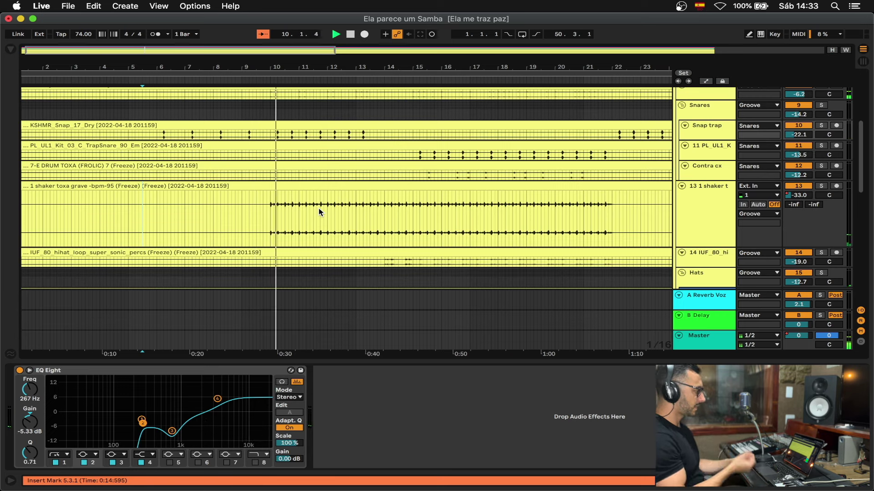
{"action": "scroll", "coordinate": [318, 209], "scroll_direction": "up", "scroll_amount": 5}
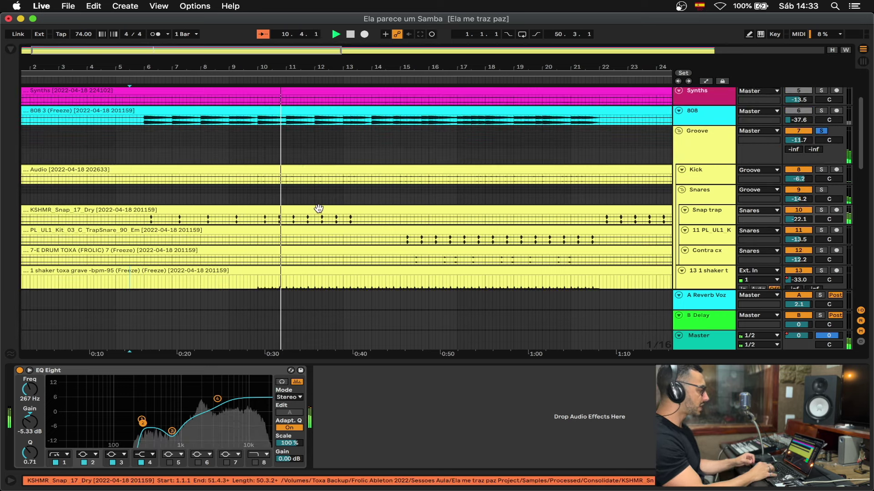
Step: Enlarge the Kick track and examine its hits from about bar 10 to bar 15 during playback
{"action": "left_click_drag", "start_coordinate": [697, 183], "coordinate": [703, 285]}
{"action": "scroll", "coordinate": [320, 228], "scroll_direction": "up", "scroll_amount": 5}
{"action": "scroll", "coordinate": [320, 229], "scroll_direction": "up", "scroll_amount": 1}
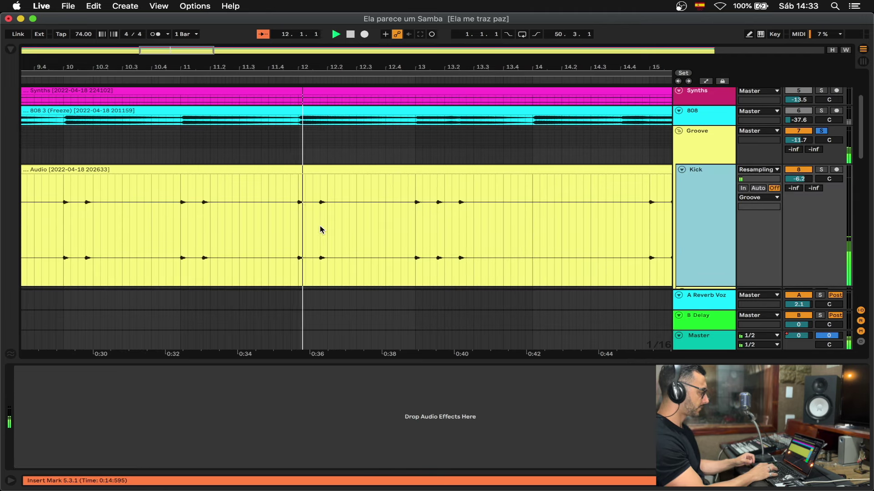
{"action": "scroll", "coordinate": [446, 231], "scroll_direction": "down", "scroll_amount": 4}
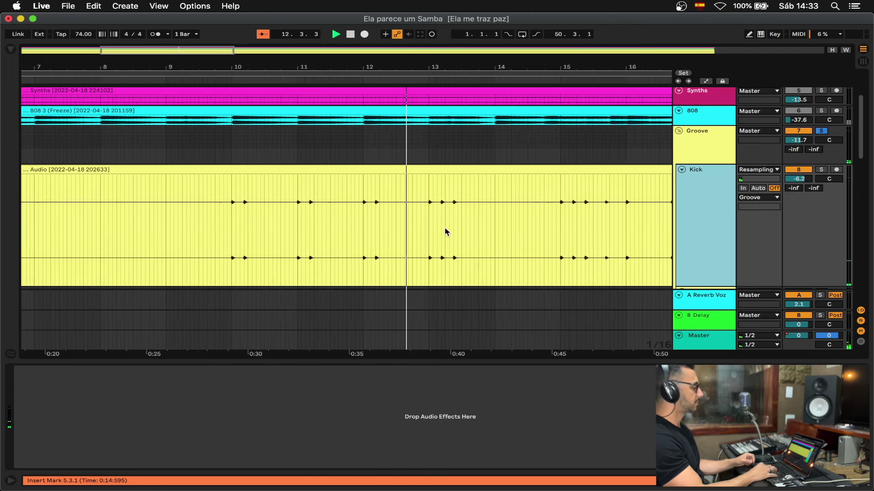
{"action": "scroll", "coordinate": [446, 231], "scroll_direction": "up", "scroll_amount": 5}
{"action": "scroll", "coordinate": [446, 232], "scroll_direction": "down", "scroll_amount": 1}
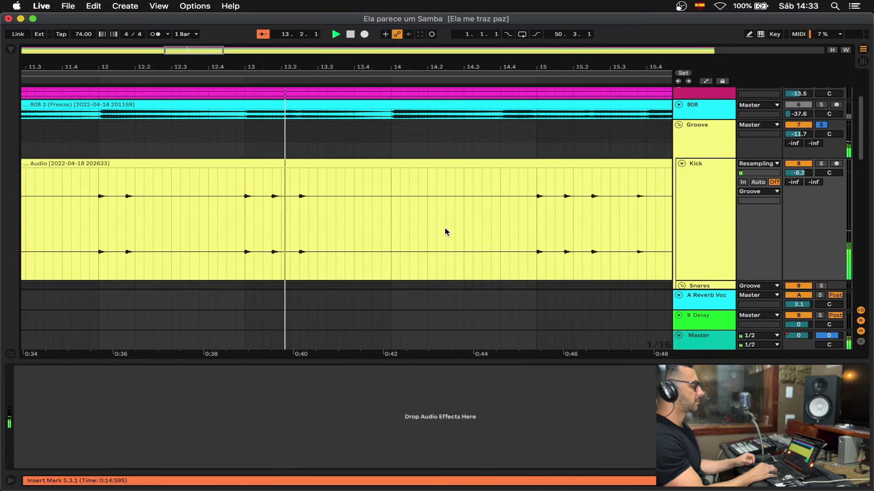
Step: Enlarge the IUF_80_hihat_loop track in the Groove group
{"action": "scroll", "coordinate": [446, 231], "scroll_direction": "down", "scroll_amount": 3}
{"action": "scroll", "coordinate": [446, 232], "scroll_direction": "down", "scroll_amount": 8}
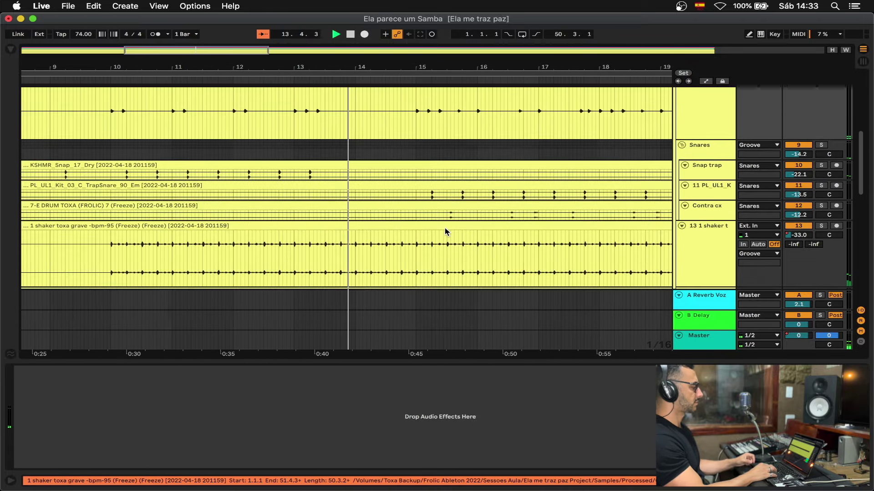
{"action": "scroll", "coordinate": [444, 227], "scroll_direction": "down", "scroll_amount": 5}
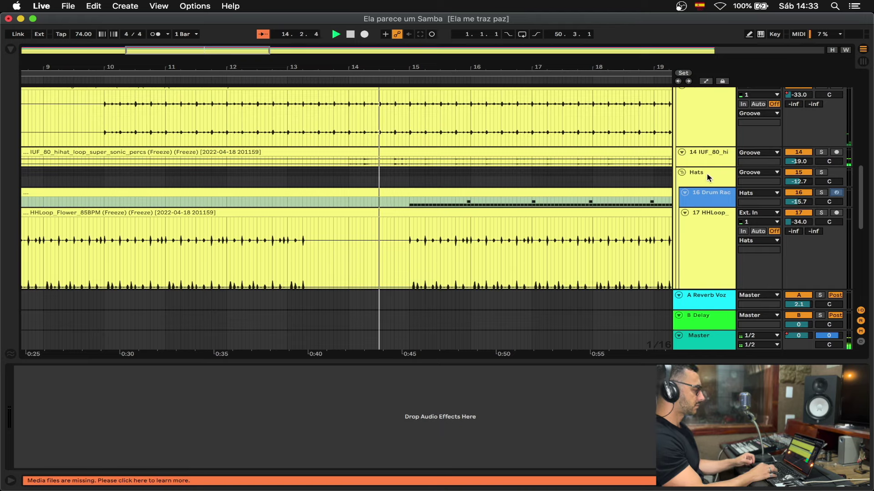
{"action": "left_click_drag", "start_coordinate": [701, 165], "coordinate": [701, 266]}
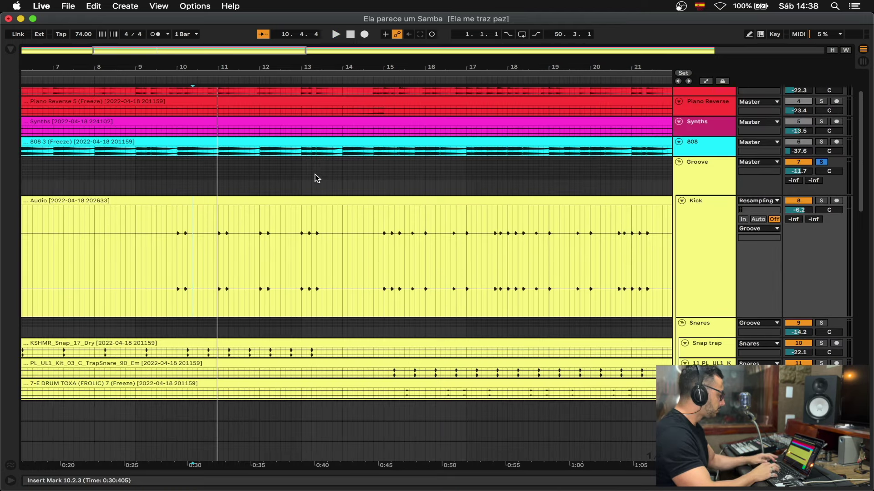
Step: Play the soloed Groove group from bar 13.2.3 and switch the solo to the Drum Rack track in Hats
{"action": "left_click", "coordinate": [317, 178]}
{"action": "key", "text": "space"}
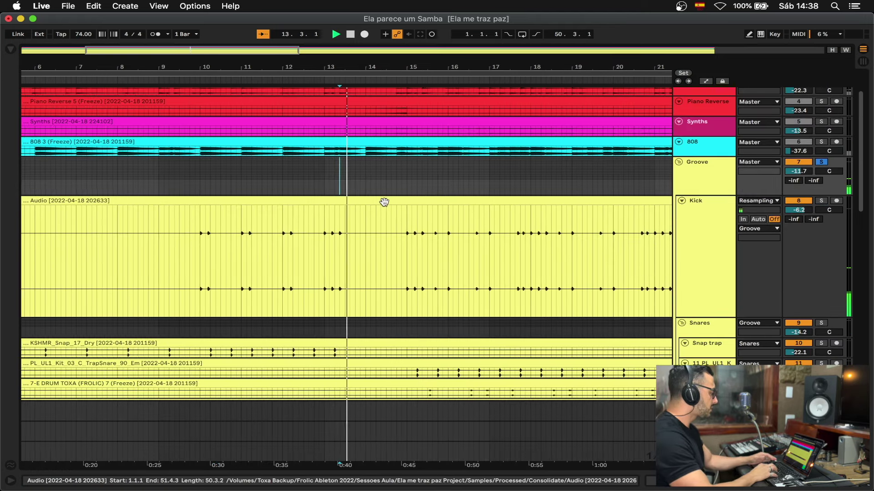
{"action": "scroll", "coordinate": [384, 201], "scroll_direction": "down", "scroll_amount": 5}
{"action": "scroll", "coordinate": [384, 201], "scroll_direction": "down", "scroll_amount": 4}
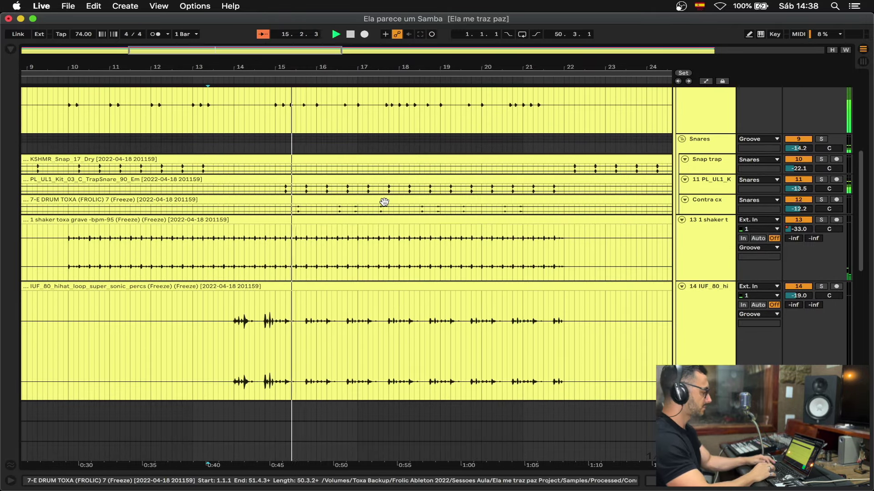
{"action": "scroll", "coordinate": [384, 201], "scroll_direction": "down", "scroll_amount": 8}
{"action": "scroll", "coordinate": [304, 275], "scroll_direction": "up", "scroll_amount": 12}
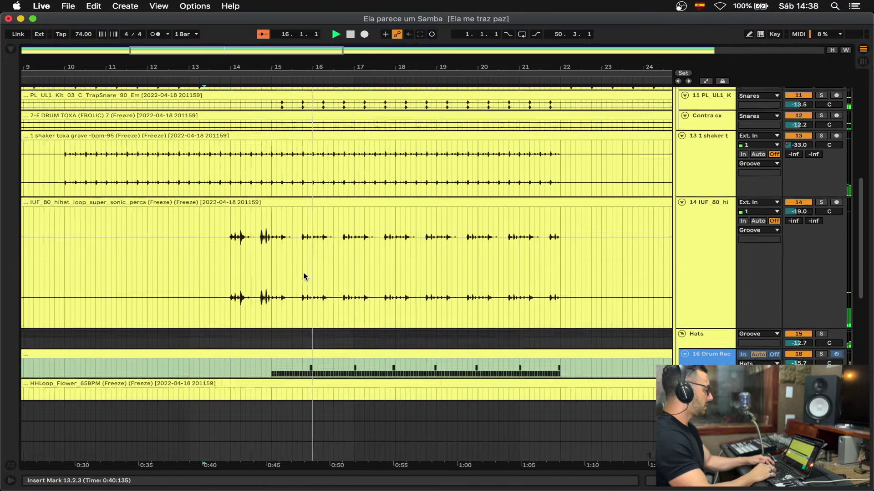
{"action": "scroll", "coordinate": [304, 275], "scroll_direction": "down", "scroll_amount": 12}
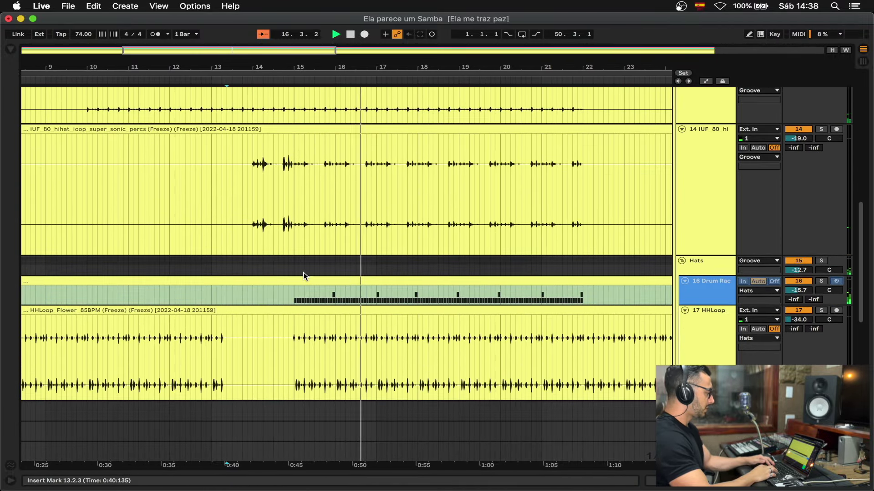
{"action": "left_click", "coordinate": [821, 281]}
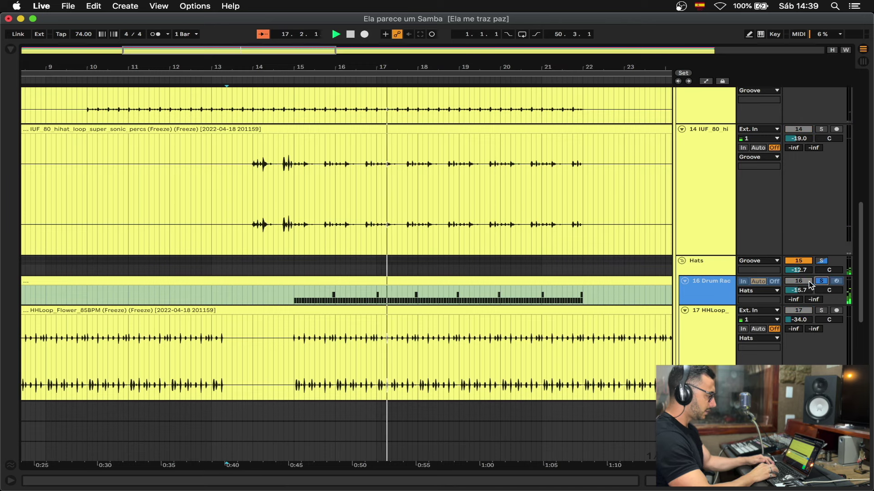
Step: Stop playback, unfreeze the Drum Rack track in Hats, enlarge it and place the insert mark at 14.4.3
{"action": "left_click", "coordinate": [701, 290]}
{"action": "key", "text": "space"}
{"action": "right_click", "coordinate": [701, 290]}
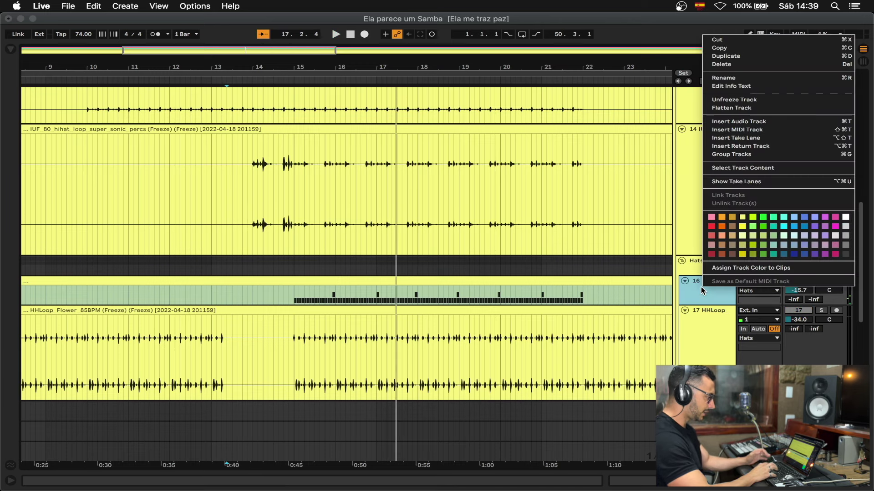
{"action": "left_click", "coordinate": [743, 100]}
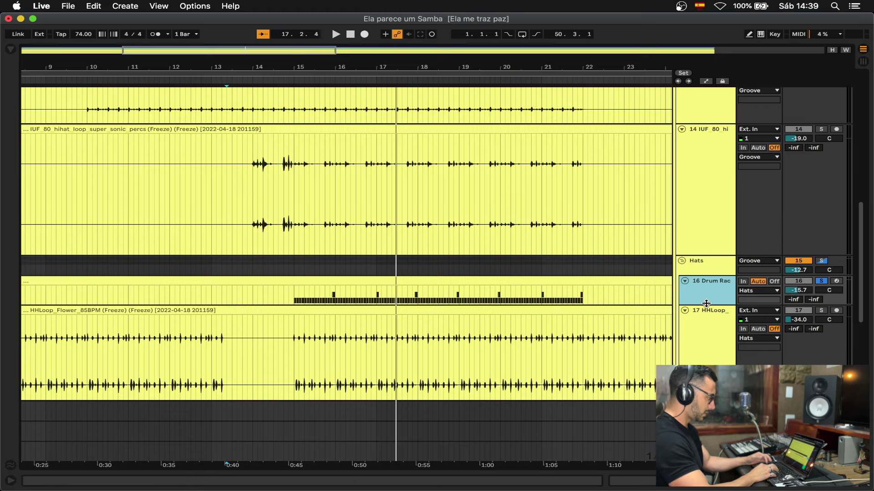
{"action": "left_click_drag", "start_coordinate": [706, 304], "coordinate": [706, 378]}
{"action": "left_click", "coordinate": [288, 315]}
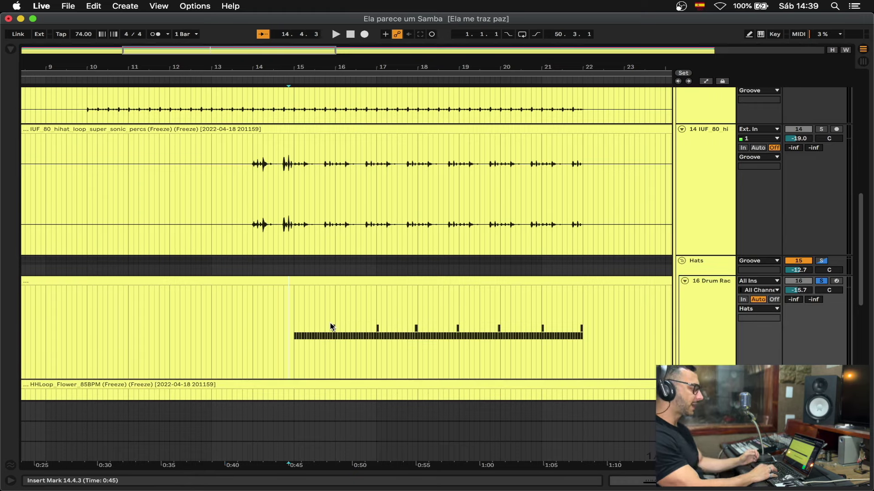
Step: Split the Kick clip at 10.1.3 to isolate its first hit and move the remaining clip to start at 11.3.3
{"action": "scroll", "coordinate": [329, 323], "scroll_direction": "up", "scroll_amount": 10}
{"action": "scroll", "coordinate": [336, 322], "scroll_direction": "left", "scroll_amount": 4}
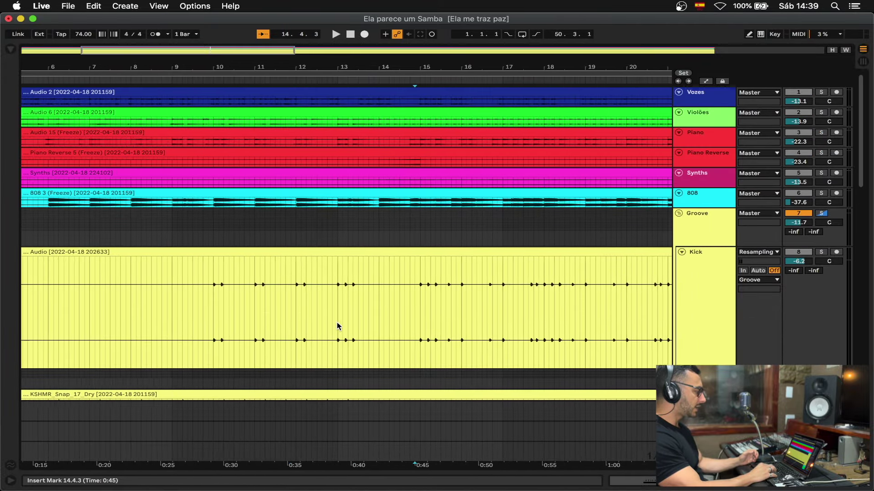
{"action": "scroll", "coordinate": [286, 285], "scroll_direction": "up", "scroll_amount": 5}
{"action": "scroll", "coordinate": [286, 285], "scroll_direction": "up", "scroll_amount": 2}
{"action": "left_click", "coordinate": [184, 306]}
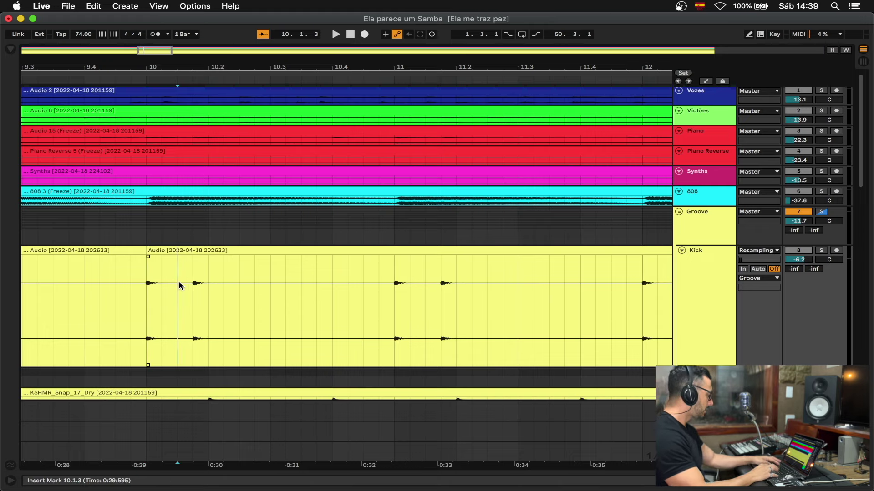
{"action": "left_click", "coordinate": [162, 250]}
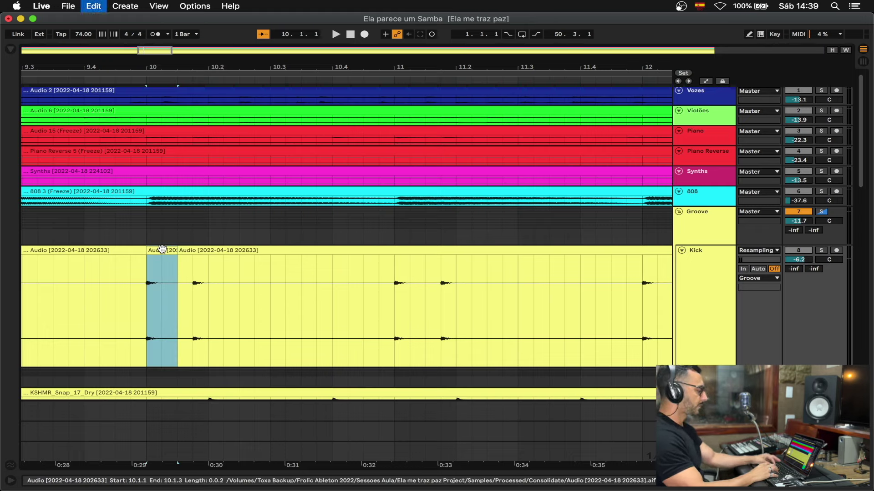
{"action": "left_click", "coordinate": [11, 48]}
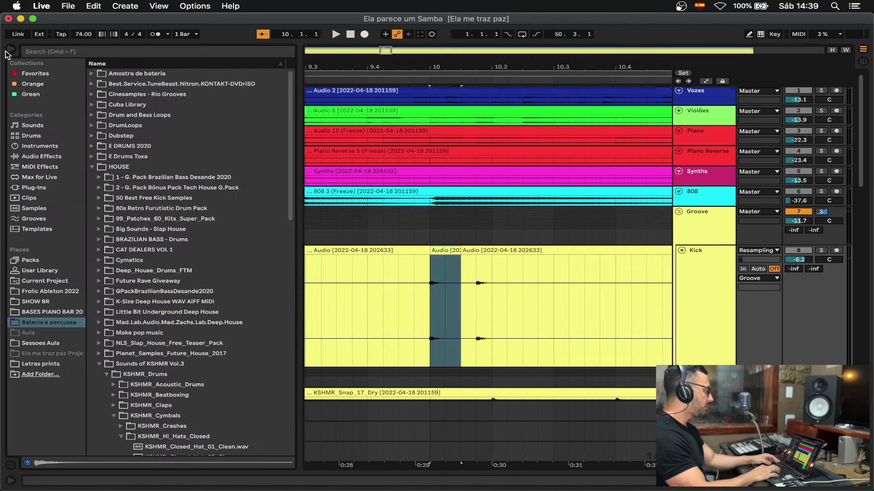
{"action": "left_click", "coordinate": [9, 50]}
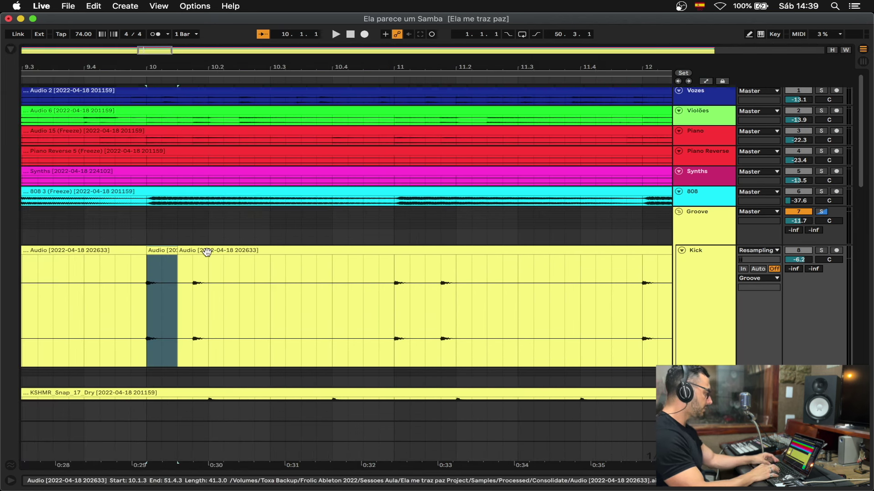
{"action": "left_click_drag", "start_coordinate": [181, 248], "coordinate": [550, 248]}
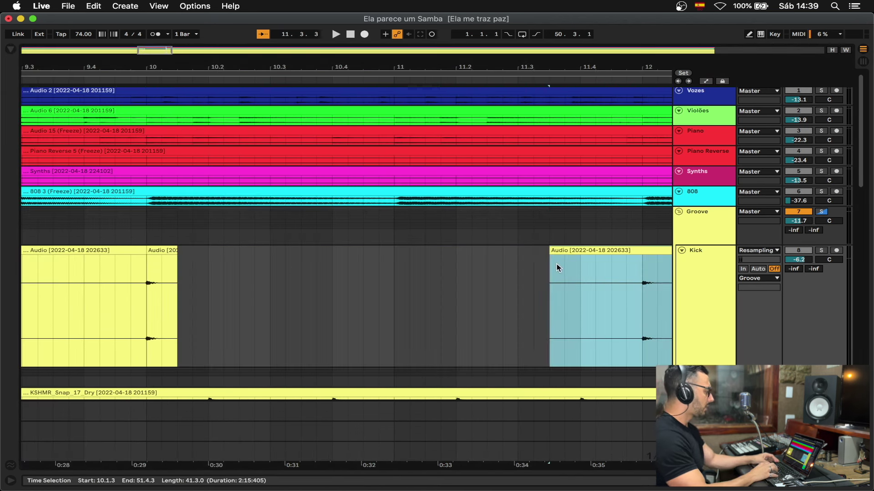
Step: Copy the isolated kick hit and paste it at 10.1.4, 10.3.1, 10.4.1 and 11.2.1 on the Kick track
{"action": "left_click", "coordinate": [159, 248]}
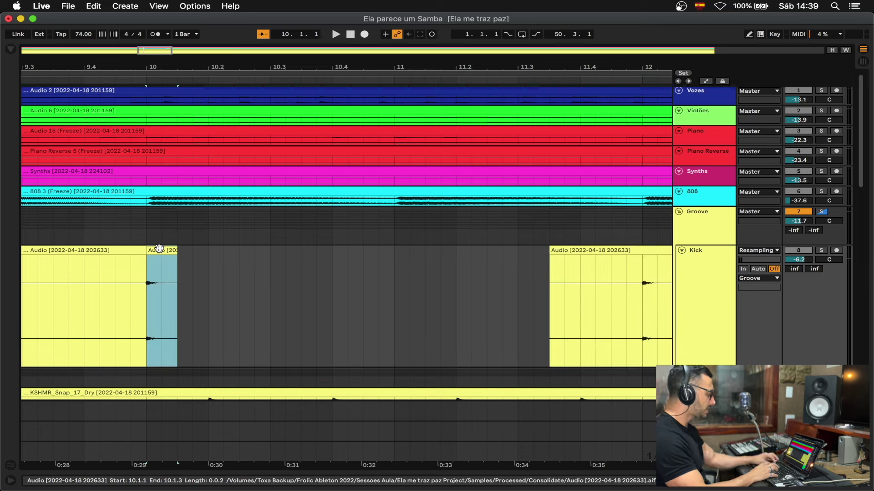
{"action": "left_click", "coordinate": [196, 278]}
{"action": "key", "text": "super+v"}
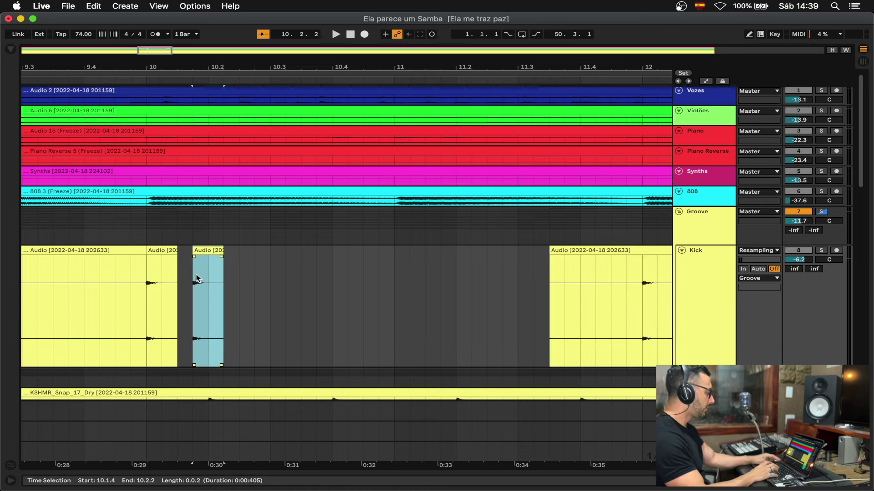
{"action": "left_click", "coordinate": [268, 272]}
{"action": "key", "text": "super+v"}
{"action": "left_click", "coordinate": [339, 266]}
{"action": "key", "text": "super+v"}
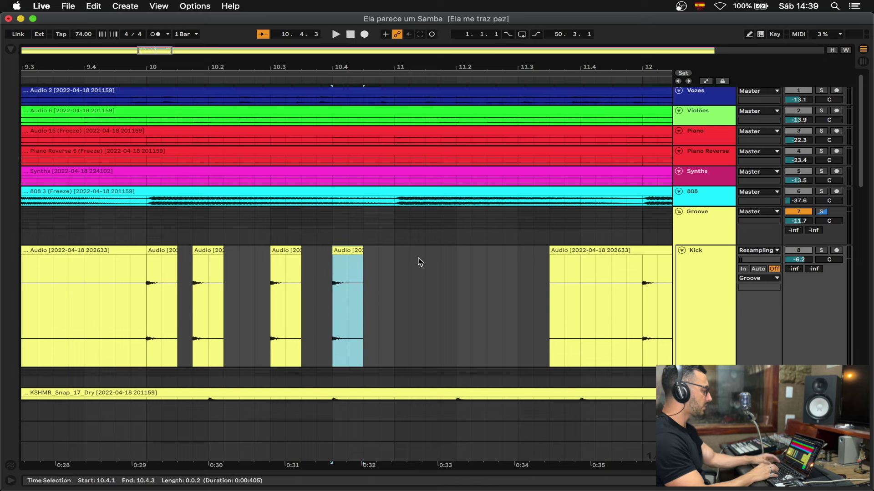
{"action": "left_click", "coordinate": [457, 260]}
{"action": "key", "text": "super+v"}
Step: Play the rearranged kick pattern from bar 10.1.1 and stop it before bar 11
{"action": "key", "text": "space"}
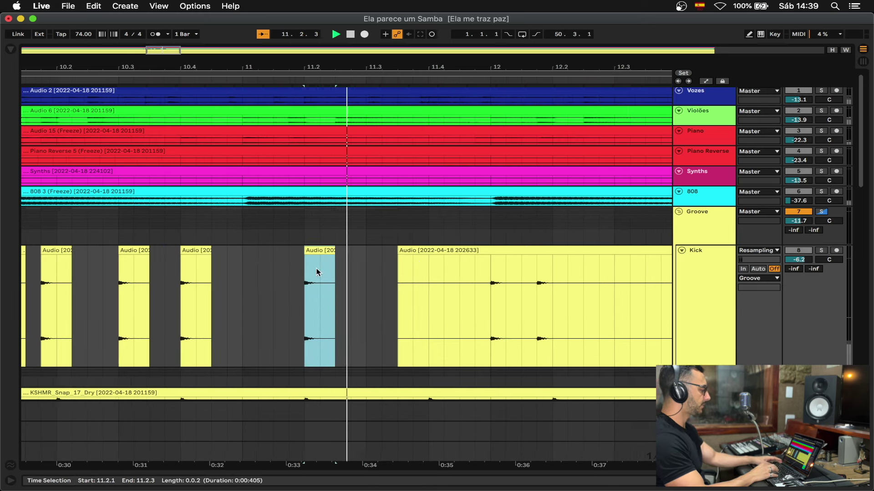
{"action": "key", "text": "space"}
{"action": "scroll", "coordinate": [295, 275], "scroll_direction": "left", "scroll_amount": 3}
{"action": "left_click", "coordinate": [92, 272]}
{"action": "key", "text": "space"}
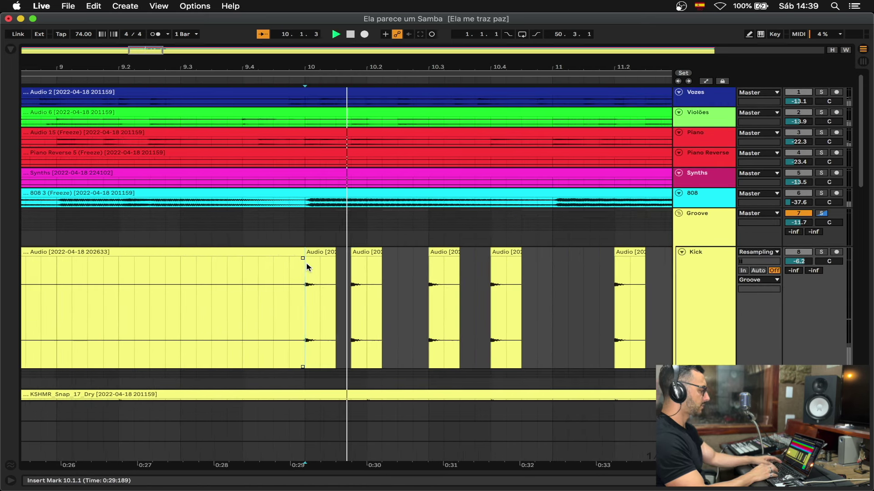
{"action": "key", "text": "space"}
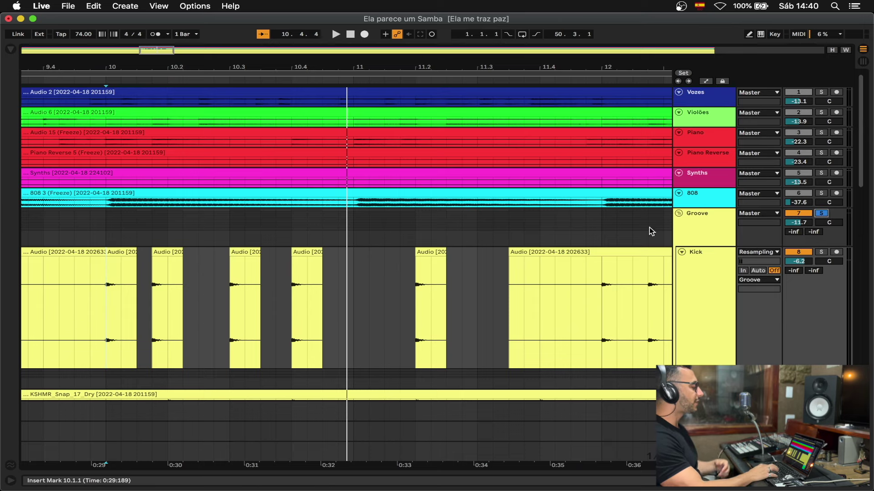
Step: Undo the pasted kick hits, the clip move and the split on the Kick track
{"action": "scroll", "coordinate": [224, 273], "scroll_direction": "down", "scroll_amount": 4}
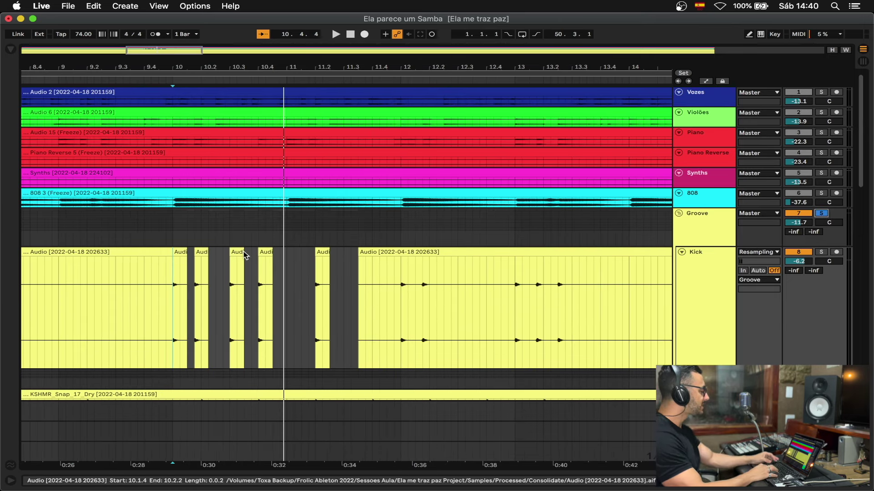
{"action": "key", "text": "super+z"}
{"action": "key", "text": "super+z"}
{"action": "key", "text": "super+z"}
{"action": "key", "text": "super+z"}
{"action": "key", "text": "super+z"}
{"action": "left_click", "coordinate": [190, 262]}
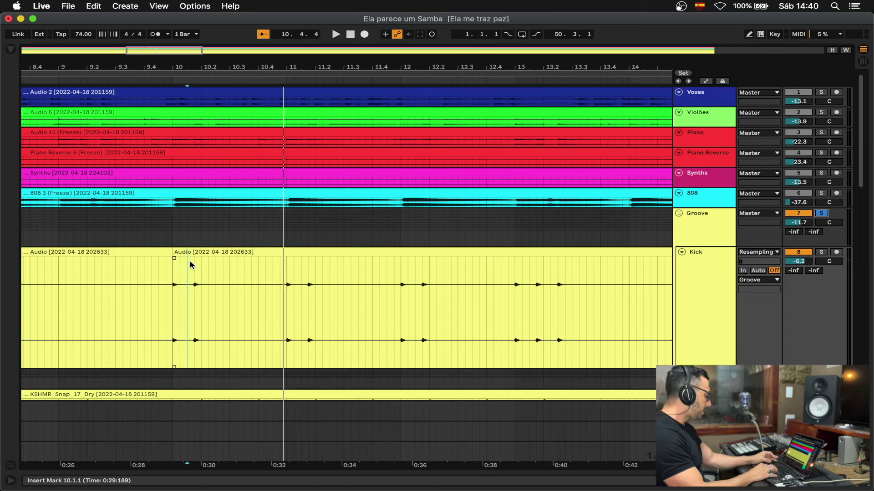
Step: Review the snare, shaker and hi-hat loop tracks below the Kick, down to the Hats group
{"action": "scroll", "coordinate": [190, 262], "scroll_direction": "down", "scroll_amount": 2}
{"action": "scroll", "coordinate": [190, 265], "scroll_direction": "down", "scroll_amount": 3}
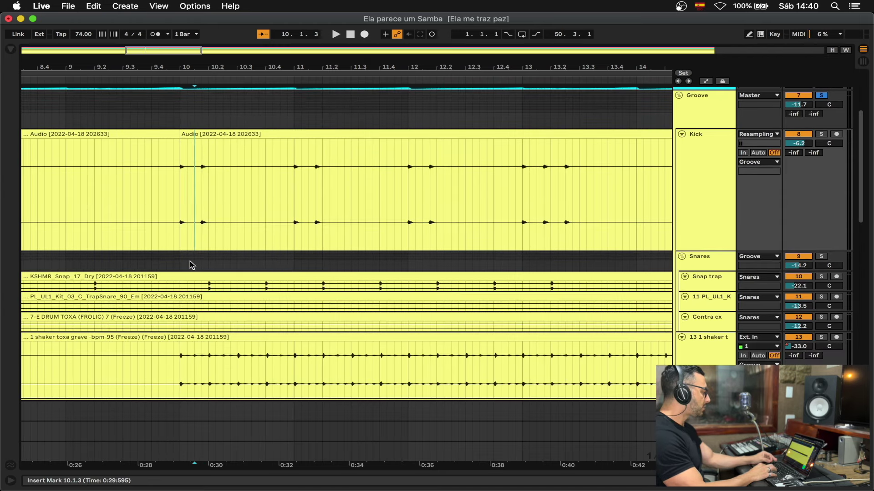
{"action": "left_click", "coordinate": [178, 289]}
{"action": "scroll", "coordinate": [276, 335], "scroll_direction": "down", "scroll_amount": 4}
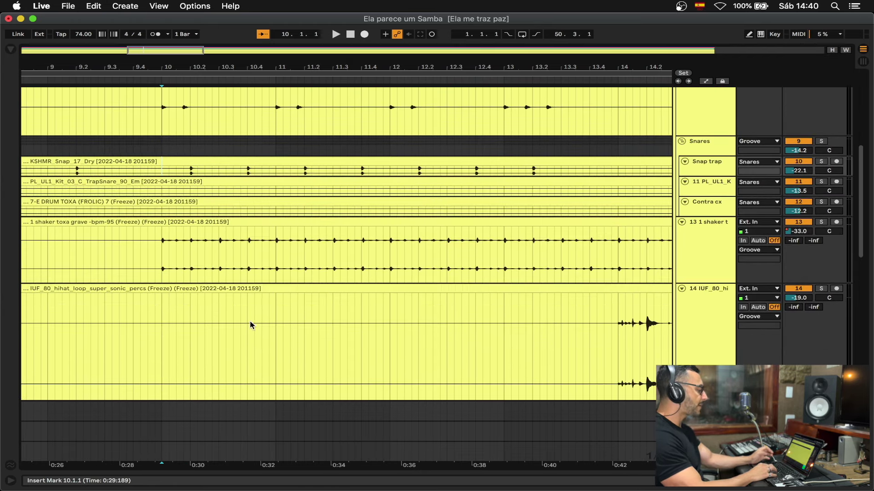
{"action": "left_click", "coordinate": [156, 253]}
{"action": "scroll", "coordinate": [418, 307], "scroll_direction": "down", "scroll_amount": 10}
{"action": "scroll", "coordinate": [418, 308], "scroll_direction": "right", "scroll_amount": 5}
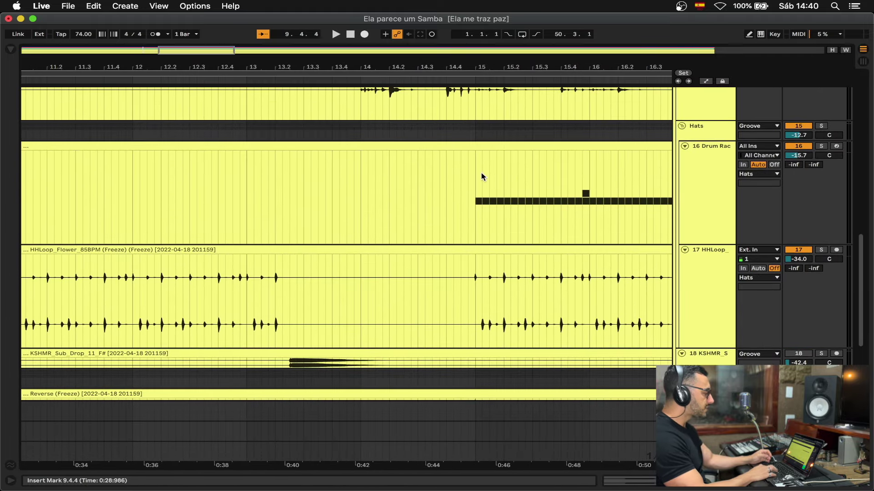
Step: Play from bar 15.1.1 with only the Drum Rack track in Hats soloed
{"action": "left_click", "coordinate": [473, 171]}
{"action": "scroll", "coordinate": [473, 171], "scroll_direction": "right", "scroll_amount": 3}
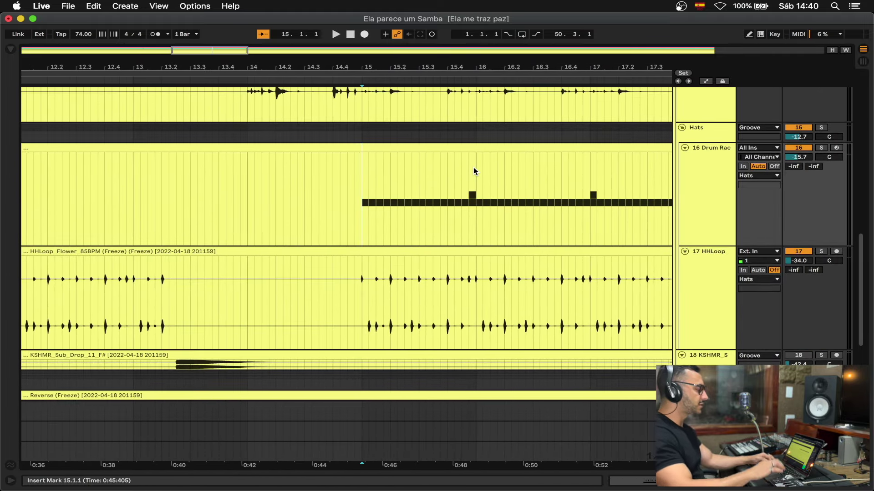
{"action": "scroll", "coordinate": [399, 164], "scroll_direction": "up", "scroll_amount": 2}
{"action": "scroll", "coordinate": [400, 164], "scroll_direction": "right", "scroll_amount": 4}
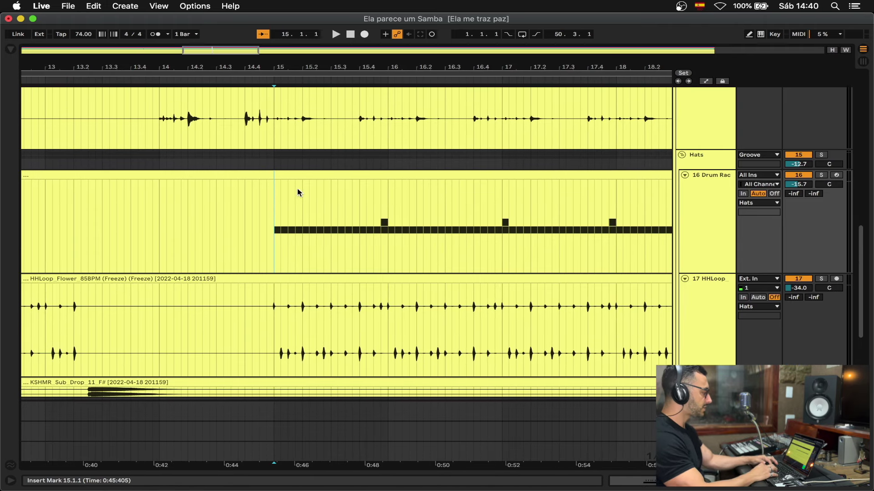
{"action": "key", "text": "space"}
{"action": "left_click", "coordinate": [821, 175]}
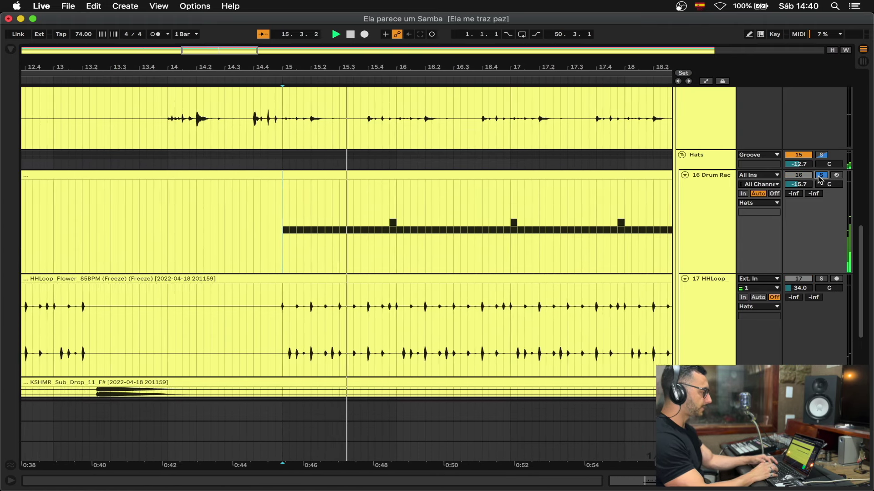
Step: Show the Drum Rack's devices and listen to its hi-hat chains from bar 15.1.1
{"action": "left_click", "coordinate": [694, 244]}
{"action": "key", "text": "shift+Tab"}
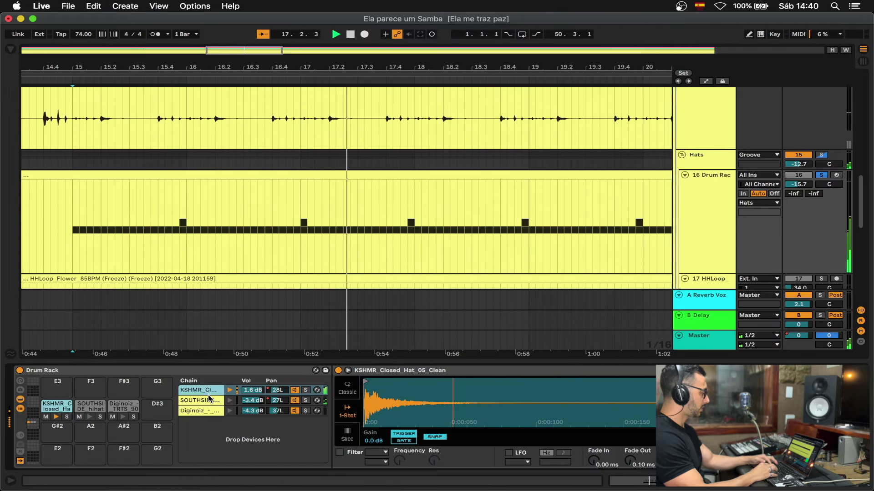
{"action": "key", "text": "space"}
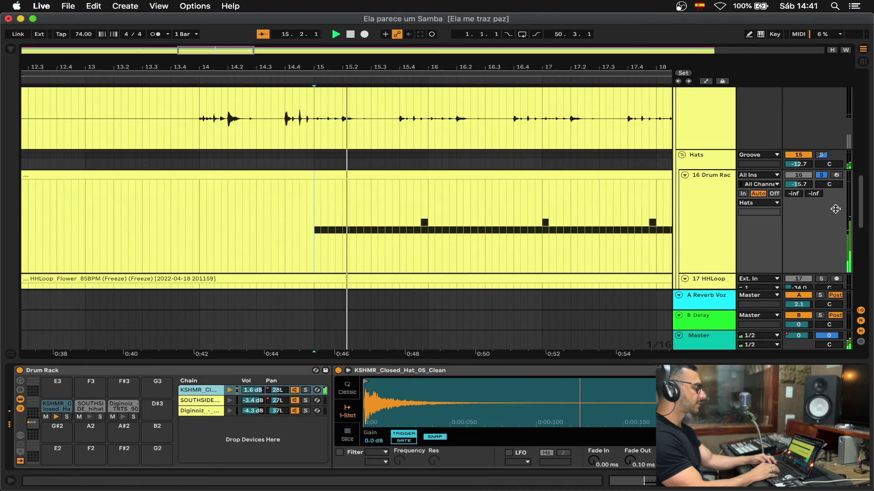
{"action": "left_click", "coordinate": [821, 176]}
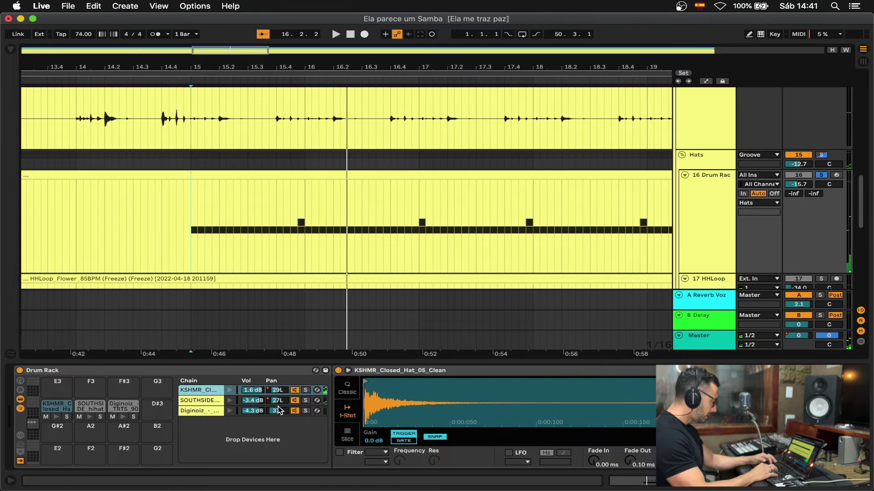
Step: Show the automation lanes and examine the Drum Rack track's Chain Panorama envelope between bars 15 and 17
{"action": "key", "text": "a"}
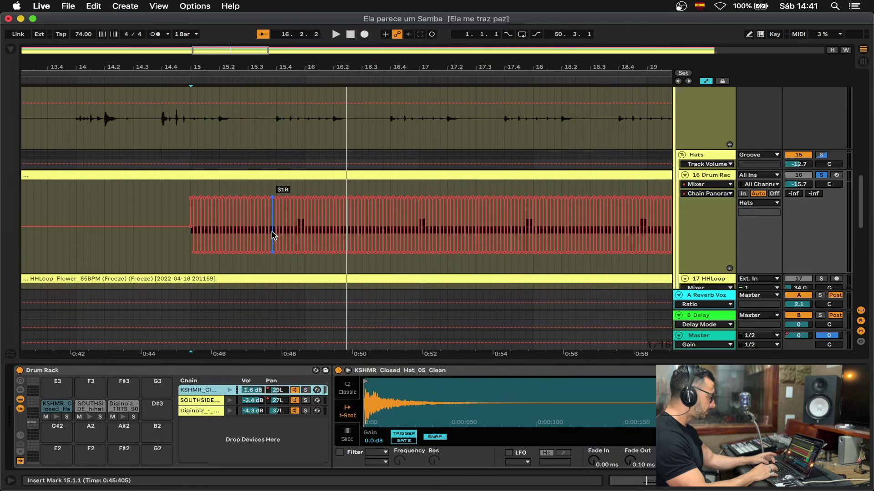
{"action": "scroll", "coordinate": [272, 232], "scroll_direction": "up", "scroll_amount": 3}
{"action": "key", "text": "a"}
{"action": "key", "text": "a"}
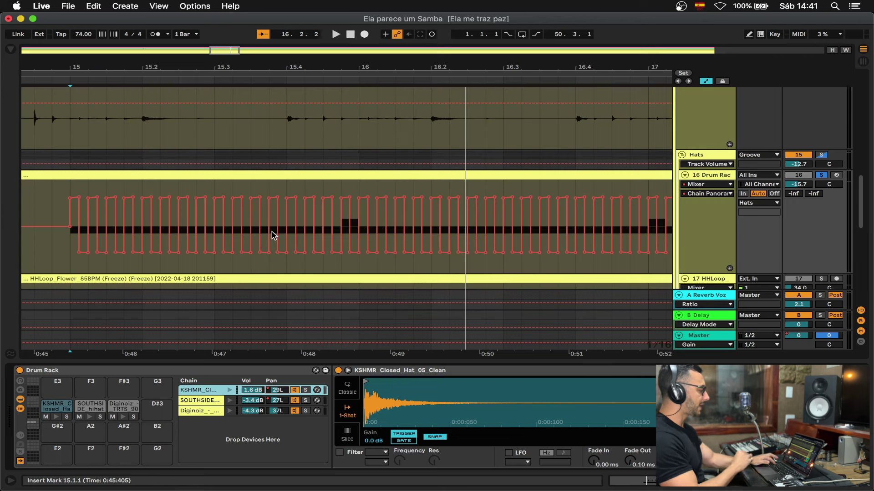
{"action": "scroll", "coordinate": [272, 232], "scroll_direction": "down", "scroll_amount": 3}
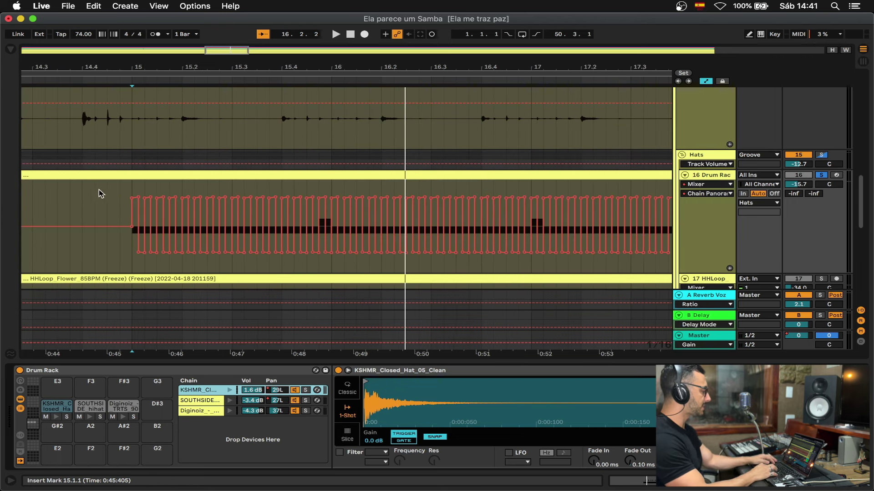
Step: Inspect the first panorama automation points at bar 15 up close, play from there, and hide the automation lanes
{"action": "left_click", "coordinate": [115, 194]}
{"action": "scroll", "coordinate": [117, 197], "scroll_direction": "up", "scroll_amount": 5}
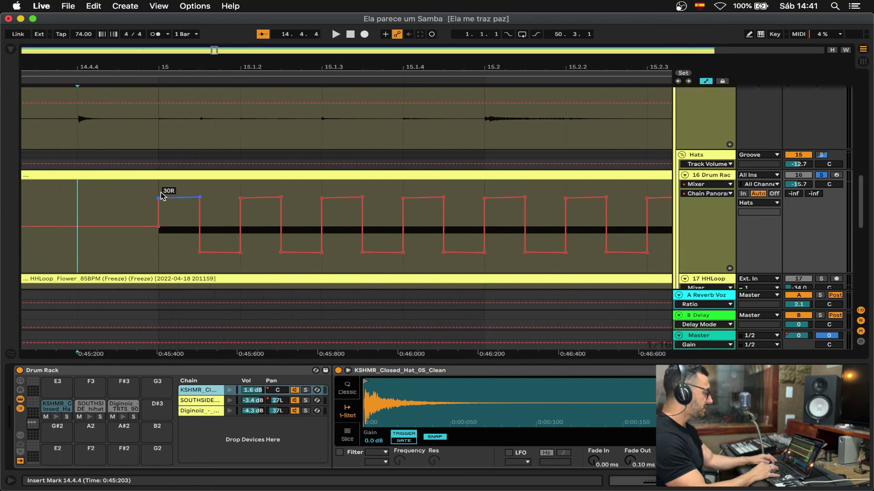
{"action": "key", "text": "minus"}
{"action": "key", "text": "minus"}
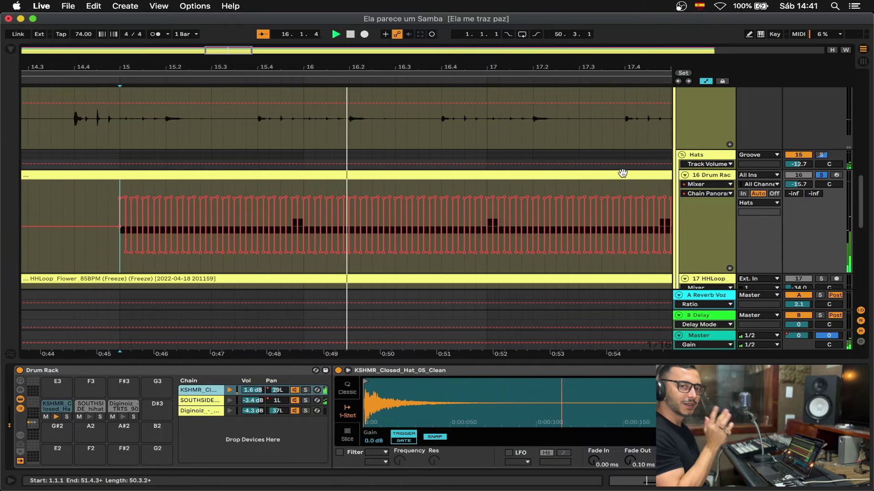
{"action": "key", "text": "space"}
{"action": "key", "text": "a"}
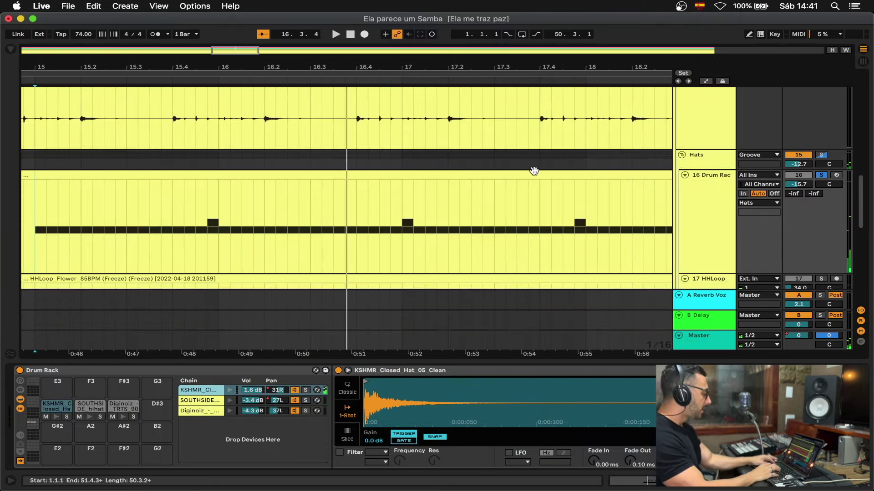
Step: Play the soloed Drum Rack briefly from bar 15.4.3 and open its MIDI clip in the note editor
{"action": "left_click", "coordinate": [196, 203]}
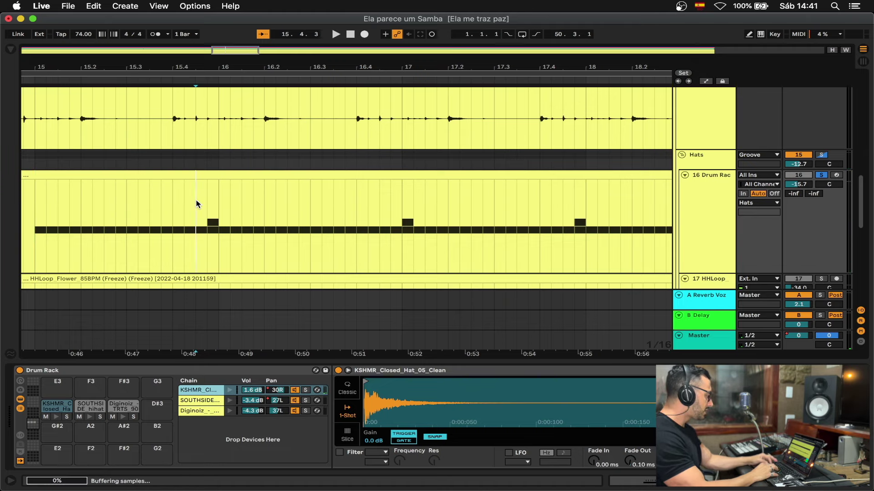
{"action": "key", "text": "space"}
{"action": "key", "text": "space"}
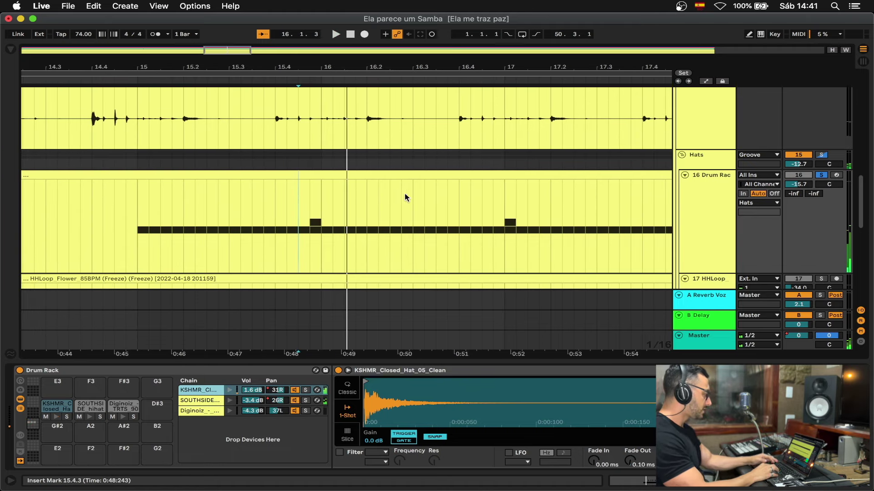
{"action": "double_click", "coordinate": [311, 176]}
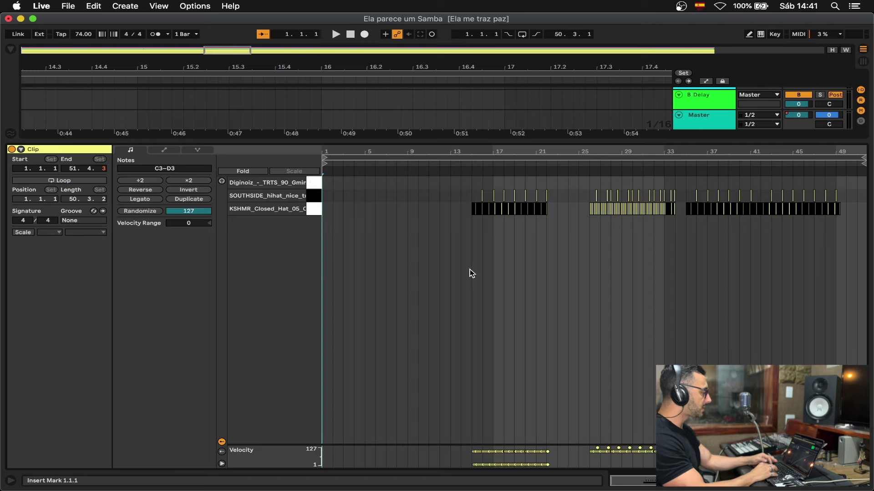
Step: Delete the closed-hat notes in bars 15 and 16 and play the remaining SOUTHSIDE hi-hat note
{"action": "scroll", "coordinate": [469, 270], "scroll_direction": "up", "scroll_amount": 10}
{"action": "scroll", "coordinate": [469, 269], "scroll_direction": "right", "scroll_amount": 4}
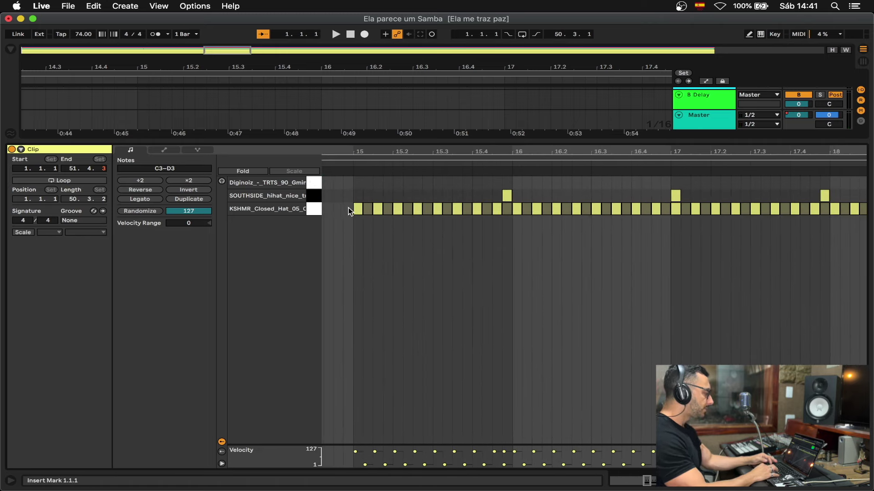
{"action": "left_click_drag", "start_coordinate": [348, 208], "coordinate": [669, 230]}
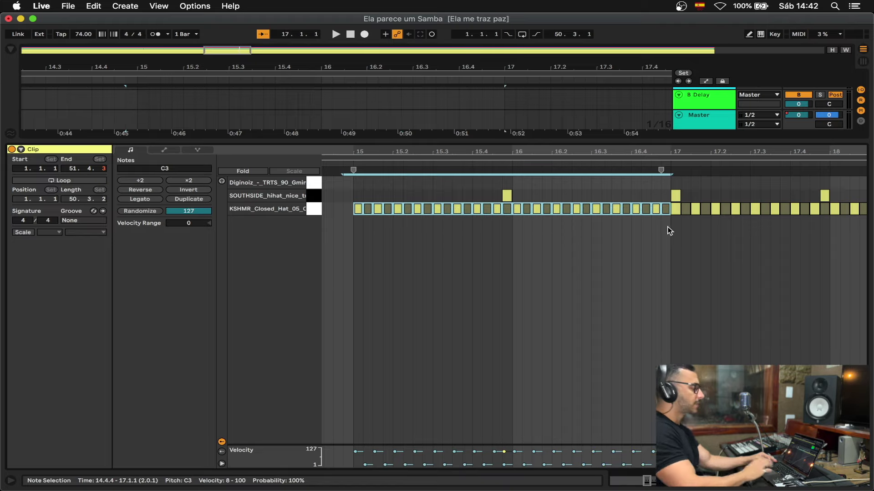
{"action": "key", "text": "Delete"}
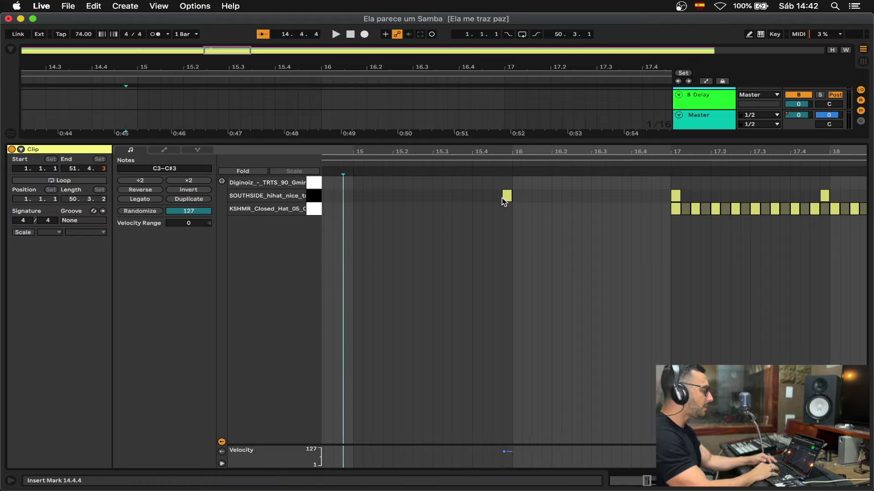
{"action": "left_click", "coordinate": [427, 165]}
{"action": "scroll", "coordinate": [656, 206], "scroll_direction": "right", "scroll_amount": 2}
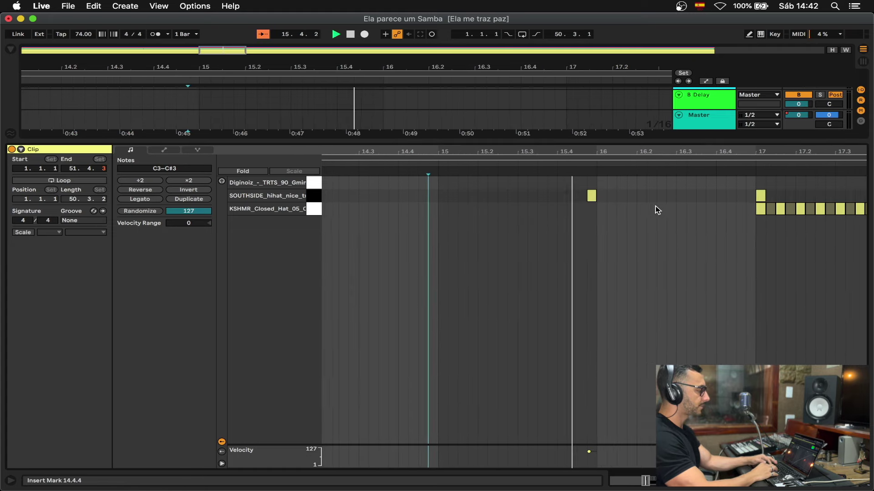
Step: Lengthen the SOUTHSIDE hi-hat note before bar 16 so it ends at 16.3.1, and play it
{"action": "scroll", "coordinate": [655, 206], "scroll_direction": "up", "scroll_amount": 5}
{"action": "scroll", "coordinate": [482, 227], "scroll_direction": "left", "scroll_amount": 1}
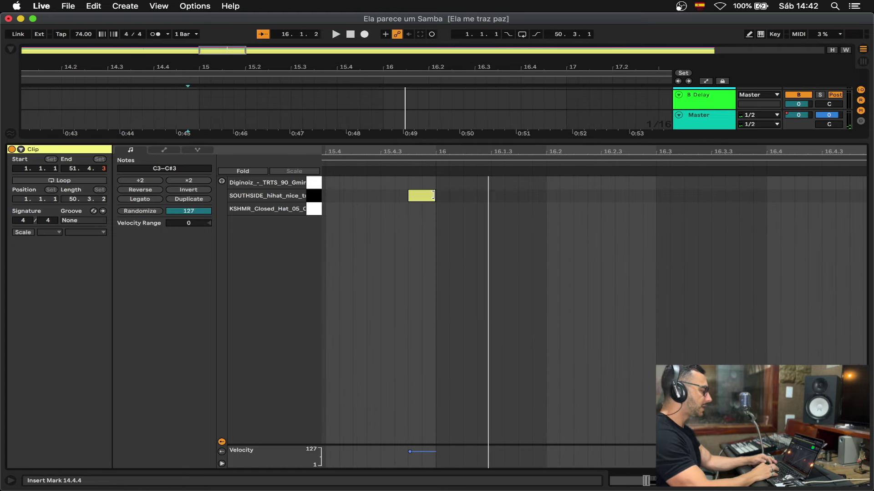
{"action": "left_click_drag", "start_coordinate": [433, 195], "coordinate": [650, 204]}
{"action": "left_click", "coordinate": [387, 165]}
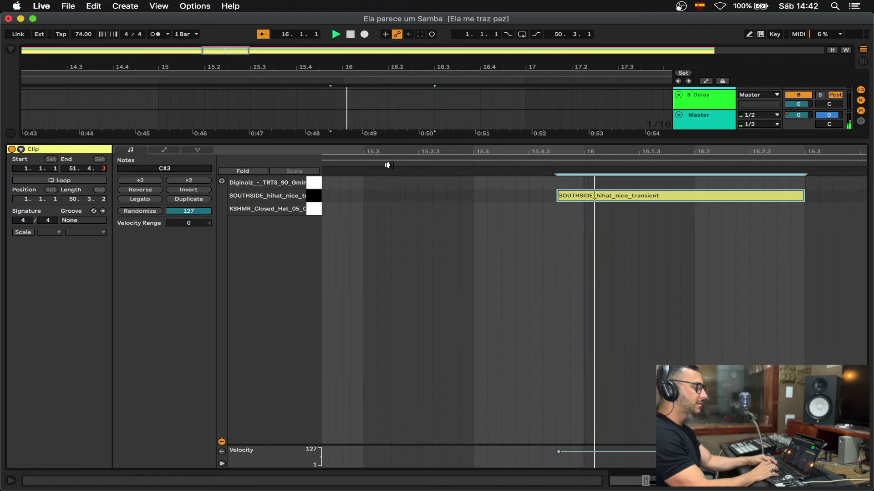
{"action": "key", "text": "space"}
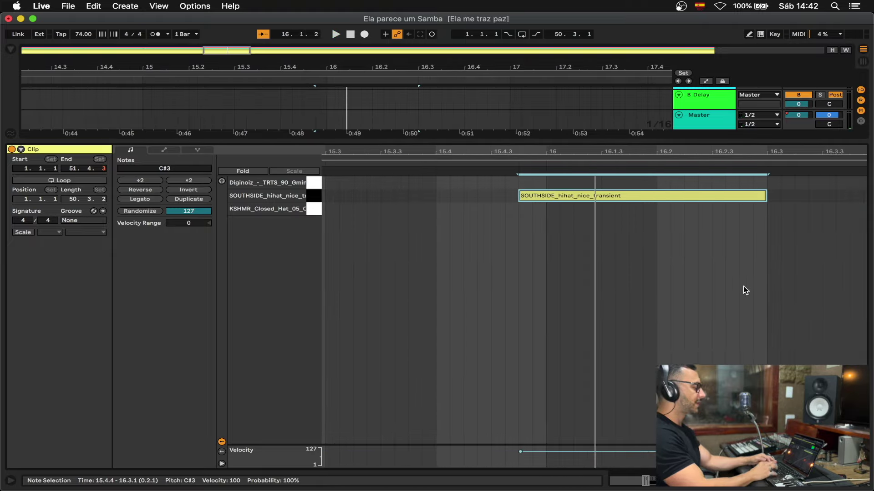
{"action": "left_click", "coordinate": [511, 162]}
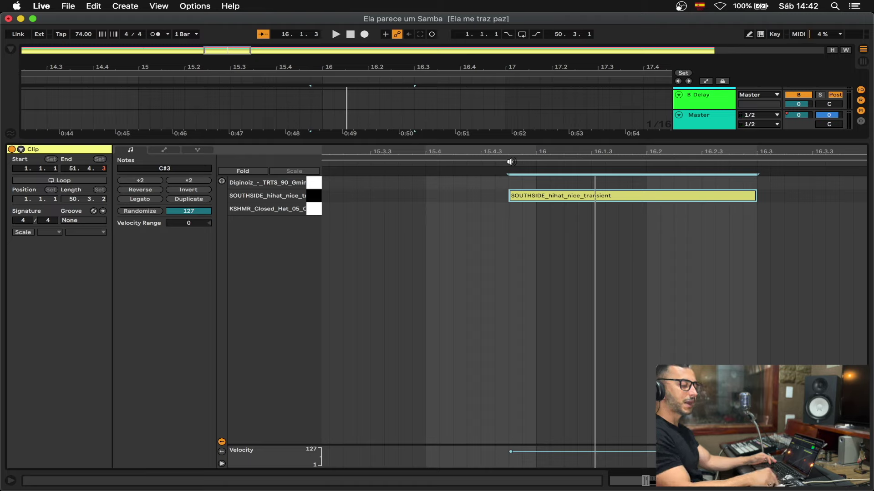
Step: Undo the hi-hat note lengthening and the deletion of the closed-hat notes
{"action": "key", "text": "super+z"}
{"action": "key", "text": "super+z"}
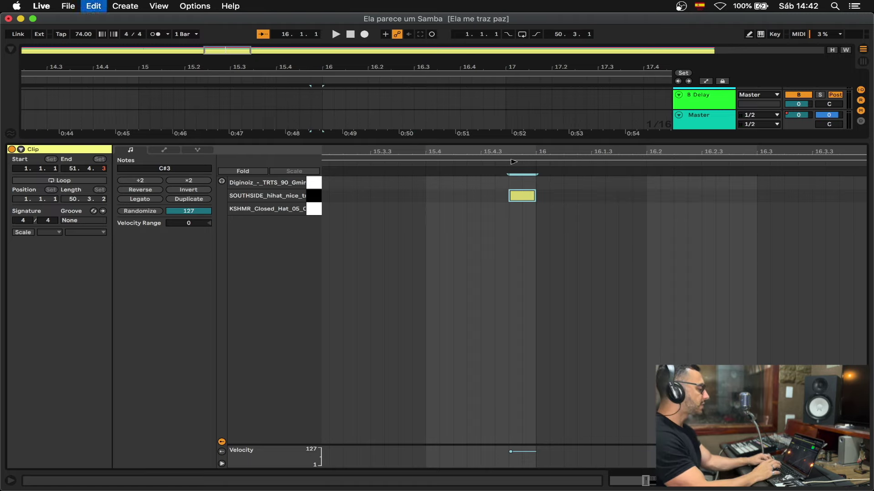
{"action": "left_click", "coordinate": [482, 239]}
Step: Hide the note editor and play the soloed Drum Rack track from bar 15.1.1
{"action": "left_click", "coordinate": [864, 481]}
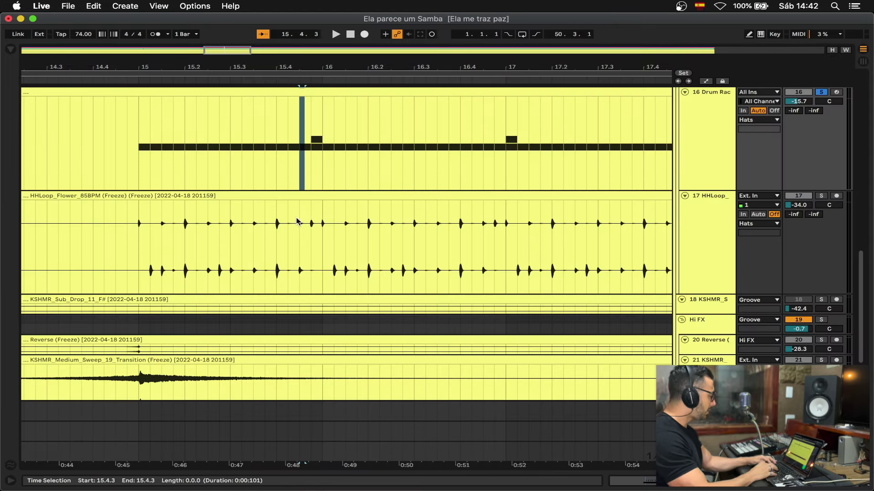
{"action": "left_click", "coordinate": [138, 136]}
{"action": "key", "text": "space"}
{"action": "scroll", "coordinate": [452, 158], "scroll_direction": "up", "scroll_amount": 2}
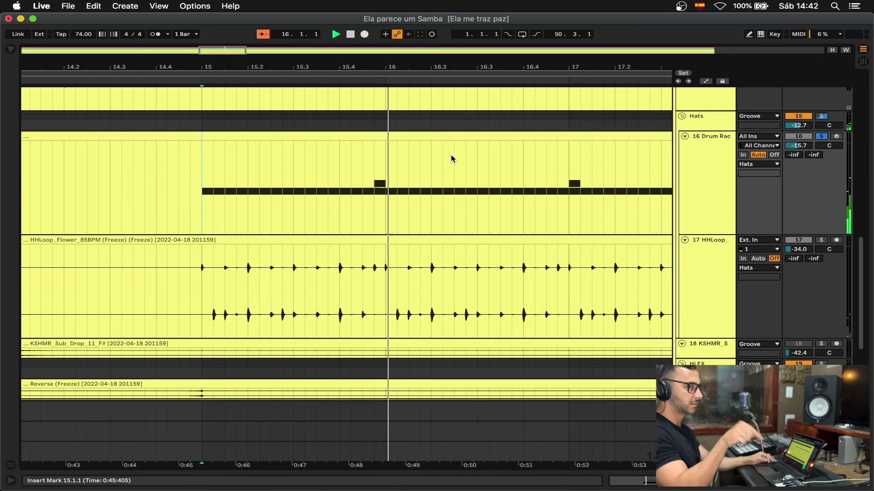
{"action": "scroll", "coordinate": [453, 157], "scroll_direction": "down", "scroll_amount": 3}
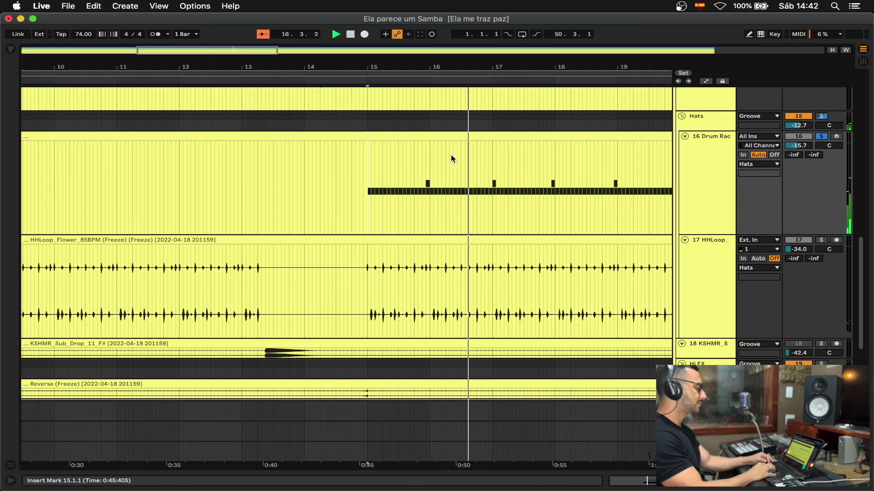
Step: Stop playback, show the Drum Rack's devices, and compare the devices and panning of its three hi-hat chains
{"action": "left_click", "coordinate": [710, 178]}
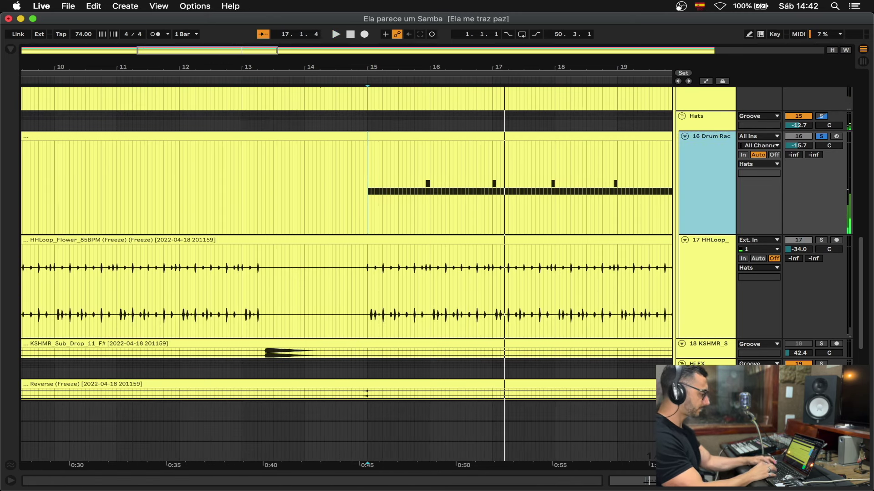
{"action": "left_click", "coordinate": [820, 487]}
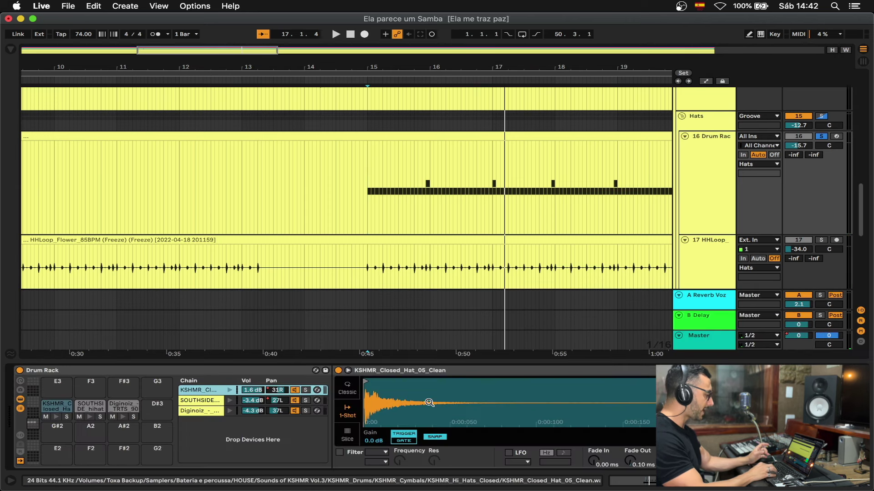
{"action": "left_click", "coordinate": [201, 401]}
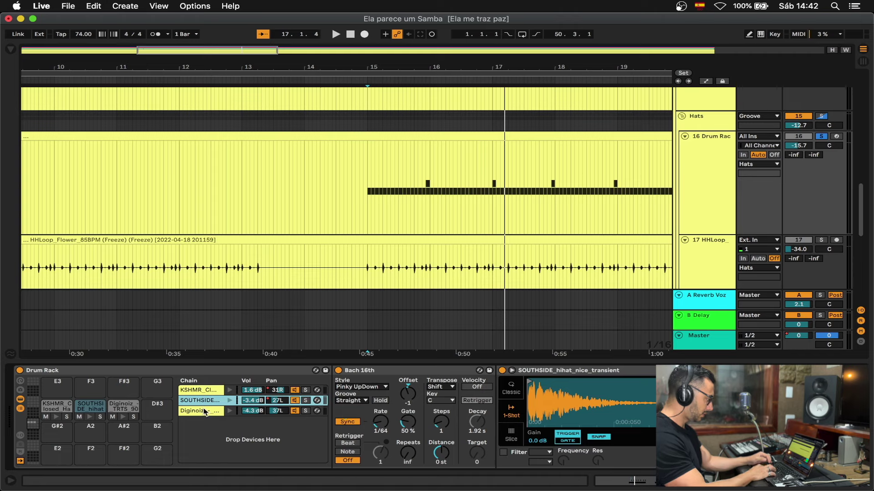
{"action": "left_click", "coordinate": [204, 412]}
{"action": "left_click", "coordinate": [212, 390]}
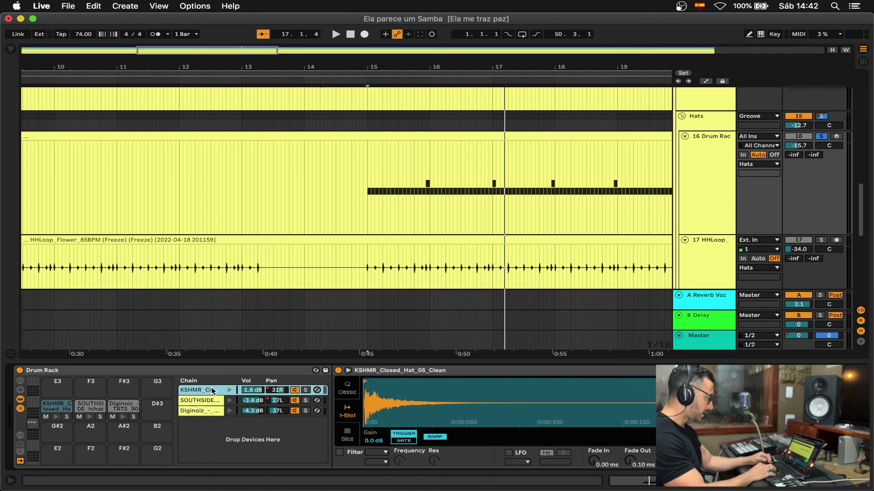
{"action": "left_click", "coordinate": [277, 403]}
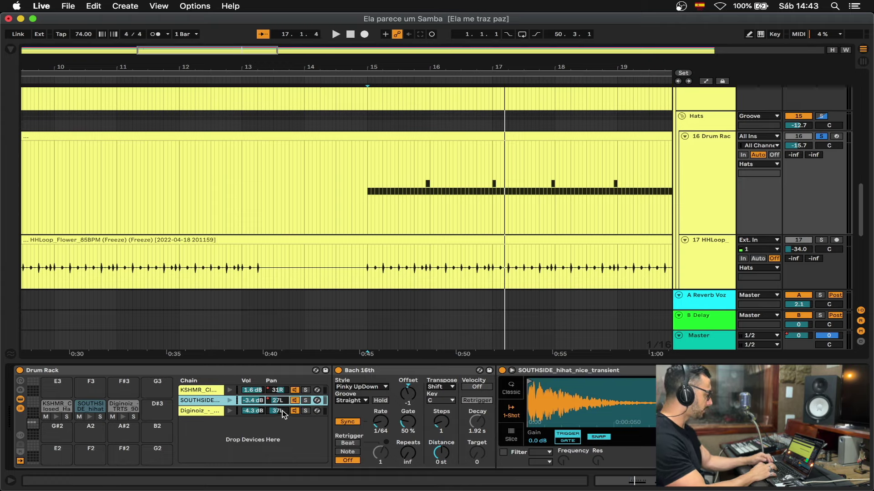
Step: Listen to the Hats group and the whole Groove group from just before bar 15, and hide the device view
{"action": "key", "text": "space"}
{"action": "key", "text": "minus"}
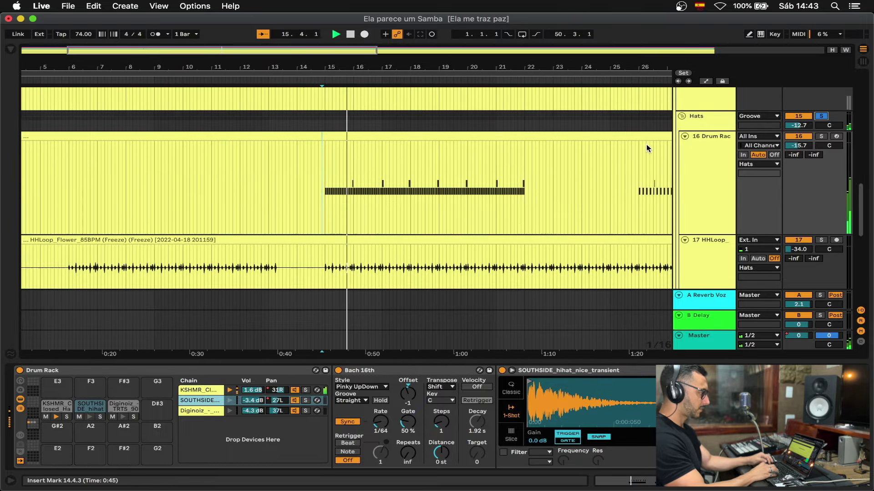
{"action": "scroll", "coordinate": [552, 160], "scroll_direction": "up", "scroll_amount": 8}
{"action": "scroll", "coordinate": [552, 160], "scroll_direction": "up", "scroll_amount": 10}
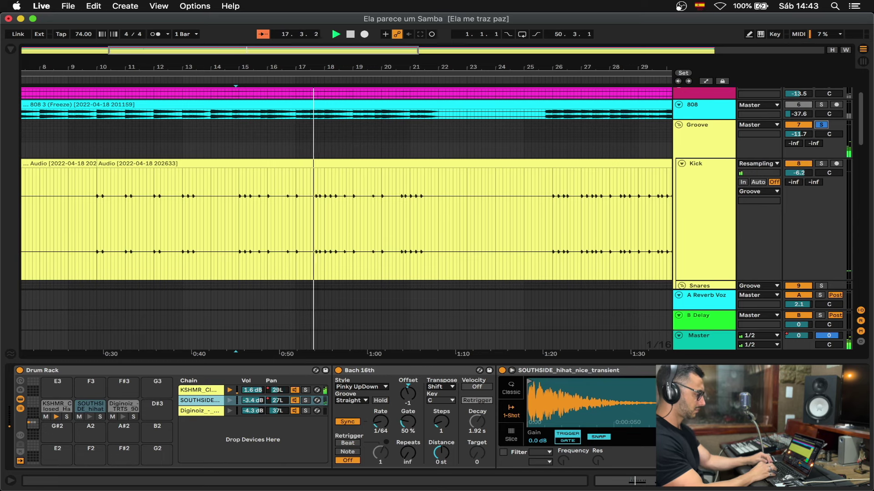
{"action": "left_click", "coordinate": [863, 481]}
{"action": "scroll", "coordinate": [427, 368], "scroll_direction": "down", "scroll_amount": 1}
{"action": "scroll", "coordinate": [427, 367], "scroll_direction": "right", "scroll_amount": 2}
{"action": "scroll", "coordinate": [427, 366], "scroll_direction": "up", "scroll_amount": 1}
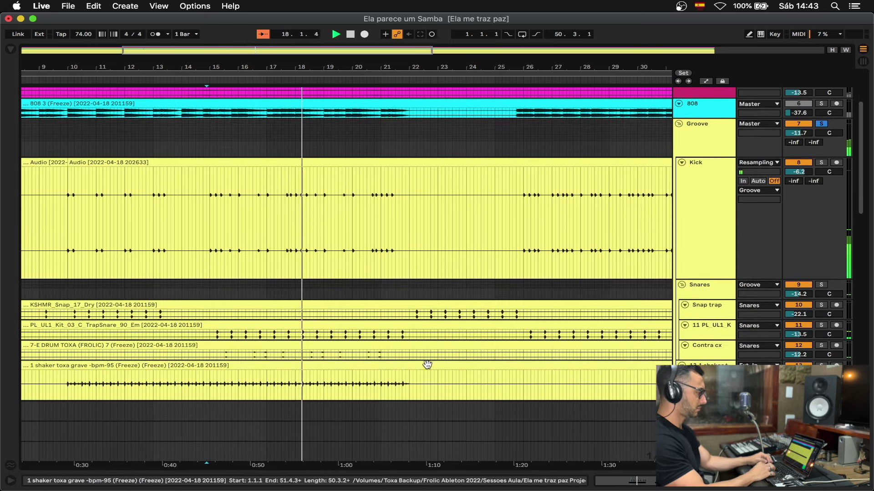
Step: Solo the Kick track and listen to its pattern from the middle of bar 17
{"action": "left_click", "coordinate": [822, 164]}
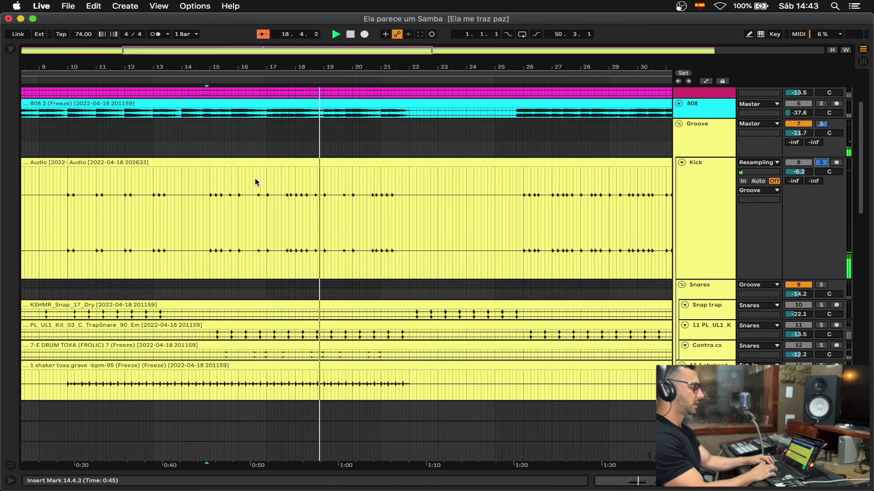
{"action": "scroll", "coordinate": [341, 201], "scroll_direction": "up", "scroll_amount": 3}
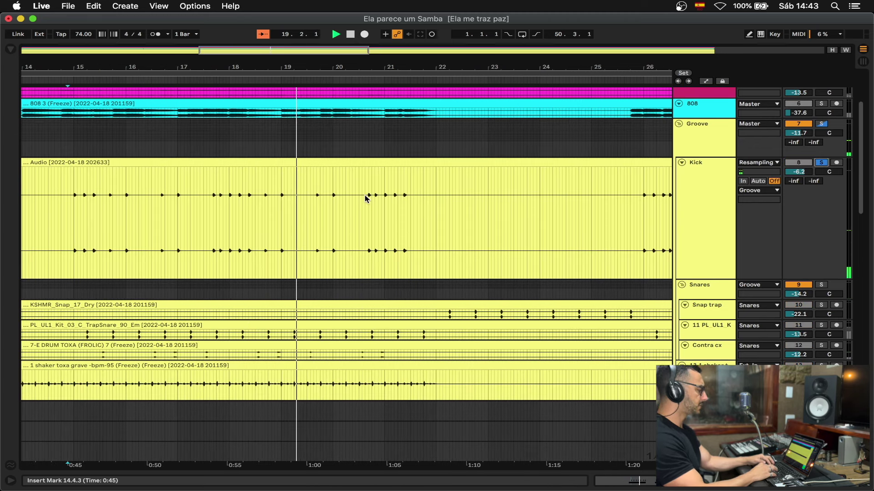
{"action": "left_click", "coordinate": [208, 184]}
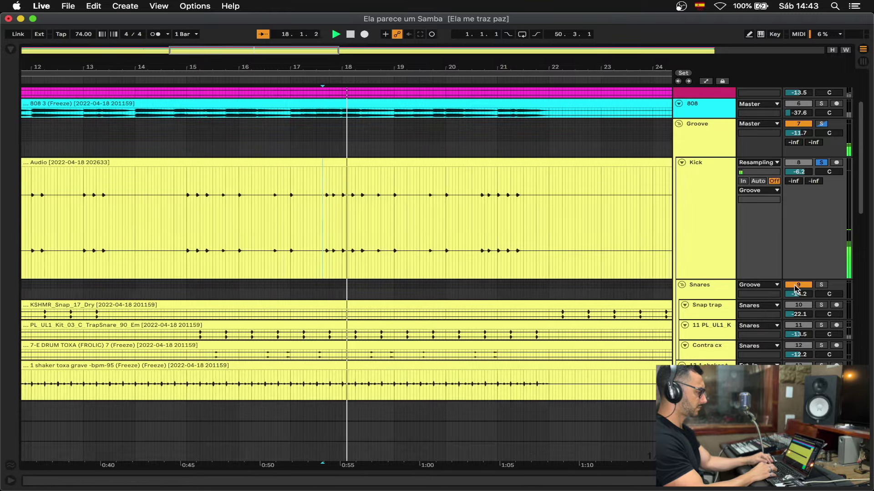
Step: Add the Snares group to the solo, then isolate and enlarge the PL_UL1 trap snare and play it from bar 18
{"action": "left_click", "coordinate": [821, 286]}
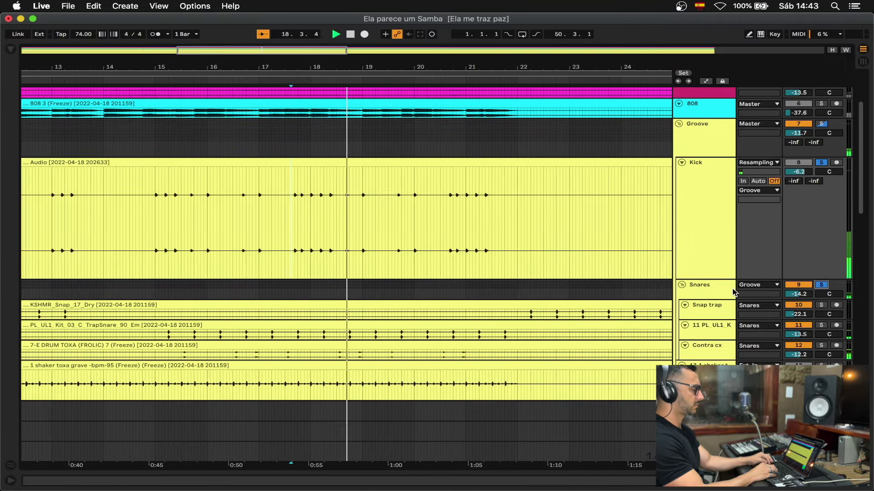
{"action": "scroll", "coordinate": [445, 313], "scroll_direction": "up", "scroll_amount": 3}
{"action": "scroll", "coordinate": [444, 310], "scroll_direction": "down", "scroll_amount": 3}
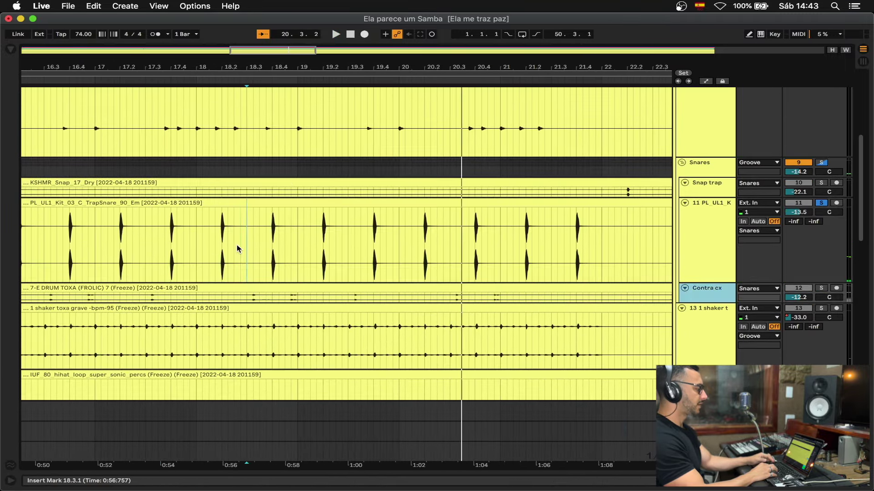
{"action": "left_click", "coordinate": [238, 249]}
{"action": "key", "text": "space"}
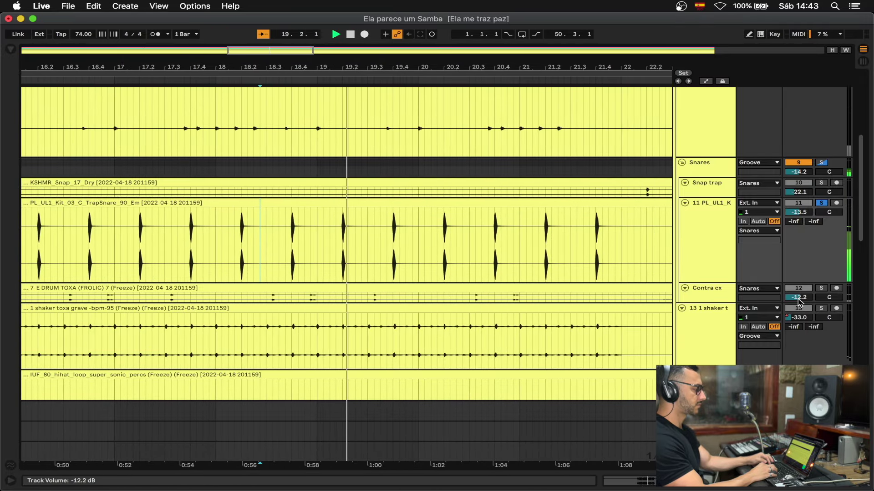
Step: Enlarge the Contra cx track, play it soloed from bar 18, and add the PL_UL1 trap snare to the solo
{"action": "left_click_drag", "start_coordinate": [702, 303], "coordinate": [701, 377]}
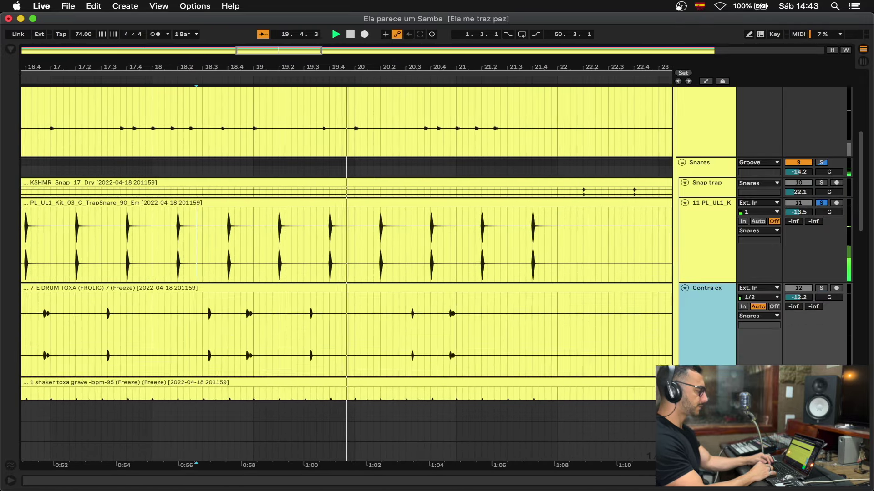
{"action": "key", "text": "space"}
{"action": "left_click", "coordinate": [145, 322]}
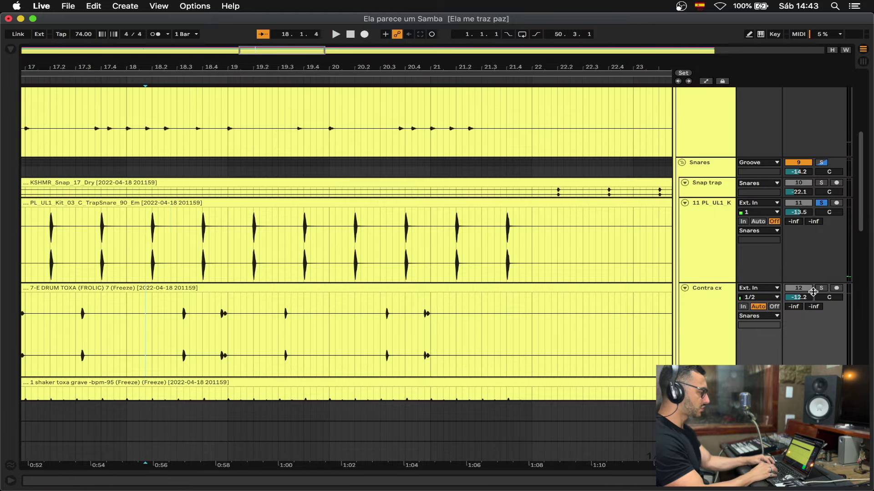
{"action": "left_click", "coordinate": [821, 289]}
{"action": "key", "text": "space"}
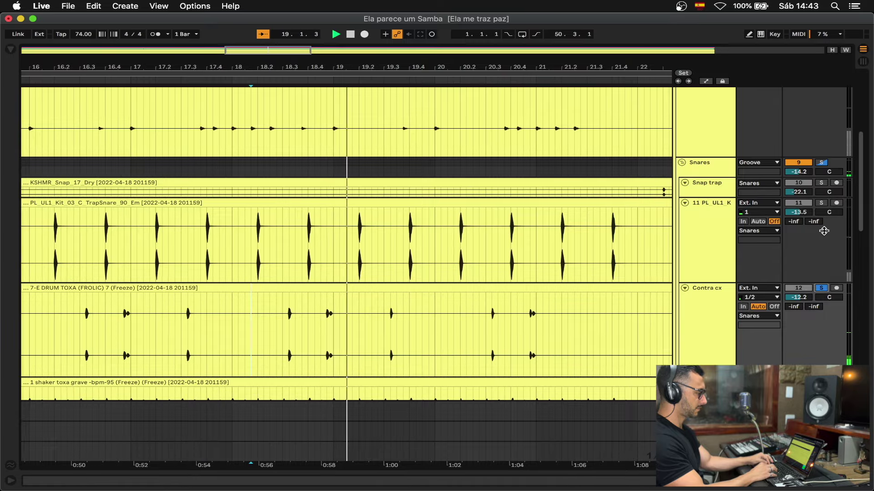
{"action": "left_click", "coordinate": [822, 203], "text": "super"}
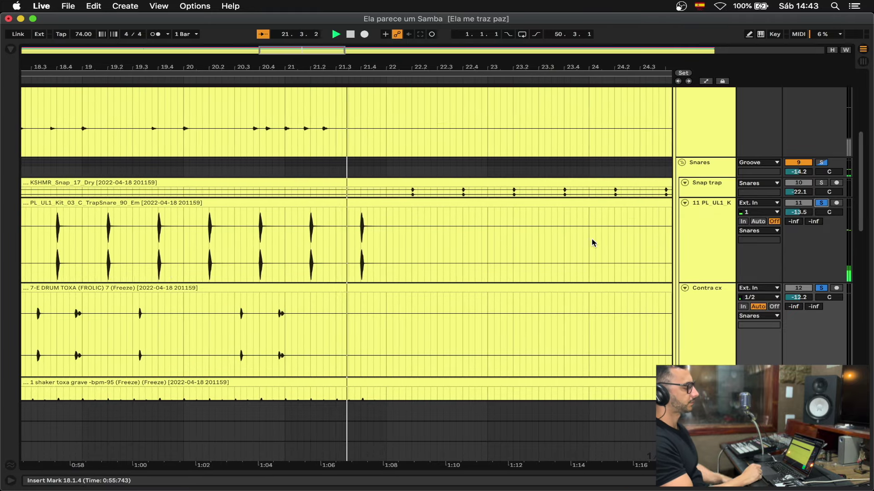
Step: Add Snap trap and Kick to the soloed snares and play from 20.3.3 into the snaps around bar 22
{"action": "left_click", "coordinate": [821, 182]}
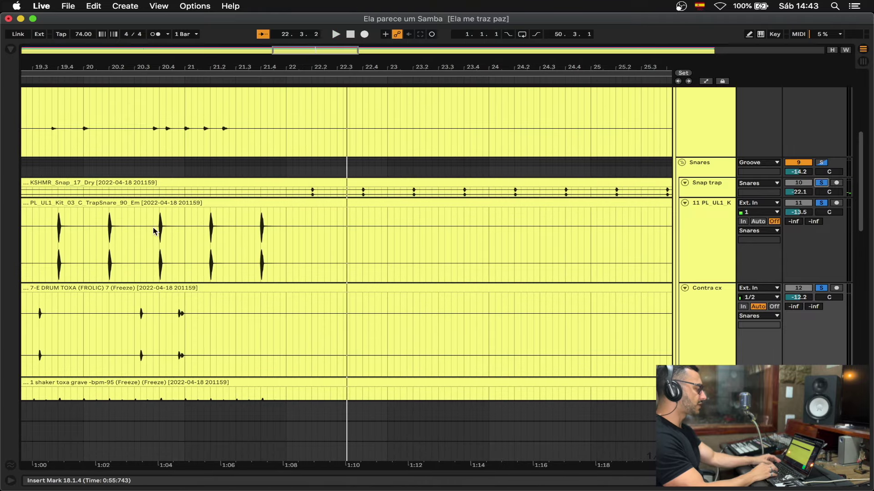
{"action": "key", "text": "space"}
{"action": "scroll", "coordinate": [765, 131], "scroll_direction": "up", "scroll_amount": 2}
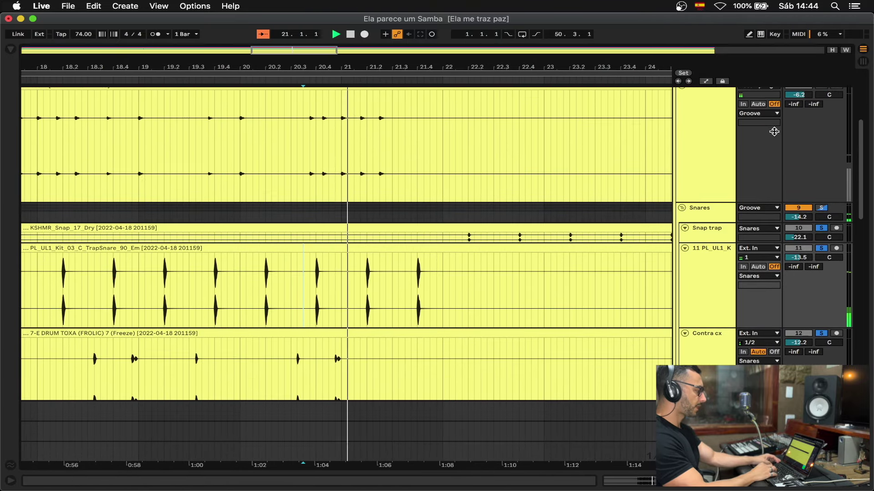
{"action": "scroll", "coordinate": [774, 132], "scroll_direction": "up", "scroll_amount": 2}
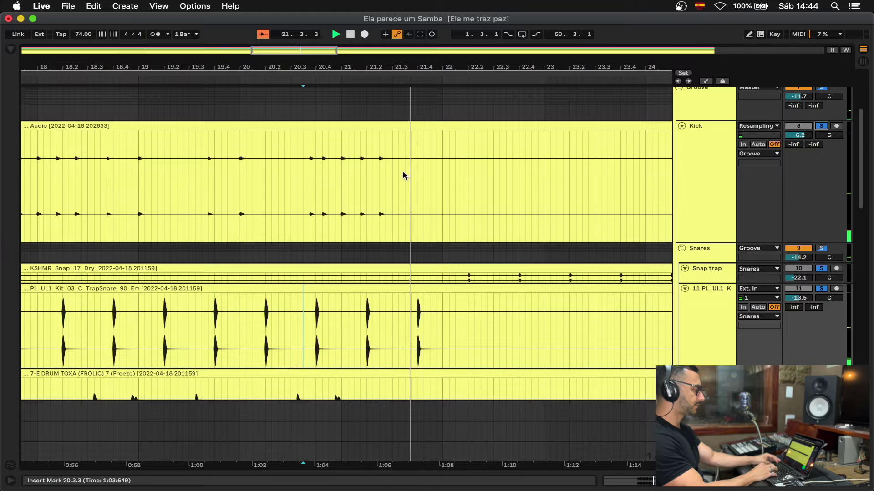
{"action": "scroll", "coordinate": [404, 176], "scroll_direction": "down", "scroll_amount": 3}
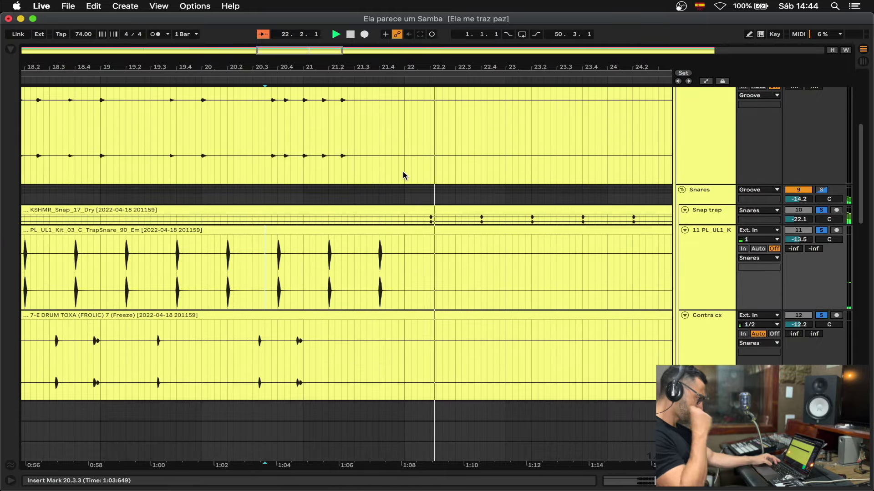
{"action": "scroll", "coordinate": [403, 171], "scroll_direction": "right", "scroll_amount": 6}
{"action": "scroll", "coordinate": [403, 172], "scroll_direction": "down", "scroll_amount": 4}
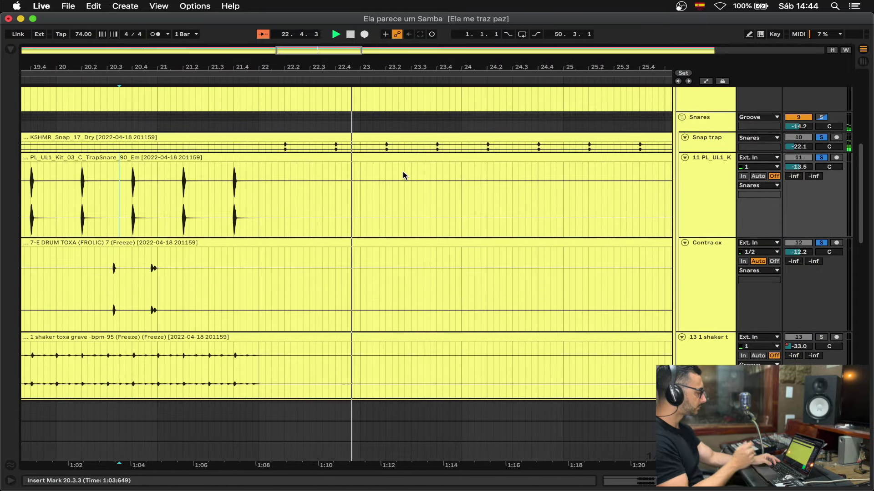
Step: Add the IUF_80_hihat loop track to the solo and play the groove from 19.2.3
{"action": "scroll", "coordinate": [403, 172], "scroll_direction": "down", "scroll_amount": 3}
{"action": "scroll", "coordinate": [402, 175], "scroll_direction": "down", "scroll_amount": 8}
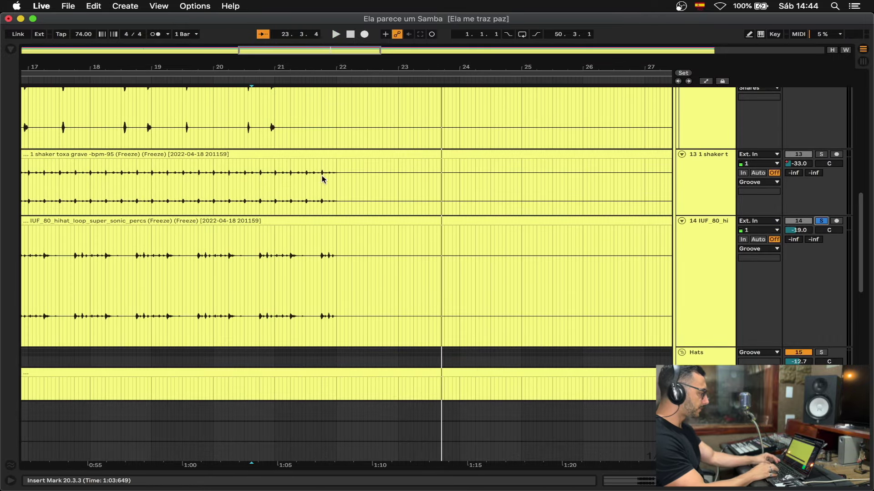
{"action": "left_click", "coordinate": [174, 181]}
{"action": "key", "text": "space"}
{"action": "scroll", "coordinate": [509, 220], "scroll_direction": "down", "scroll_amount": 3}
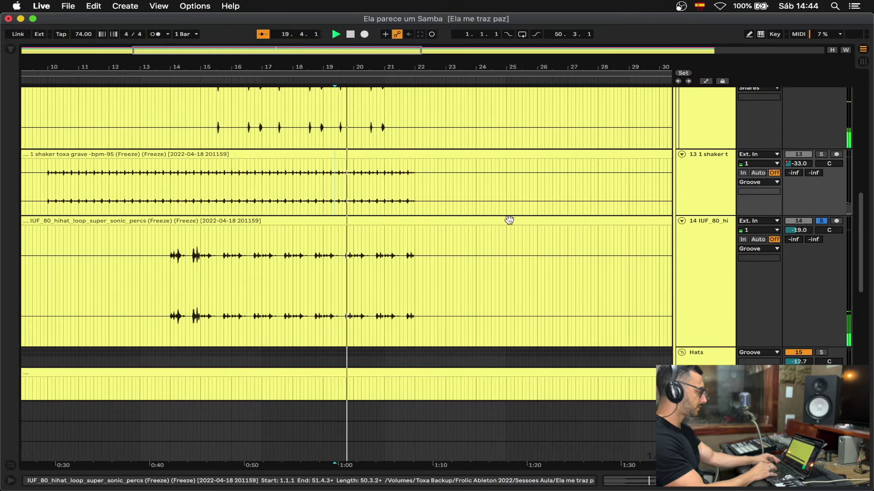
{"action": "scroll", "coordinate": [791, 188], "scroll_direction": "up", "scroll_amount": 1}
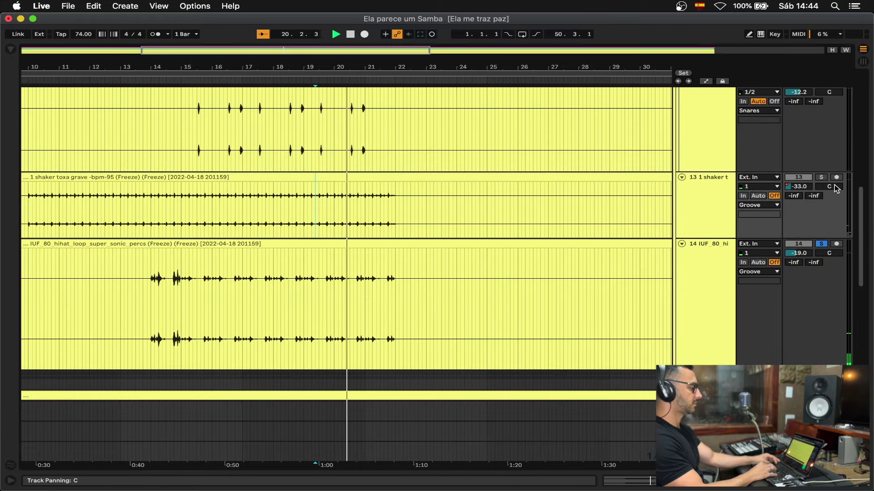
Step: Add the shaker toxa grave track to the solo and play from 15.4.1
{"action": "scroll", "coordinate": [836, 189], "scroll_direction": "up", "scroll_amount": 1}
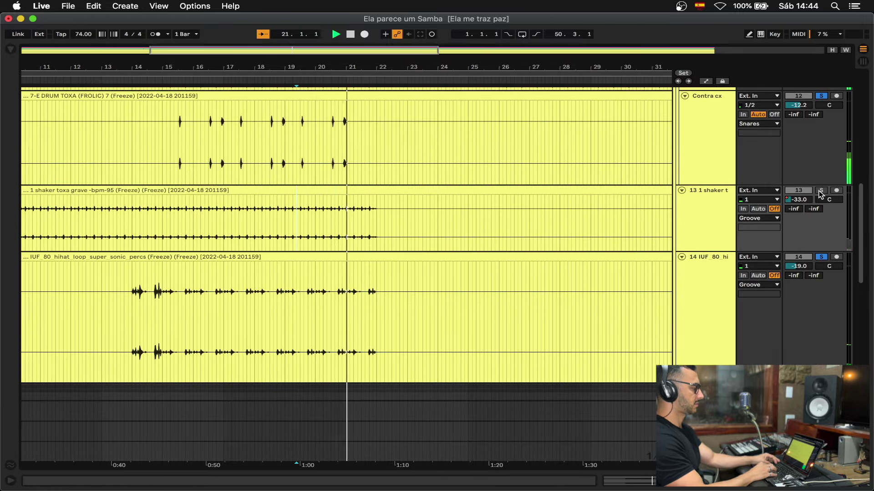
{"action": "left_click", "coordinate": [820, 191]}
{"action": "scroll", "coordinate": [475, 239], "scroll_direction": "down", "scroll_amount": 3}
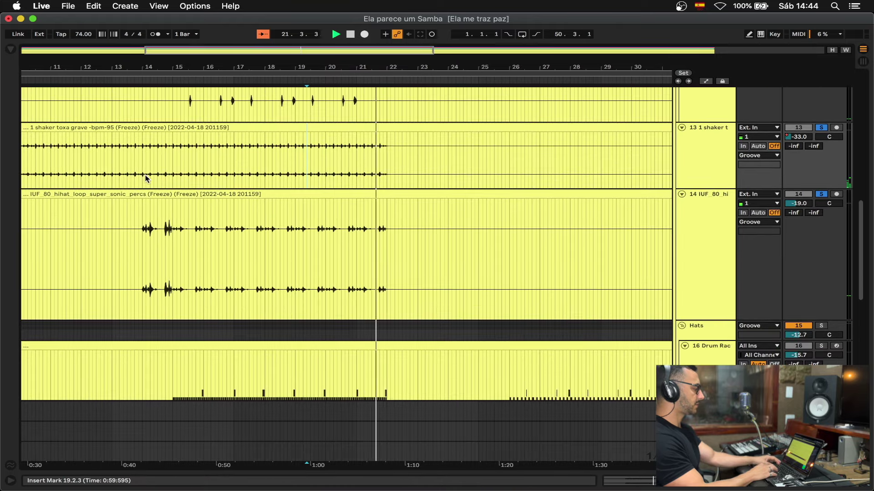
{"action": "left_click", "coordinate": [149, 160]}
{"action": "left_click", "coordinate": [196, 154]}
{"action": "key", "text": "space"}
{"action": "key", "text": "space"}
{"action": "scroll", "coordinate": [595, 250], "scroll_direction": "down", "scroll_amount": 1}
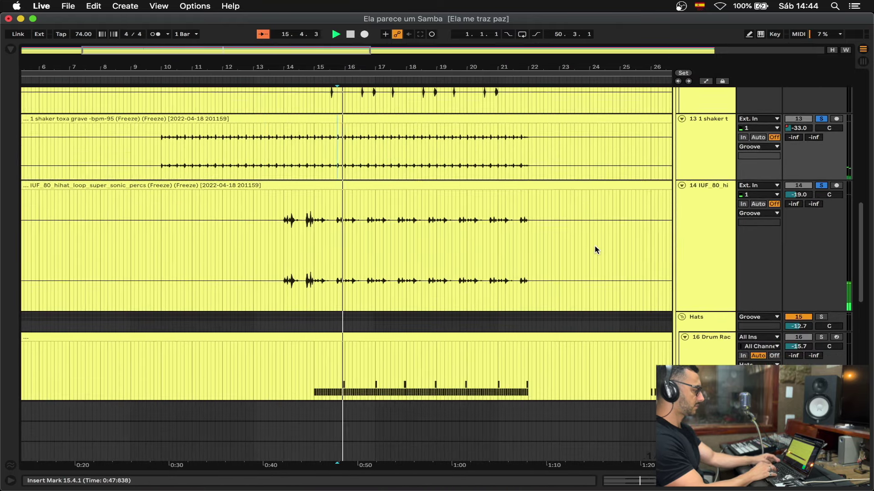
Step: Add the Hats group to the soloed drums and inspect its Drum Rack and HHLoop_Flower tracks during playback
{"action": "scroll", "coordinate": [596, 249], "scroll_direction": "down", "scroll_amount": 4}
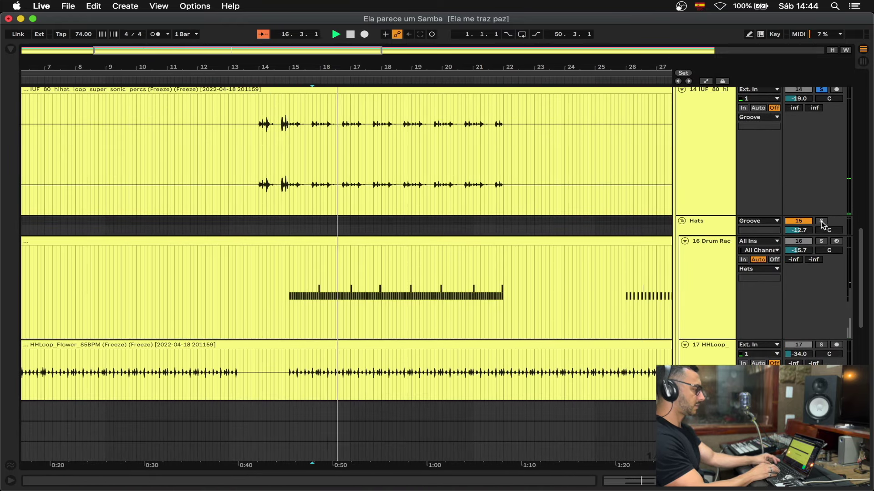
{"action": "scroll", "coordinate": [373, 248], "scroll_direction": "down", "scroll_amount": 5}
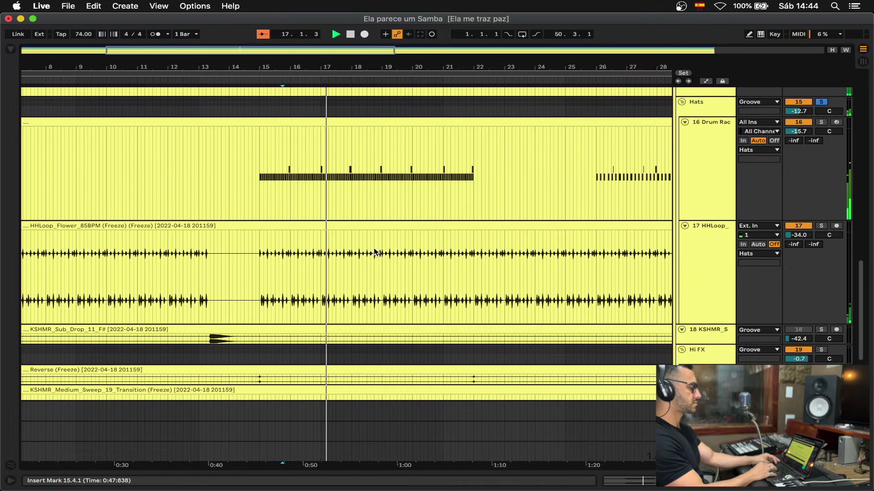
{"action": "scroll", "coordinate": [374, 251], "scroll_direction": "down", "scroll_amount": 3}
Step: Solo the Groove group as a whole in place of the individually soloed drum tracks
{"action": "scroll", "coordinate": [374, 251], "scroll_direction": "up", "scroll_amount": 12}
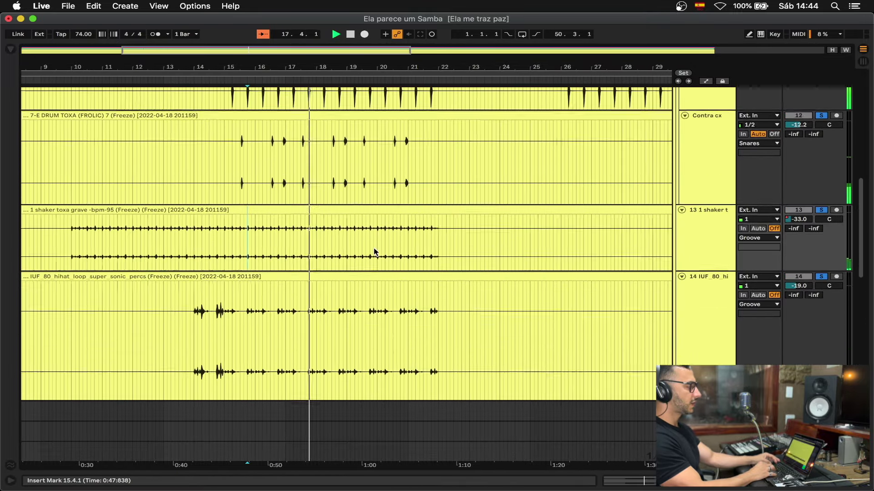
{"action": "scroll", "coordinate": [374, 250], "scroll_direction": "up", "scroll_amount": 8}
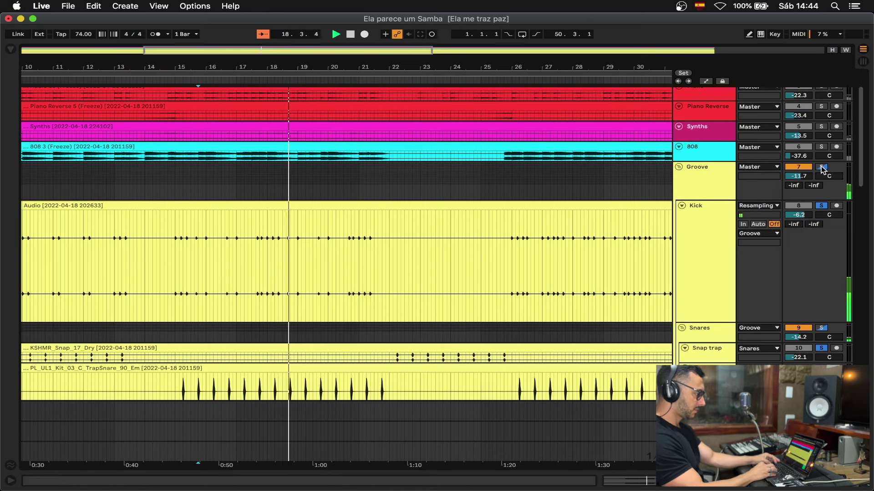
{"action": "left_click", "coordinate": [822, 168]}
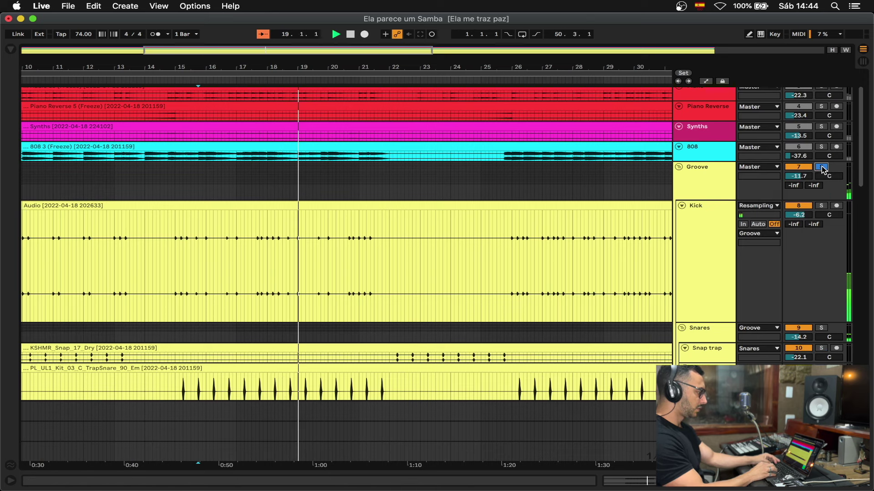
{"action": "scroll", "coordinate": [399, 266], "scroll_direction": "down", "scroll_amount": 4}
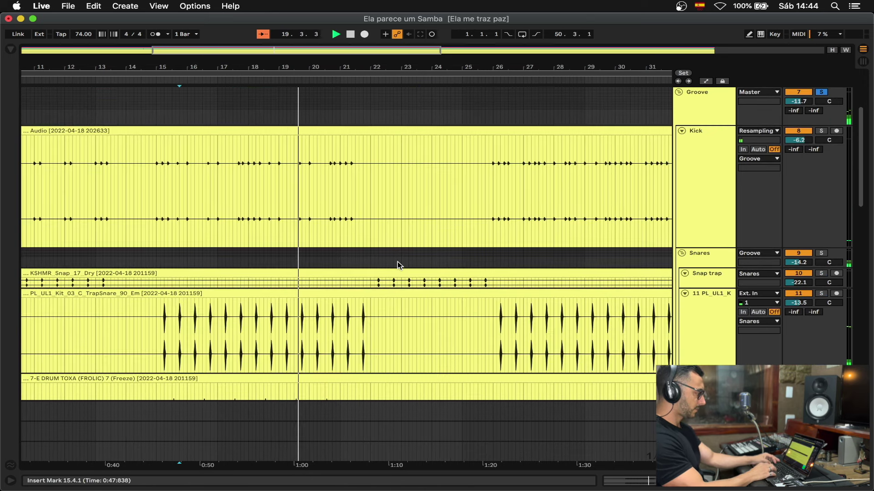
{"action": "scroll", "coordinate": [398, 262], "scroll_direction": "up", "scroll_amount": 4}
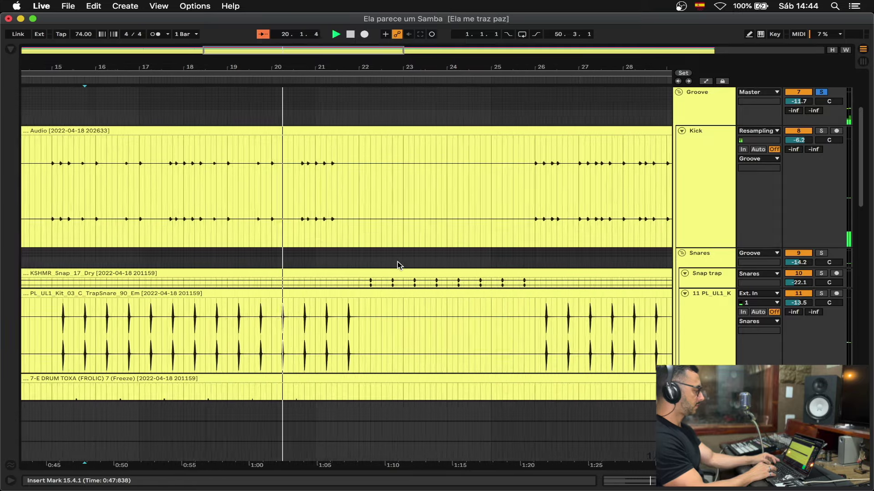
Step: Follow the soloed Groove from bar 20 through the snaps and hats to the sweep and tambourine transitions at bar 26
{"action": "scroll", "coordinate": [397, 261], "scroll_direction": "right", "scroll_amount": 4}
{"action": "scroll", "coordinate": [397, 262], "scroll_direction": "right", "scroll_amount": 2}
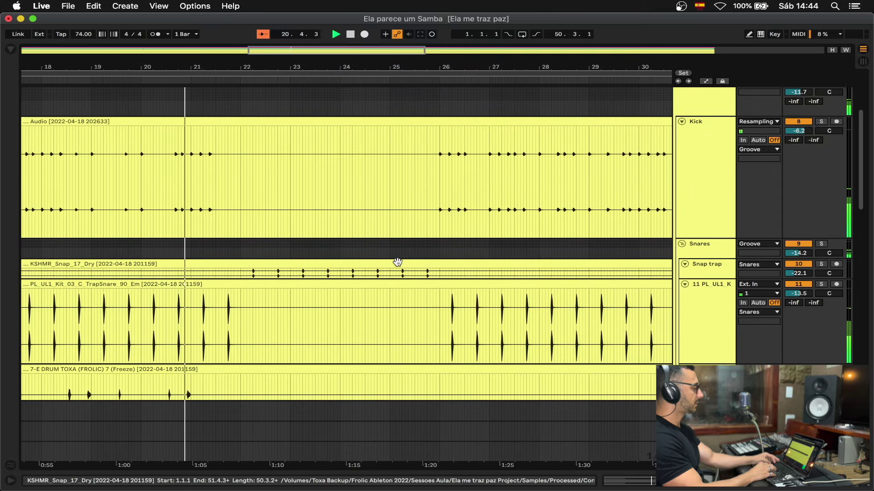
{"action": "scroll", "coordinate": [397, 262], "scroll_direction": "down", "scroll_amount": 3}
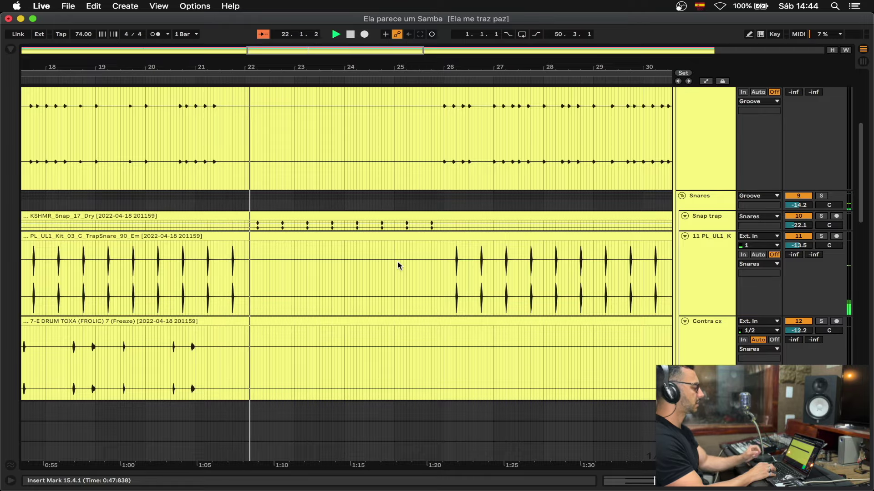
{"action": "scroll", "coordinate": [231, 266], "scroll_direction": "down", "scroll_amount": 15}
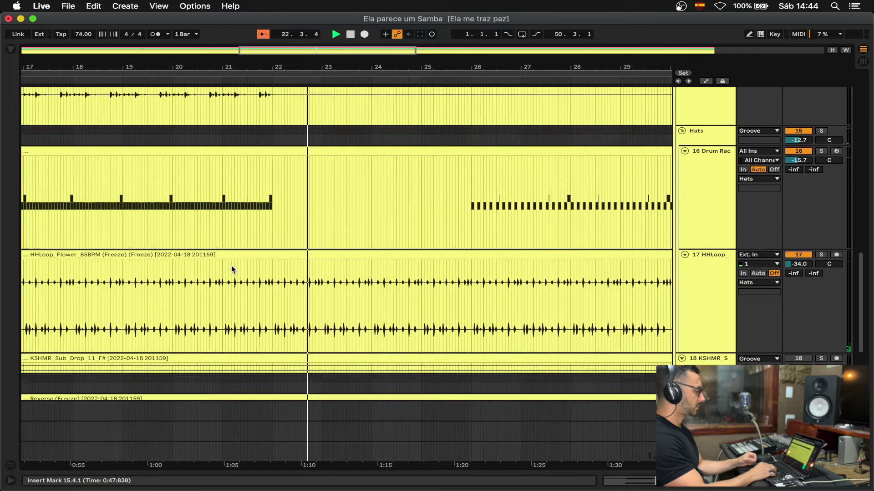
{"action": "scroll", "coordinate": [231, 266], "scroll_direction": "down", "scroll_amount": 3}
{"action": "scroll", "coordinate": [288, 205], "scroll_direction": "up", "scroll_amount": 5}
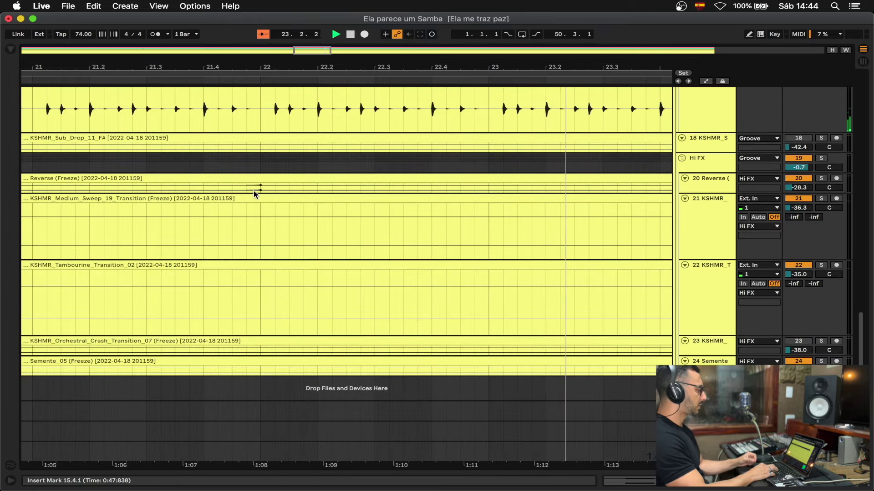
{"action": "scroll", "coordinate": [241, 226], "scroll_direction": "down", "scroll_amount": 3}
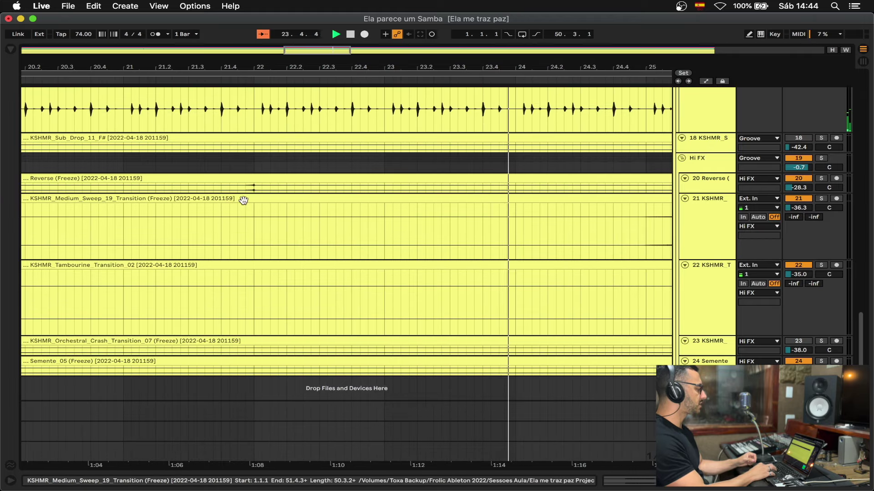
{"action": "scroll", "coordinate": [342, 246], "scroll_direction": "up", "scroll_amount": 3}
{"action": "scroll", "coordinate": [342, 246], "scroll_direction": "right", "scroll_amount": 10}
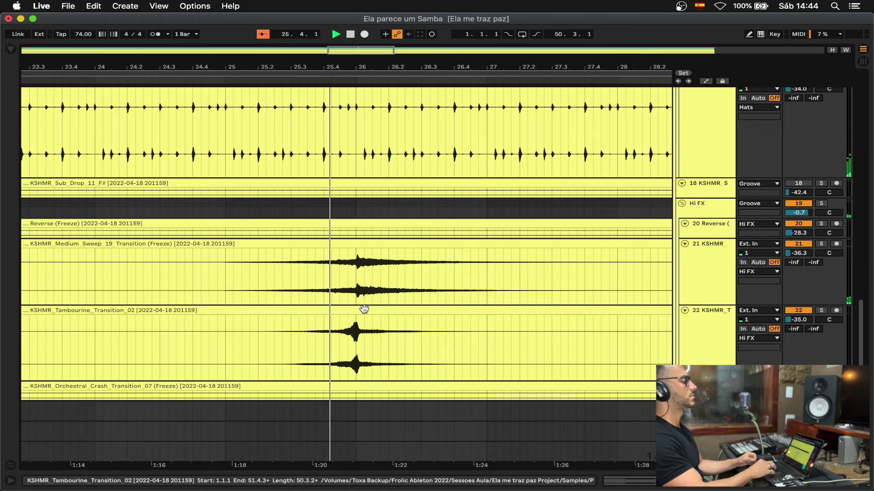
{"action": "scroll", "coordinate": [500, 312], "scroll_direction": "down", "scroll_amount": 4}
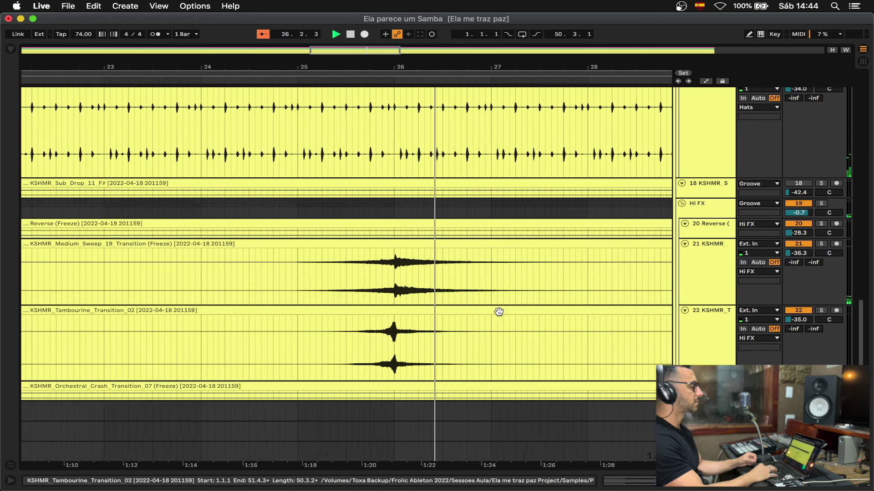
Step: Examine how the hats, trap snare and kick patterns are arranged from bar 26 to bar 34
{"action": "scroll", "coordinate": [499, 314], "scroll_direction": "right", "scroll_amount": 4}
{"action": "scroll", "coordinate": [498, 314], "scroll_direction": "up", "scroll_amount": 3}
{"action": "scroll", "coordinate": [499, 312], "scroll_direction": "up", "scroll_amount": 8}
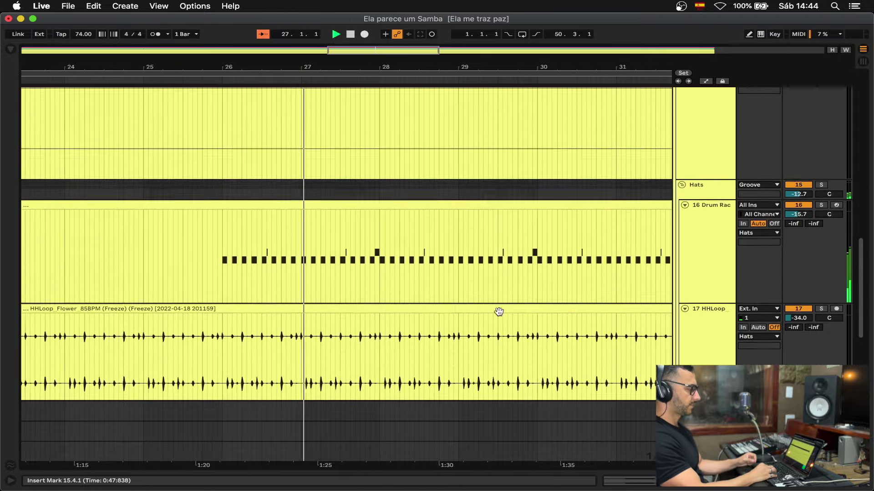
{"action": "scroll", "coordinate": [499, 312], "scroll_direction": "up", "scroll_amount": 8}
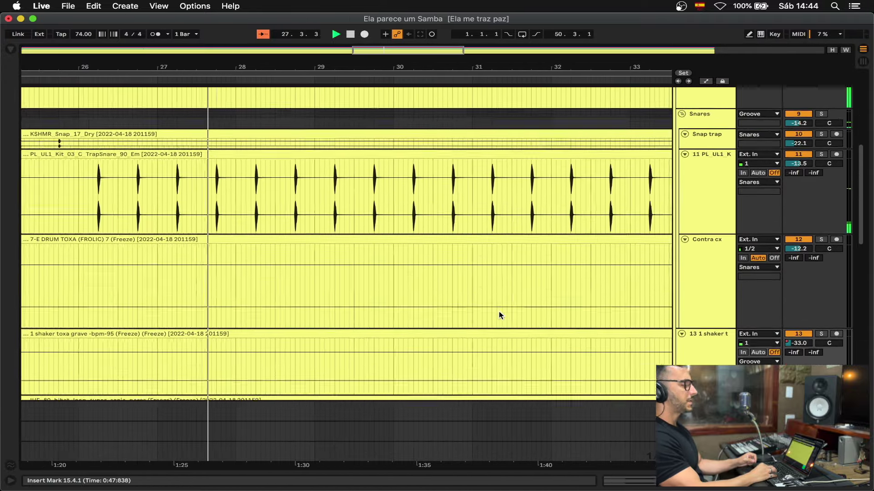
{"action": "scroll", "coordinate": [499, 313], "scroll_direction": "up", "scroll_amount": 4}
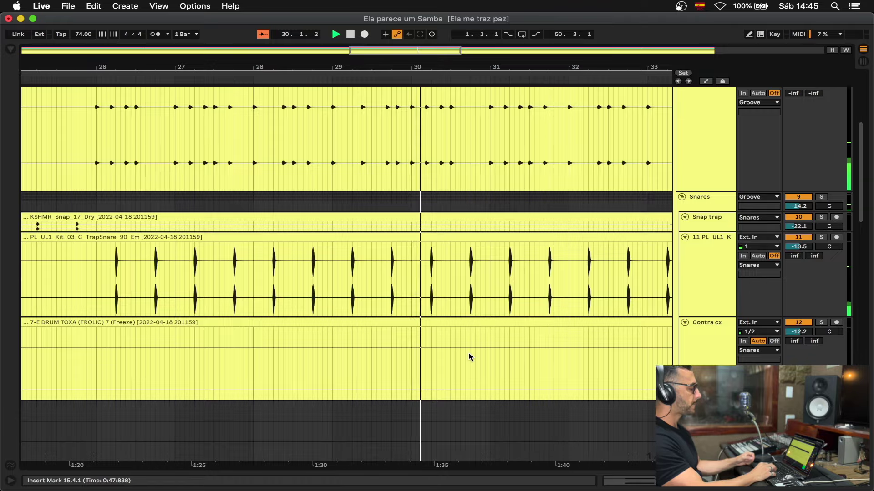
{"action": "scroll", "coordinate": [470, 354], "scroll_direction": "up", "scroll_amount": 10}
{"action": "scroll", "coordinate": [469, 354], "scroll_direction": "down", "scroll_amount": 12}
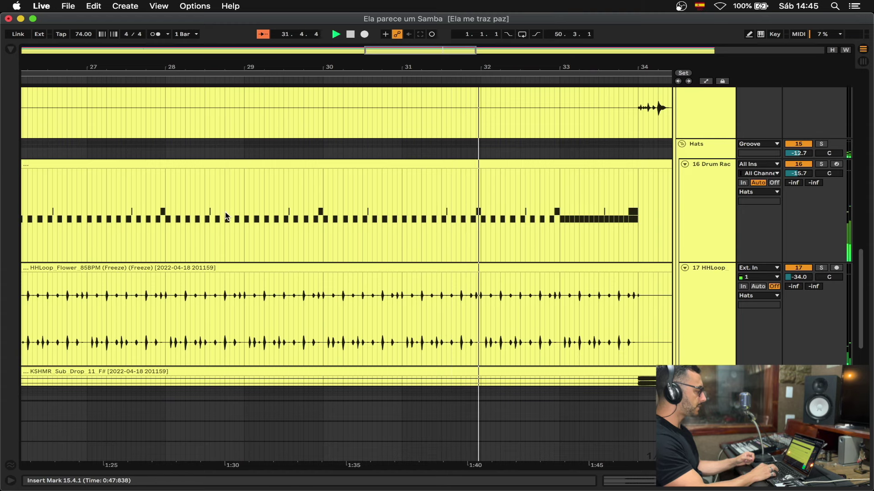
Step: Enlarge the Semente_05 track in the Hi FX group and inspect its waveform leading into bar 34
{"action": "scroll", "coordinate": [538, 250], "scroll_direction": "down", "scroll_amount": 10}
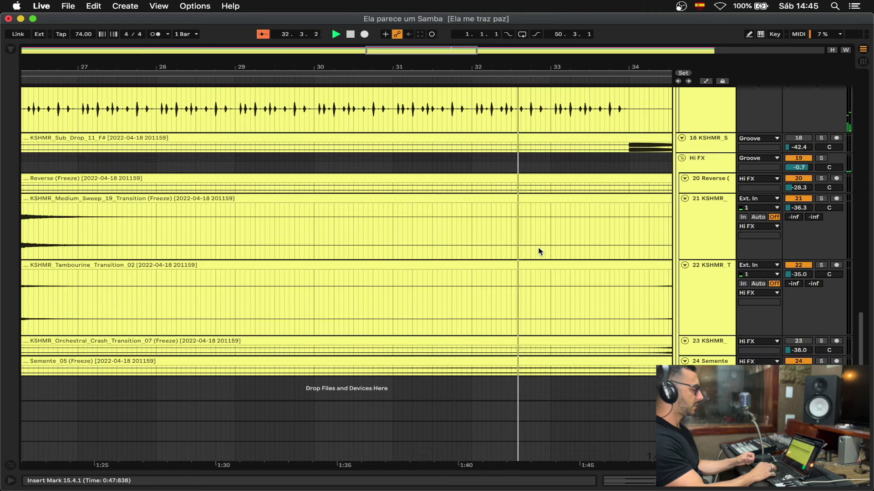
{"action": "scroll", "coordinate": [539, 251], "scroll_direction": "right", "scroll_amount": 5}
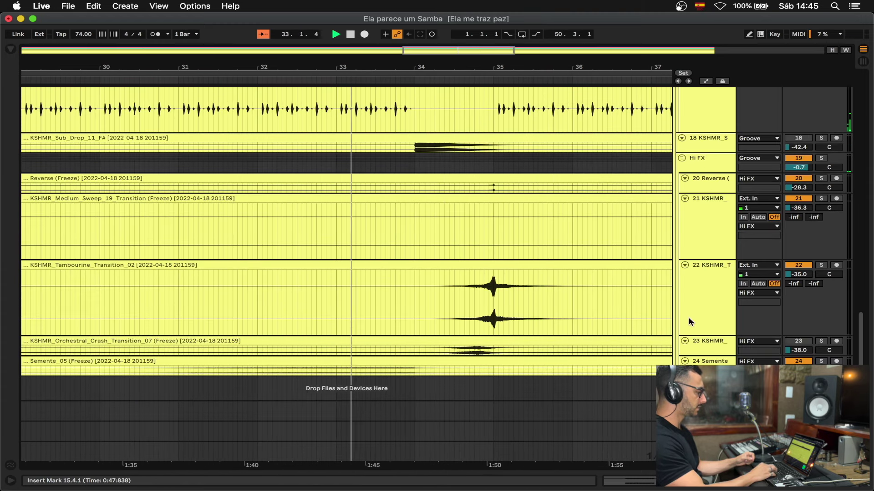
{"action": "left_click_drag", "start_coordinate": [705, 377], "coordinate": [705, 459]}
{"action": "scroll", "coordinate": [384, 392], "scroll_direction": "down", "scroll_amount": 4}
{"action": "scroll", "coordinate": [385, 393], "scroll_direction": "left", "scroll_amount": 1}
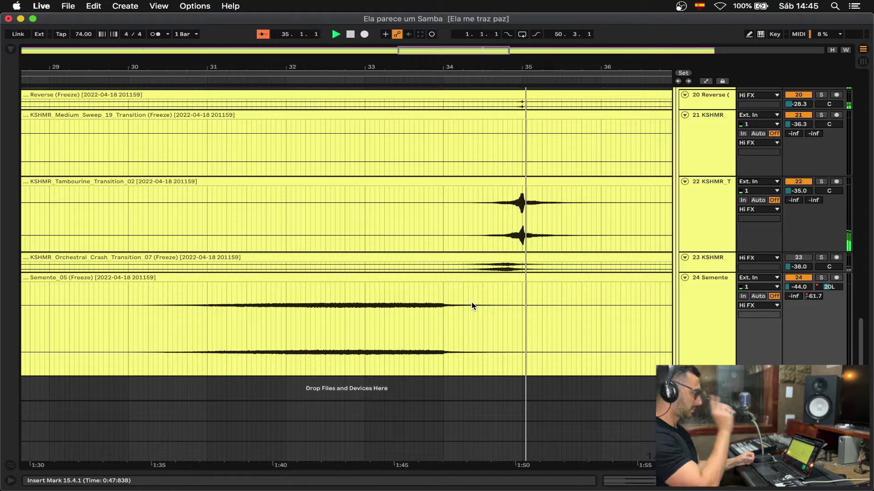
Step: Examine the shaker, hi-hat loop, Drum Rack and HHLoop_Flower parts from bar 34 to their end near bar 49
{"action": "scroll", "coordinate": [531, 191], "scroll_direction": "up", "scroll_amount": 1}
{"action": "scroll", "coordinate": [531, 191], "scroll_direction": "right", "scroll_amount": 1}
{"action": "scroll", "coordinate": [531, 191], "scroll_direction": "up", "scroll_amount": 10}
{"action": "scroll", "coordinate": [531, 191], "scroll_direction": "right", "scroll_amount": 3}
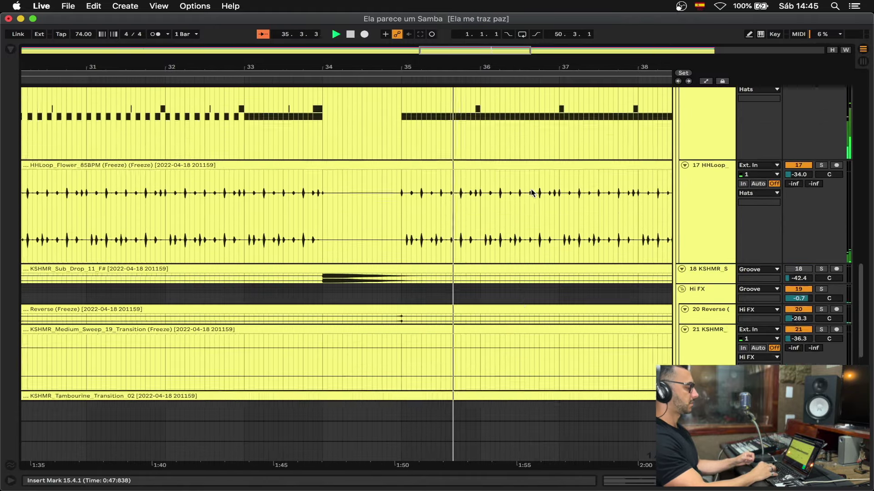
{"action": "scroll", "coordinate": [531, 191], "scroll_direction": "up", "scroll_amount": 8}
{"action": "scroll", "coordinate": [531, 191], "scroll_direction": "right", "scroll_amount": 4}
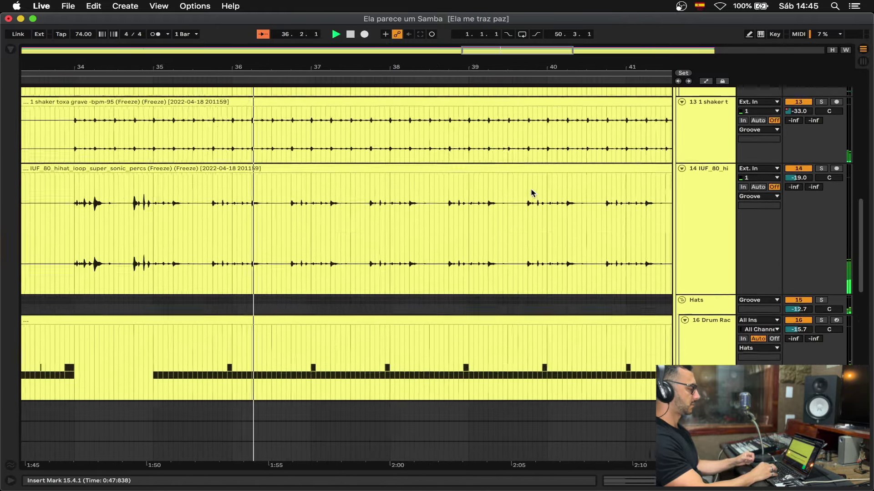
{"action": "scroll", "coordinate": [531, 191], "scroll_direction": "down", "scroll_amount": 3}
{"action": "scroll", "coordinate": [531, 191], "scroll_direction": "right", "scroll_amount": 5}
{"action": "scroll", "coordinate": [531, 191], "scroll_direction": "down", "scroll_amount": 8}
{"action": "scroll", "coordinate": [531, 190], "scroll_direction": "right", "scroll_amount": 3}
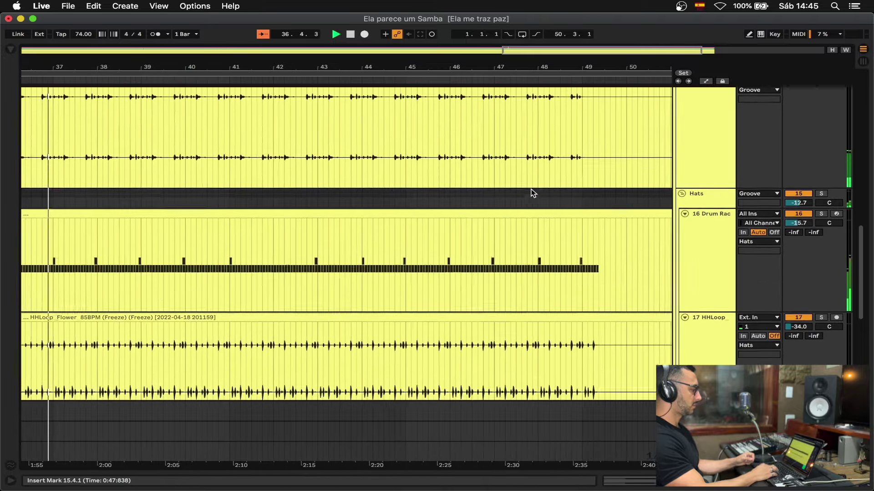
{"action": "scroll", "coordinate": [254, 200], "scroll_direction": "down", "scroll_amount": 5}
{"action": "scroll", "coordinate": [254, 200], "scroll_direction": "left", "scroll_amount": 5}
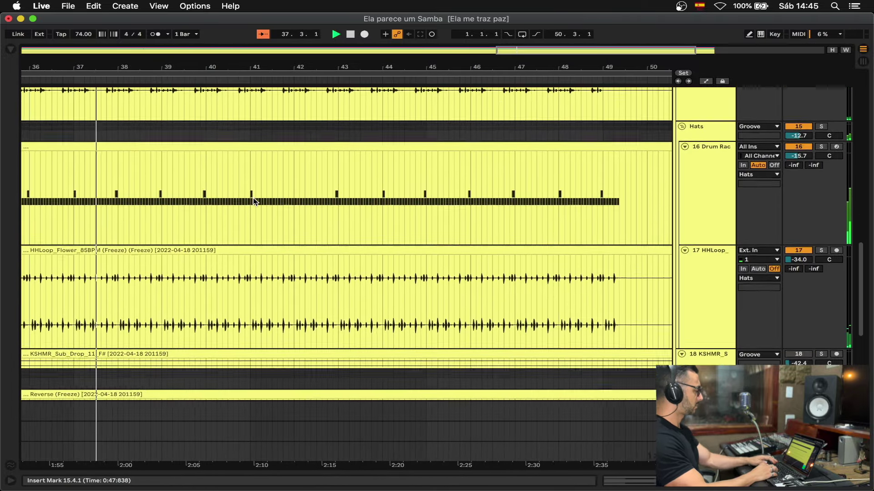
Step: Isolate the IUF_80_hihat loop, then clear the solo and listen to the drums within the full mix
{"action": "scroll", "coordinate": [254, 201], "scroll_direction": "up", "scroll_amount": 8}
{"action": "scroll", "coordinate": [254, 202], "scroll_direction": "left", "scroll_amount": 1}
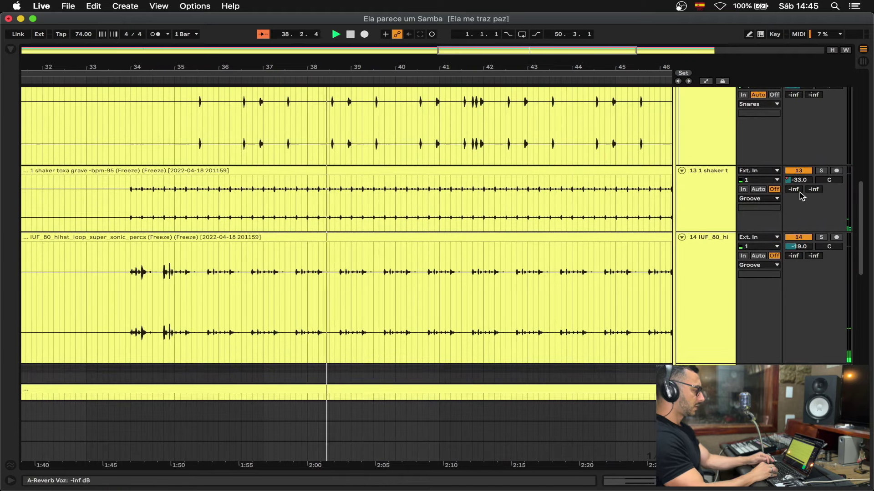
{"action": "left_click", "coordinate": [822, 237]}
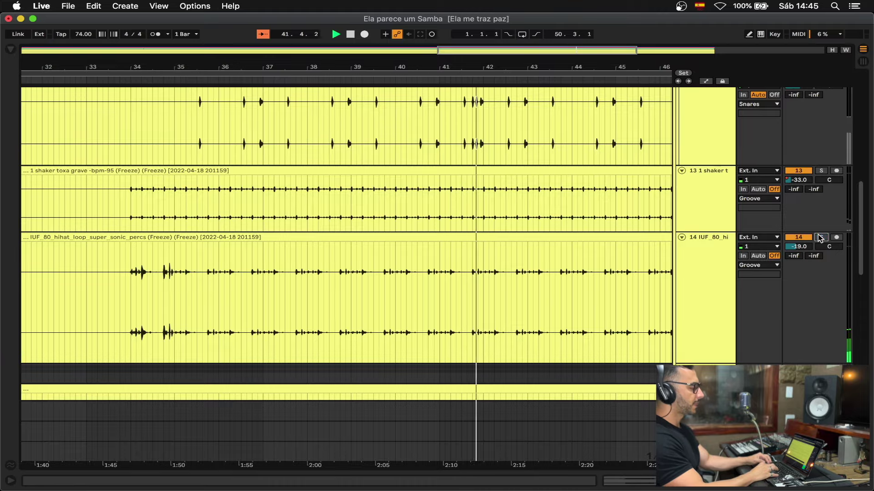
{"action": "scroll", "coordinate": [820, 237], "scroll_direction": "up", "scroll_amount": 15}
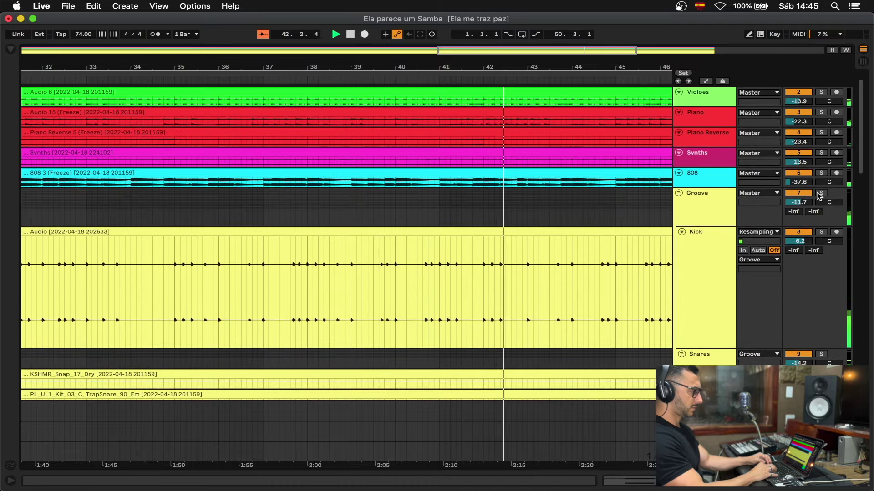
{"action": "scroll", "coordinate": [474, 250], "scroll_direction": "down", "scroll_amount": 10}
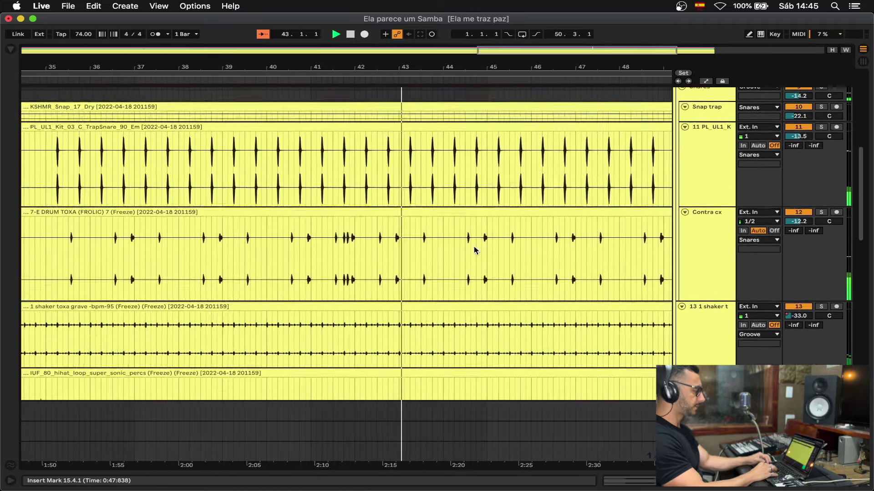
Step: Follow the kick, snare, Contra cx, shaker and hi-hat loop parts from bar 43 to their endings near bar 49
{"action": "scroll", "coordinate": [474, 250], "scroll_direction": "up", "scroll_amount": 3}
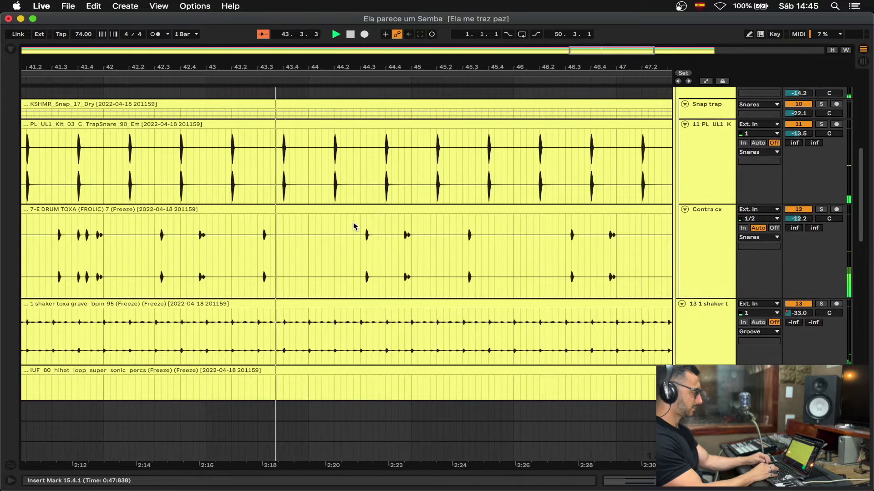
{"action": "scroll", "coordinate": [354, 227], "scroll_direction": "up", "scroll_amount": 5}
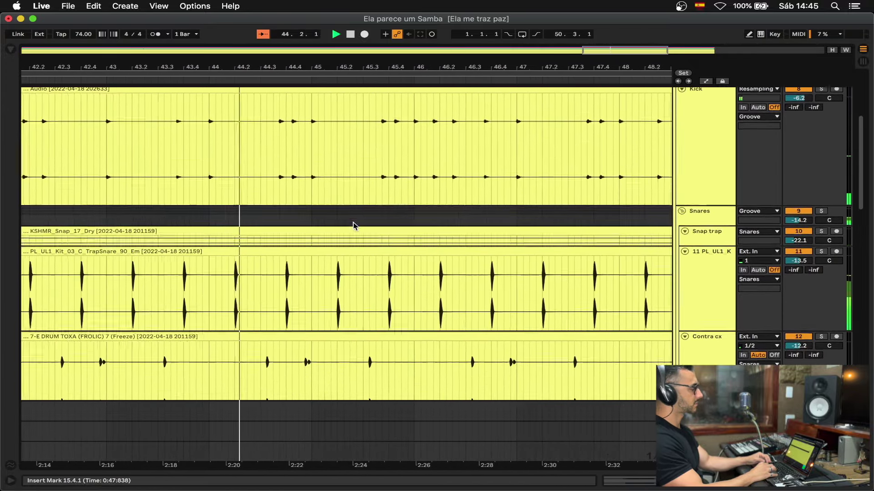
{"action": "scroll", "coordinate": [353, 226], "scroll_direction": "down", "scroll_amount": 7}
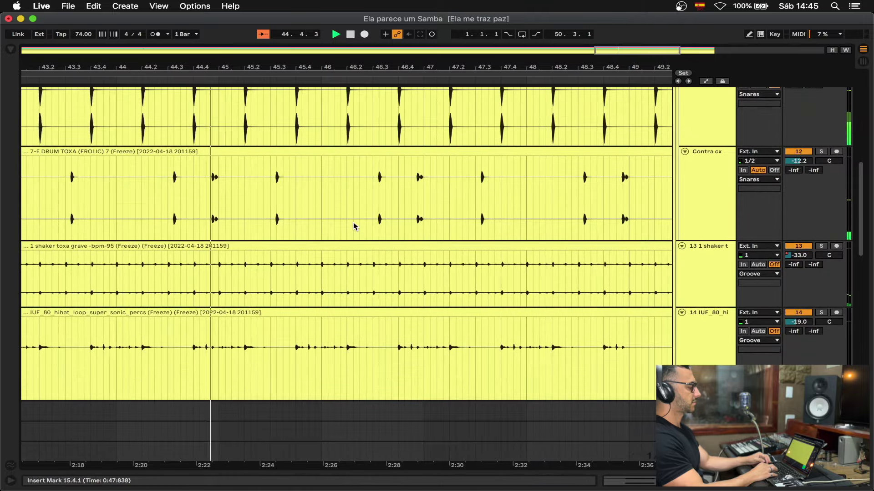
{"action": "scroll", "coordinate": [353, 226], "scroll_direction": "down", "scroll_amount": 4}
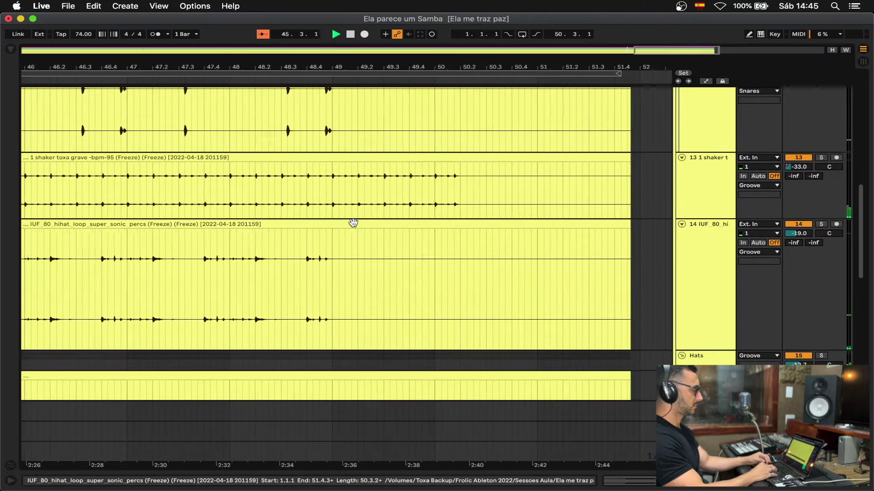
{"action": "scroll", "coordinate": [353, 223], "scroll_direction": "up", "scroll_amount": 10}
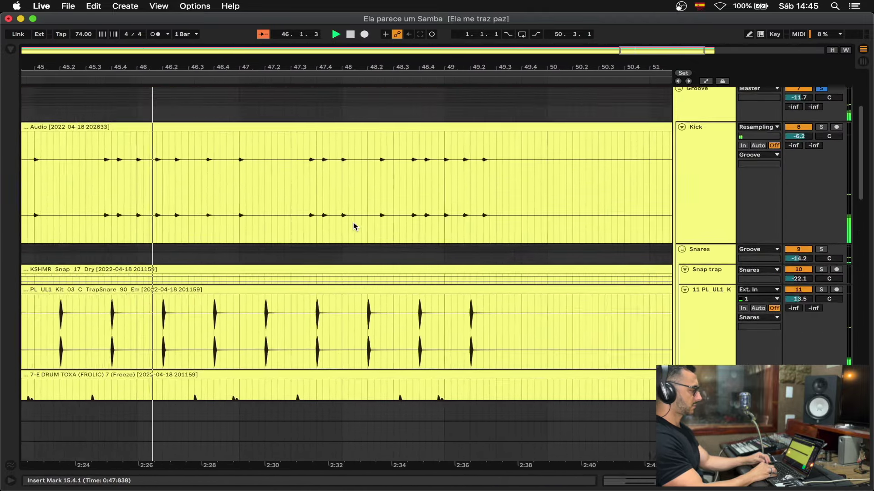
{"action": "scroll", "coordinate": [353, 226], "scroll_direction": "up", "scroll_amount": 2}
{"action": "scroll", "coordinate": [354, 226], "scroll_direction": "left", "scroll_amount": 3}
{"action": "scroll", "coordinate": [353, 226], "scroll_direction": "down", "scroll_amount": 5}
{"action": "scroll", "coordinate": [354, 226], "scroll_direction": "up", "scroll_amount": 1}
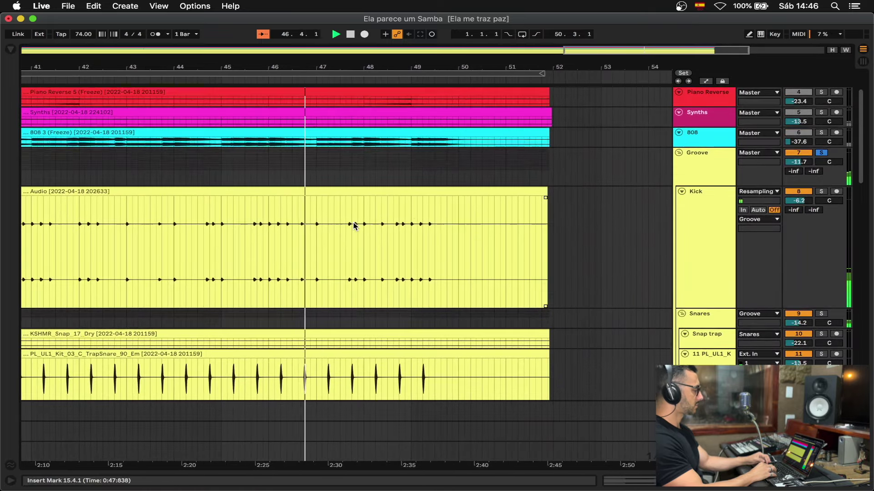
Step: Examine the KSHMR_Medium_Sweep_19 transition in the Hi FX group and compare its ending near bar 49 with the HHLoop_Flower part
{"action": "scroll", "coordinate": [324, 221], "scroll_direction": "down", "scroll_amount": 15}
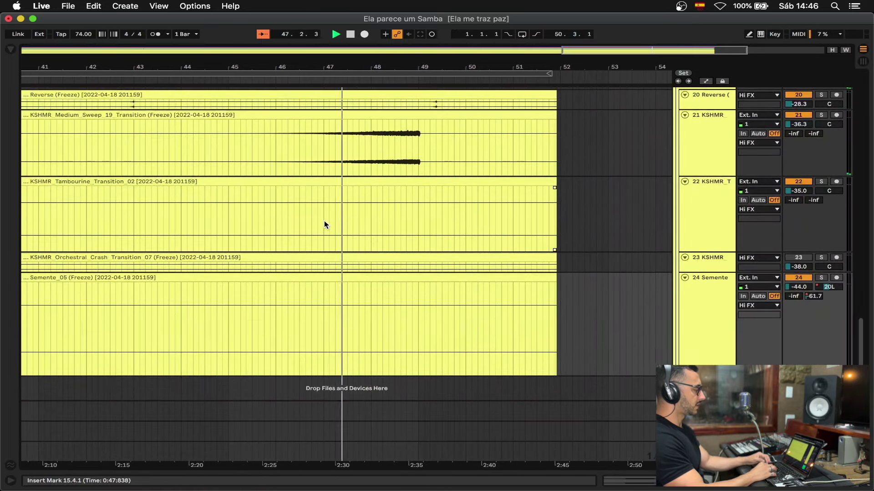
{"action": "scroll", "coordinate": [364, 141], "scroll_direction": "up", "scroll_amount": 5}
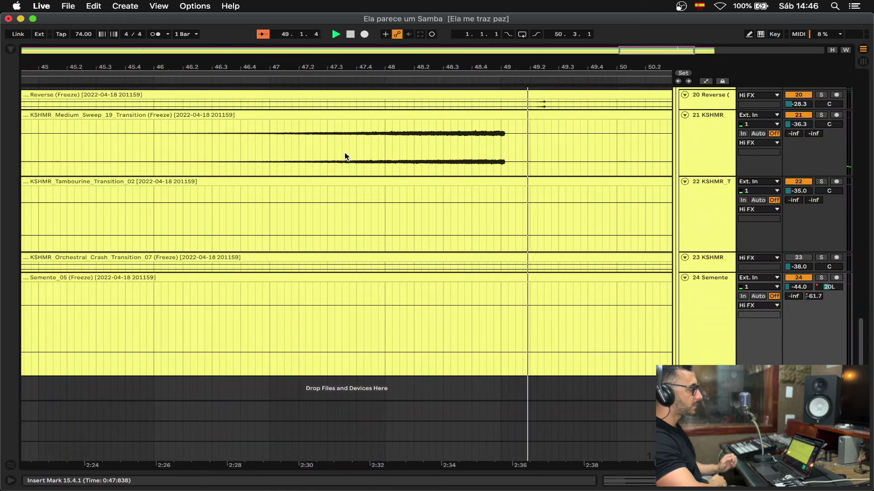
{"action": "scroll", "coordinate": [345, 153], "scroll_direction": "right", "scroll_amount": 1}
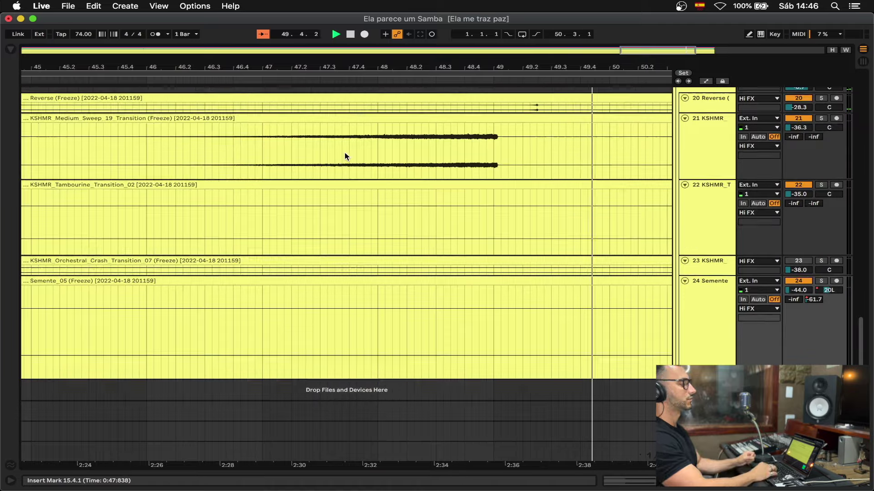
{"action": "scroll", "coordinate": [345, 155], "scroll_direction": "up", "scroll_amount": 8}
{"action": "scroll", "coordinate": [345, 156], "scroll_direction": "right", "scroll_amount": 3}
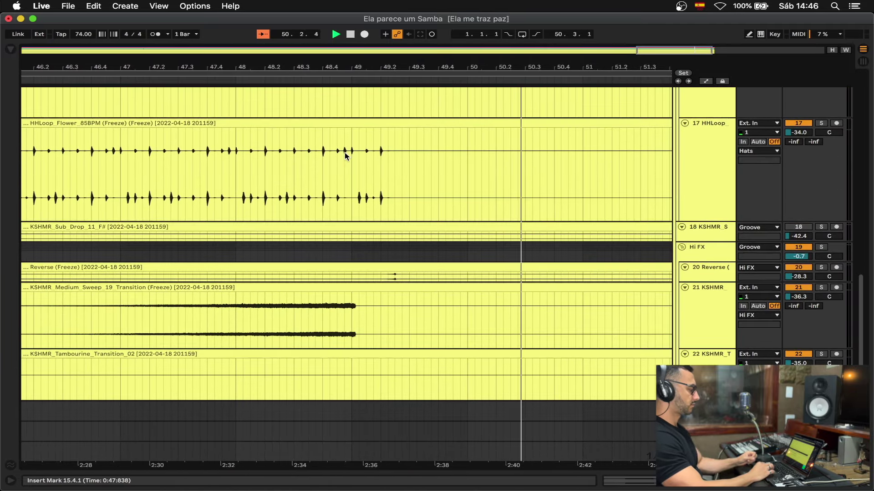
Step: Play the KSHMR_Medium_Sweep_19 transition with the drums from bar 48 and from bar 47, stopping at bar 49
{"action": "left_click", "coordinate": [233, 319]}
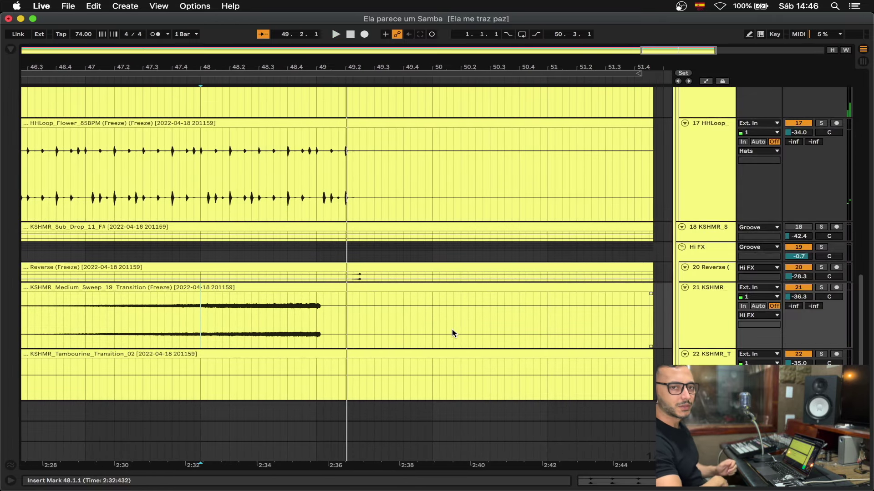
{"action": "left_click", "coordinate": [106, 327]}
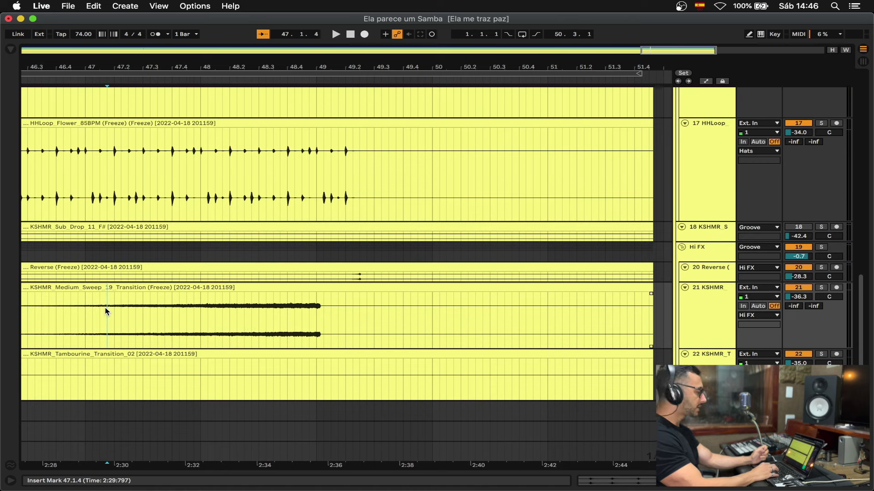
{"action": "key", "text": "minus"}
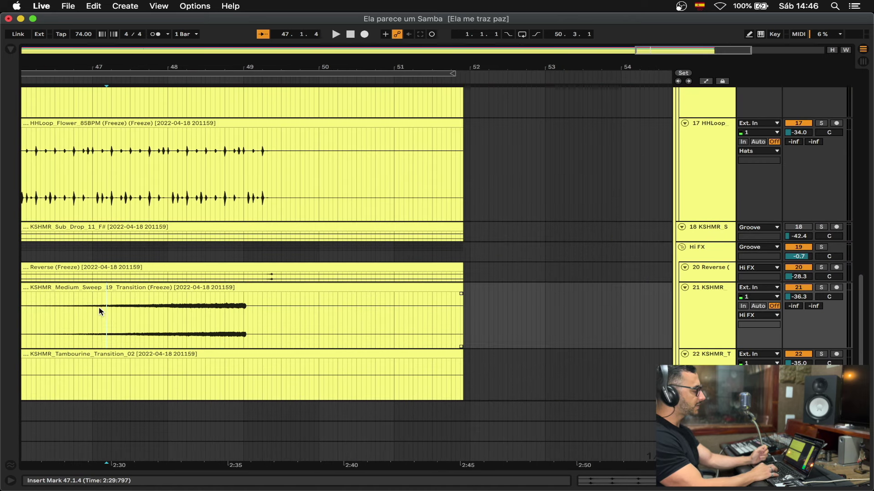
{"action": "scroll", "coordinate": [80, 308], "scroll_direction": "left", "scroll_amount": 3}
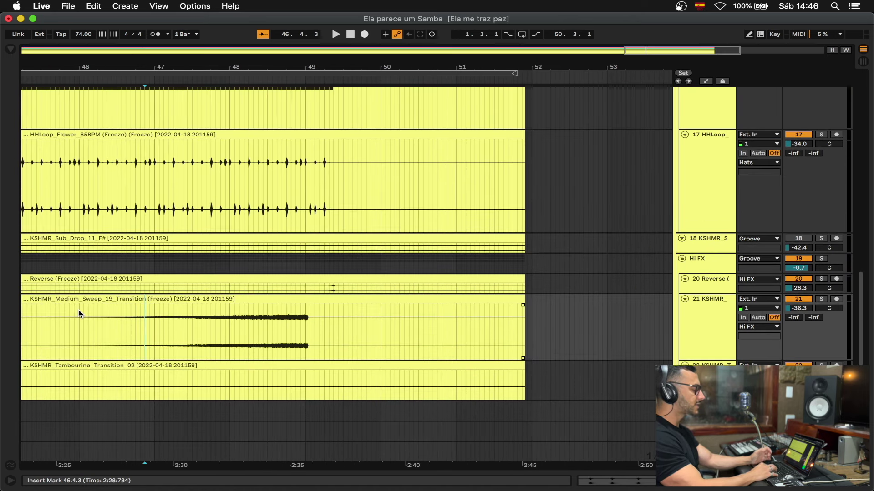
{"action": "left_click", "coordinate": [79, 313]}
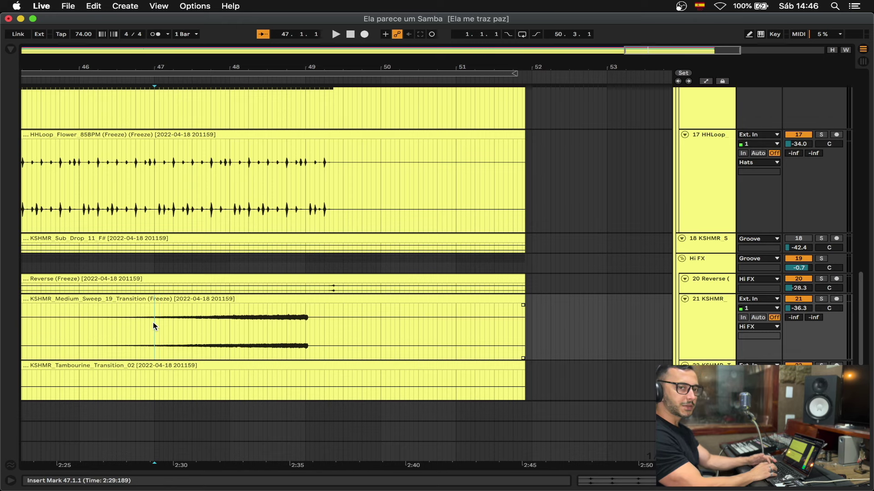
{"action": "key", "text": "space"}
{"action": "scroll", "coordinate": [482, 346], "scroll_direction": "right", "scroll_amount": 3}
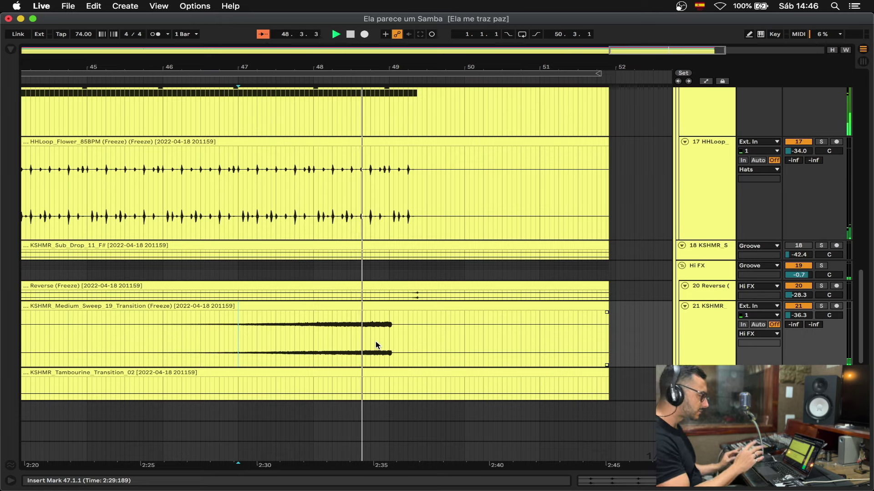
{"action": "key", "text": "space"}
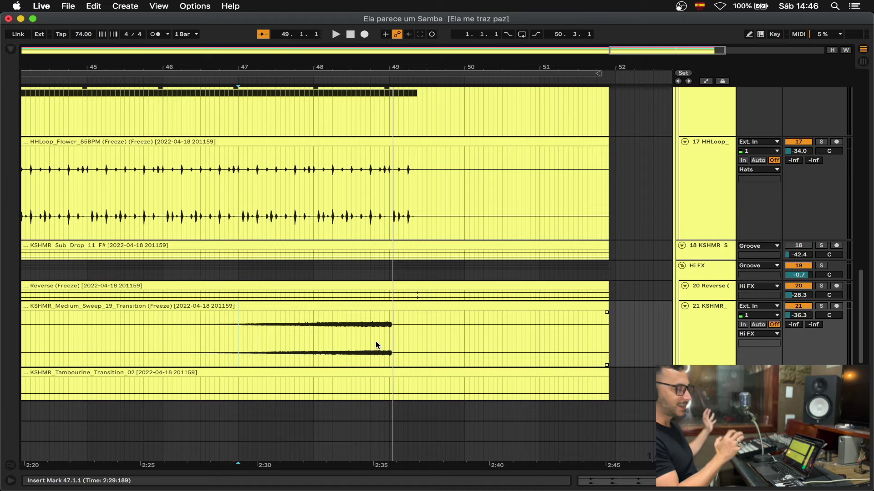
{"action": "left_click", "coordinate": [251, 332]}
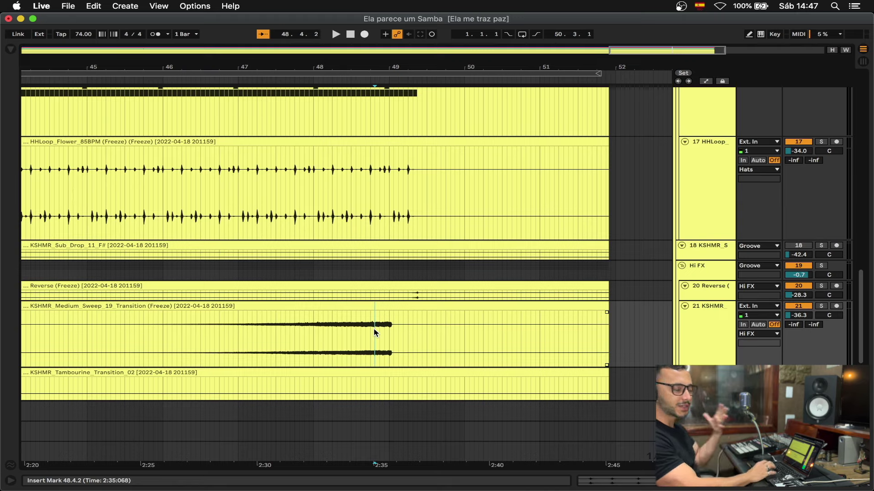
Step: Bring up the Groove group's effect chain, starting with EQ Eight, and play the groove briefly from bar 26
{"action": "scroll", "coordinate": [374, 332], "scroll_direction": "up", "scroll_amount": 15}
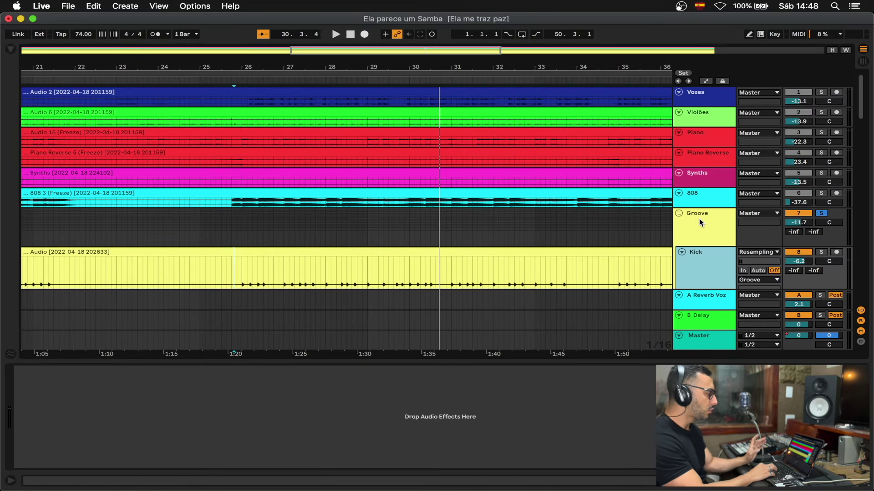
{"action": "left_click", "coordinate": [718, 227]}
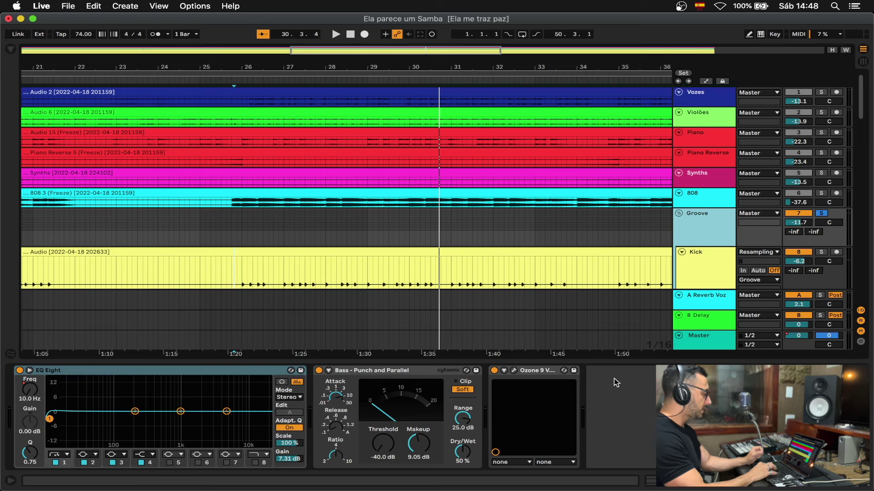
{"action": "left_click", "coordinate": [124, 375]}
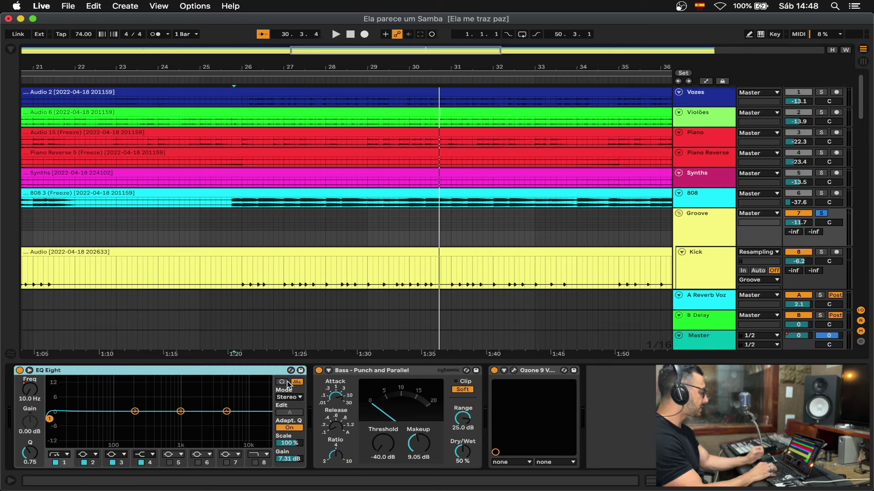
{"action": "left_click", "coordinate": [241, 269]}
{"action": "key", "text": "space"}
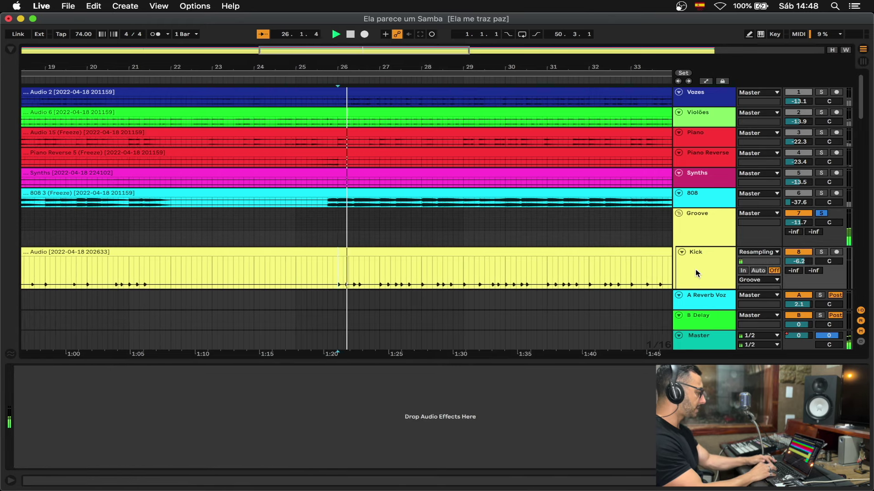
{"action": "key", "text": "space"}
{"action": "left_click", "coordinate": [704, 226]}
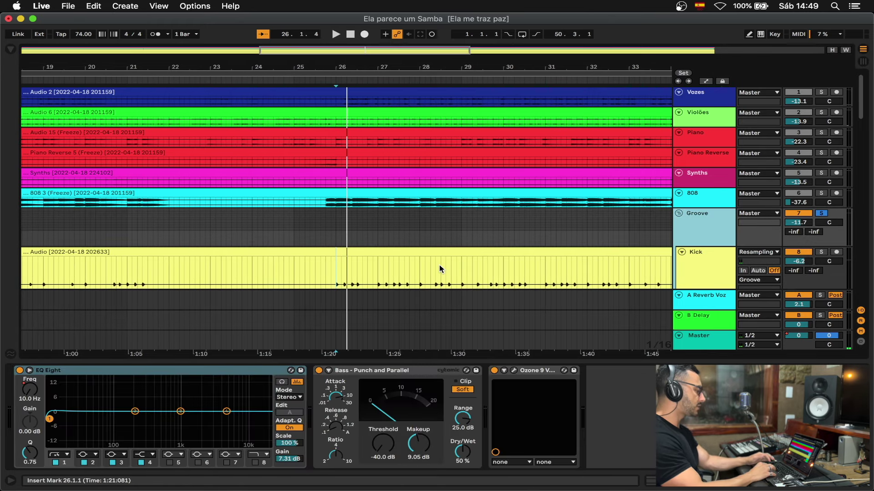
{"action": "scroll", "coordinate": [438, 264], "scroll_direction": "down", "scroll_amount": 2}
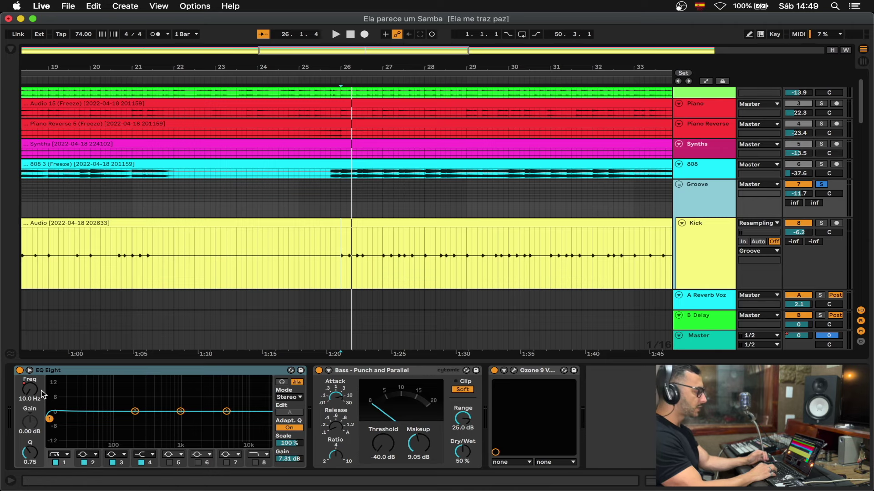
{"action": "scroll", "coordinate": [326, 252], "scroll_direction": "up", "scroll_amount": 3}
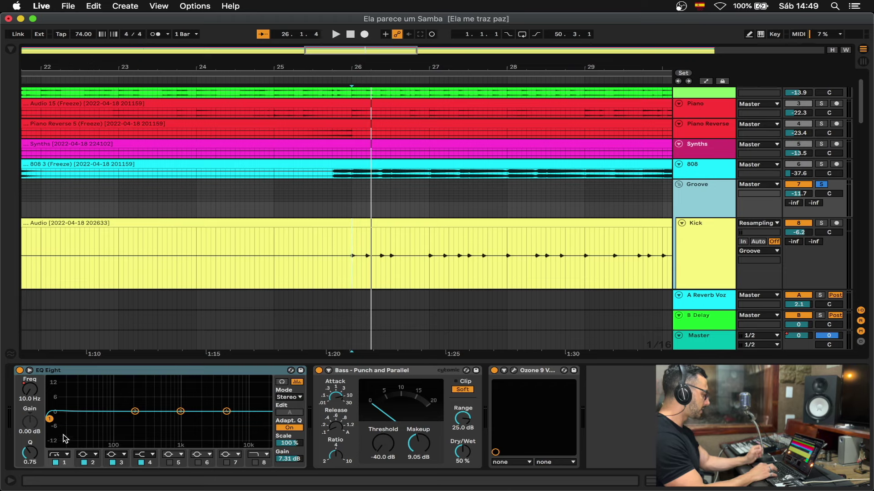
Step: Show the automation for the Groove group's EQ Eight band 1 frequency, try a rise from bar 26 to bar 28, and heighten the lane
{"action": "left_click", "coordinate": [64, 460]}
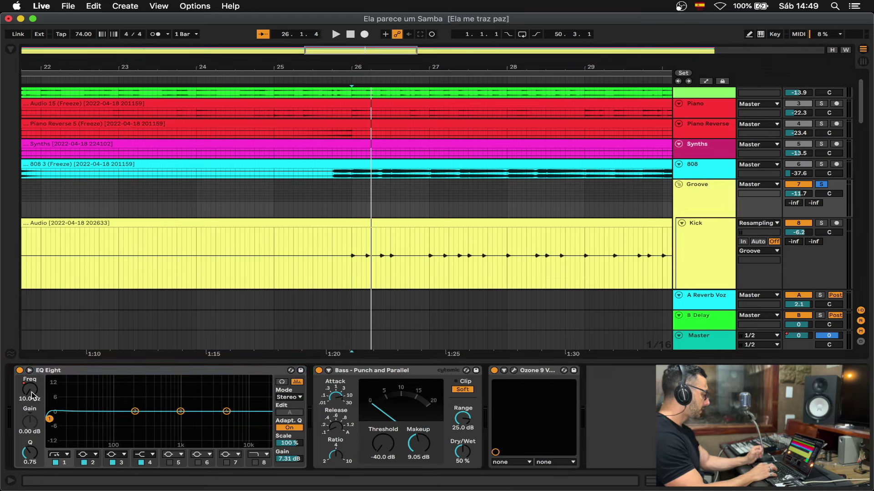
{"action": "key", "text": "a"}
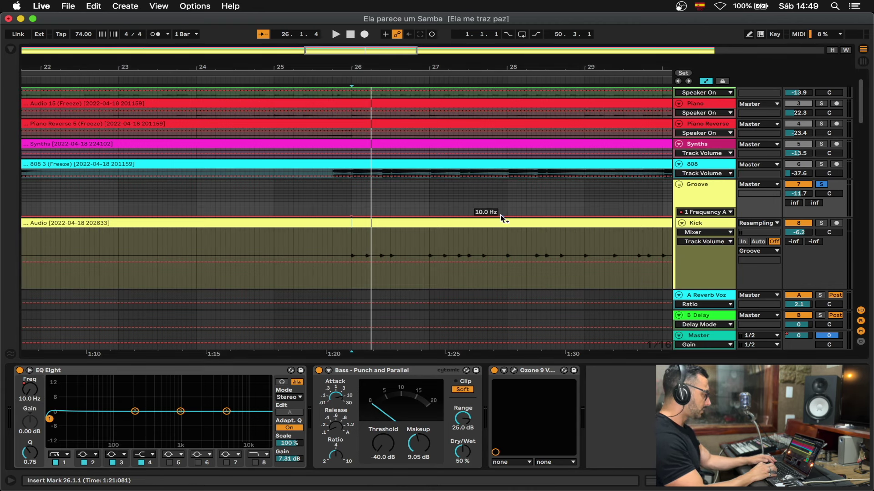
{"action": "left_click_drag", "start_coordinate": [505, 214], "coordinate": [507, 208]}
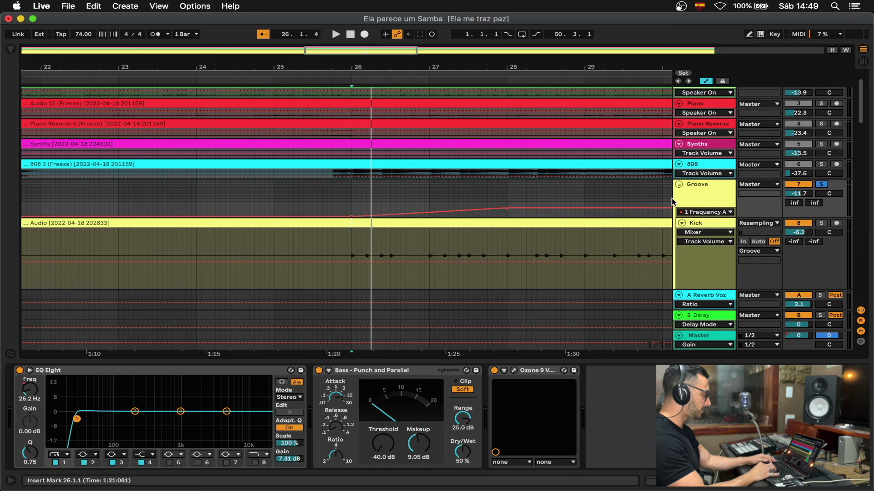
{"action": "left_click_drag", "start_coordinate": [687, 217], "coordinate": [687, 255]}
Step: Try a band 1 frequency ramp from bar 26 that drops back at bar 28, audition it, and flatten the ramp
{"action": "left_click", "coordinate": [507, 209]}
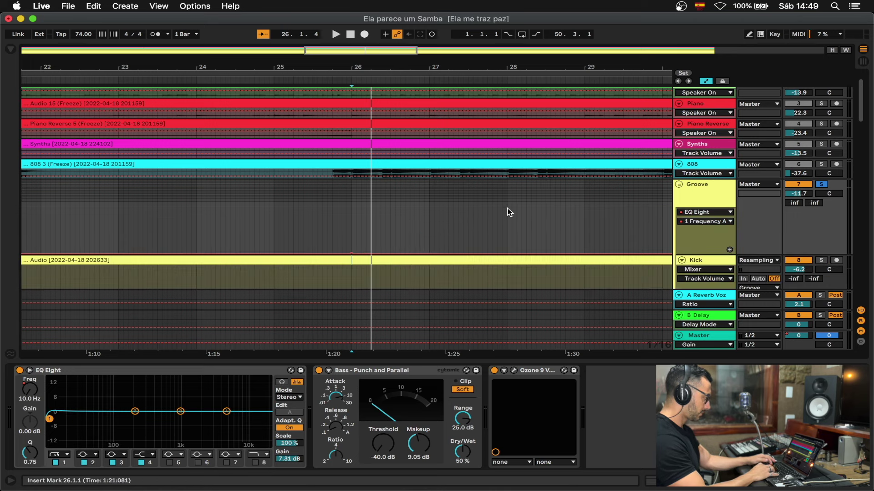
{"action": "left_click_drag", "start_coordinate": [506, 253], "coordinate": [539, 254]}
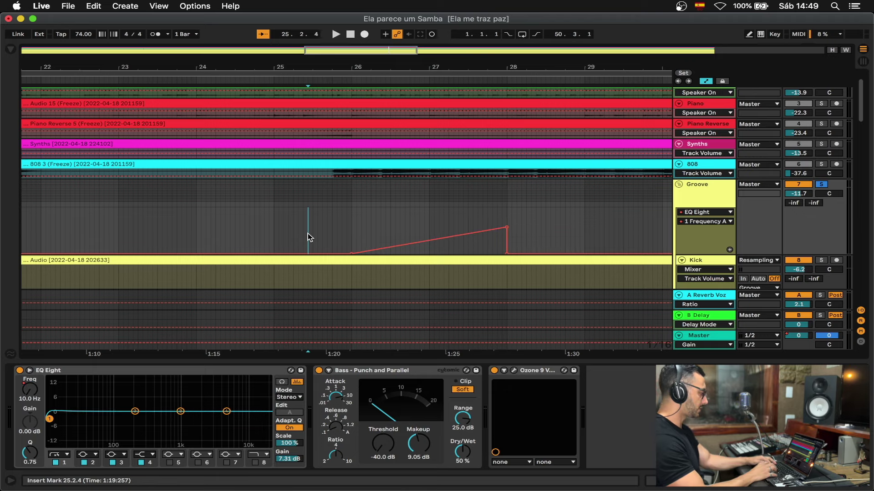
{"action": "key", "text": "space"}
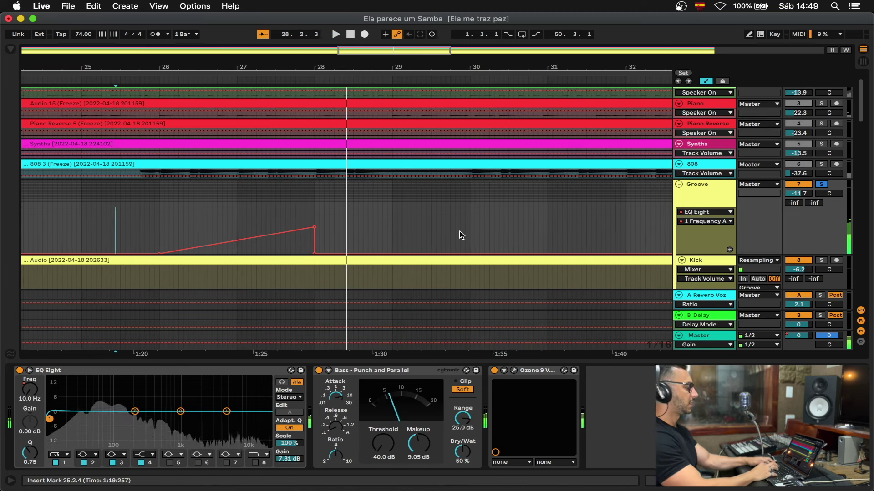
{"action": "left_click", "coordinate": [314, 227]}
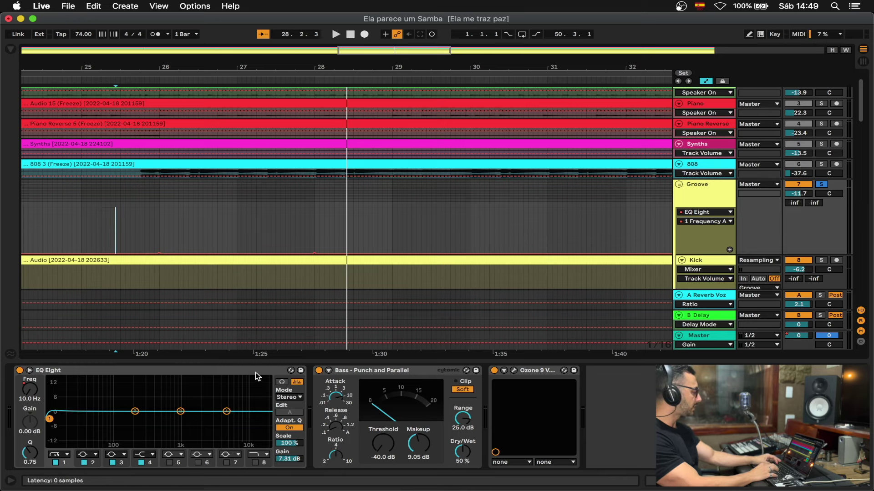
Step: Examine the EQ Eight and Bass - Punch and Parallel compressor settings in the Groove group's effect chain
{"action": "left_click", "coordinate": [706, 190]}
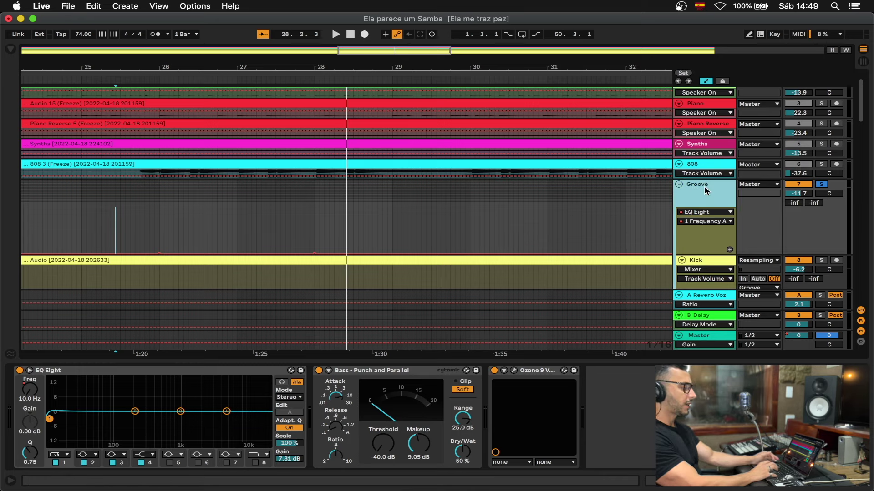
{"action": "left_click", "coordinate": [95, 374]}
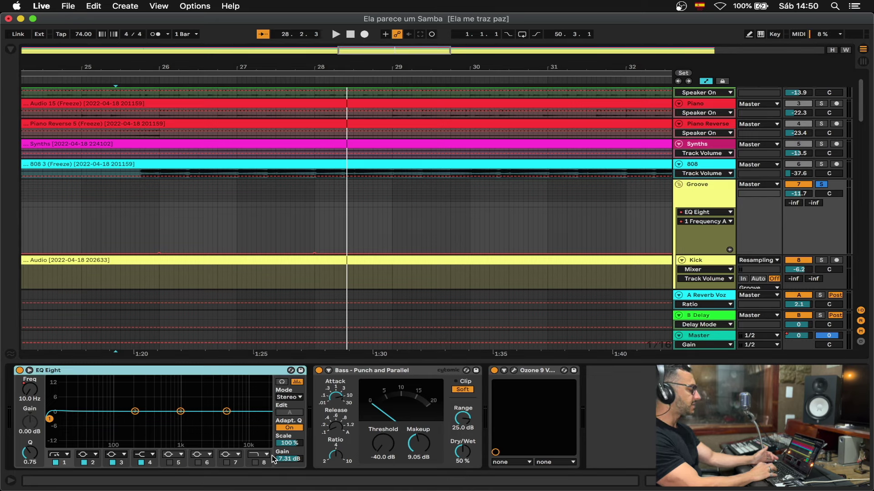
{"action": "left_click", "coordinate": [367, 373]}
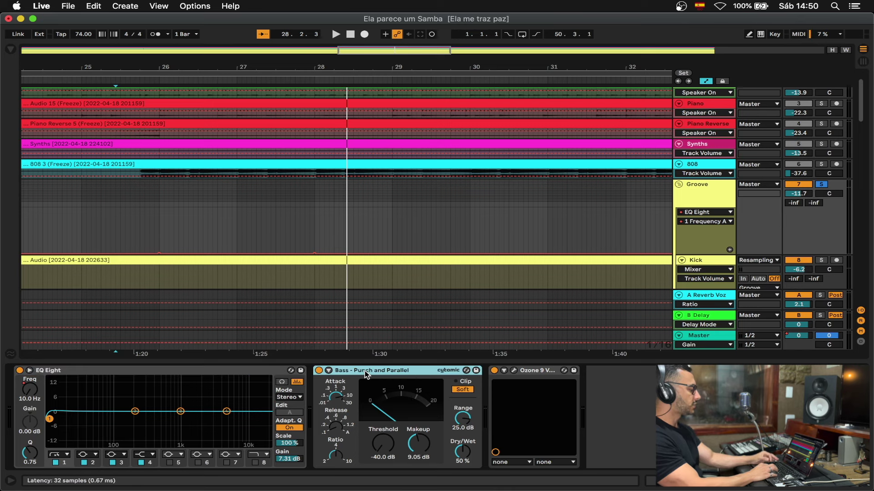
Step: Play the groove from bar 25 while switching the Bass - Punch and Parallel compressor off and on to compare the sound
{"action": "key", "text": "space"}
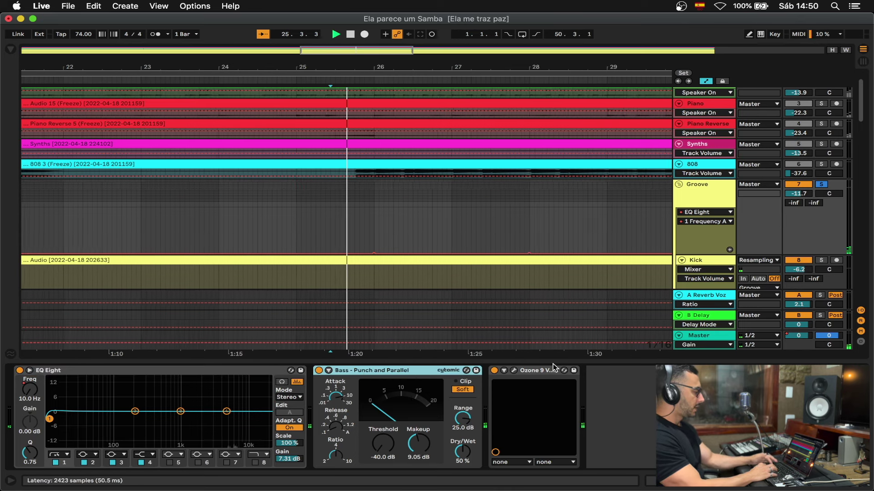
{"action": "scroll", "coordinate": [456, 249], "scroll_direction": "down", "scroll_amount": 4}
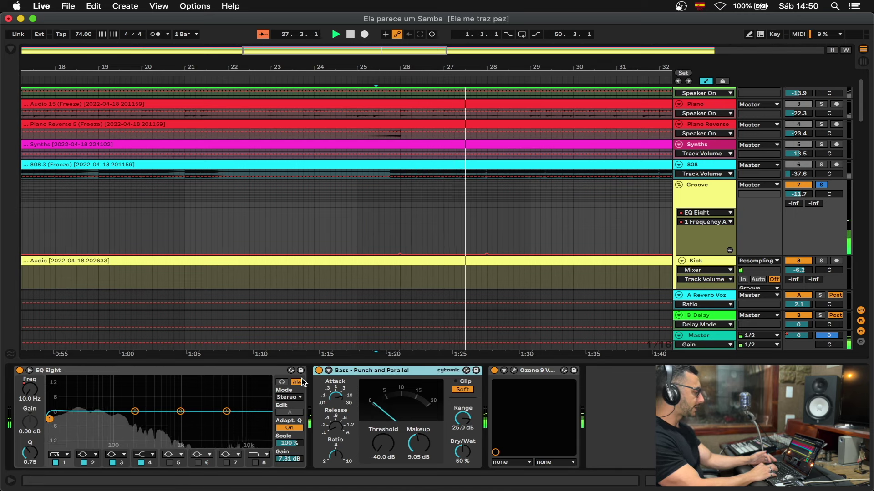
{"action": "left_click", "coordinate": [319, 371]}
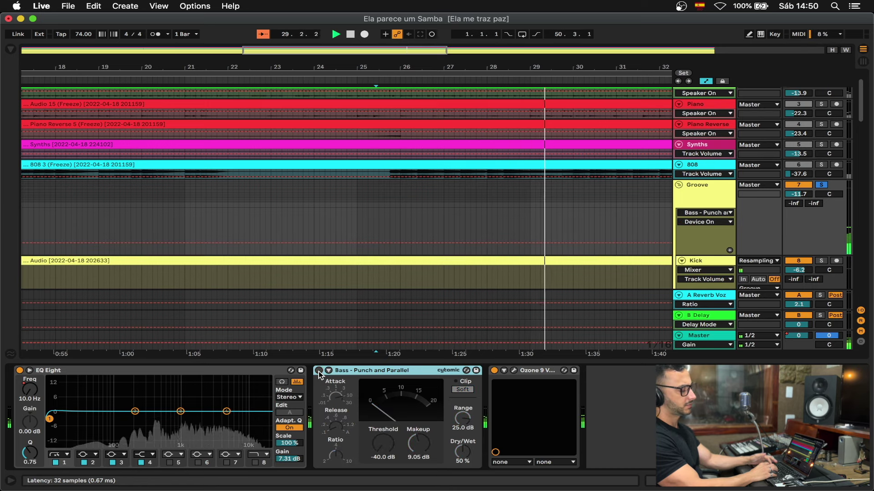
{"action": "left_click", "coordinate": [318, 371]}
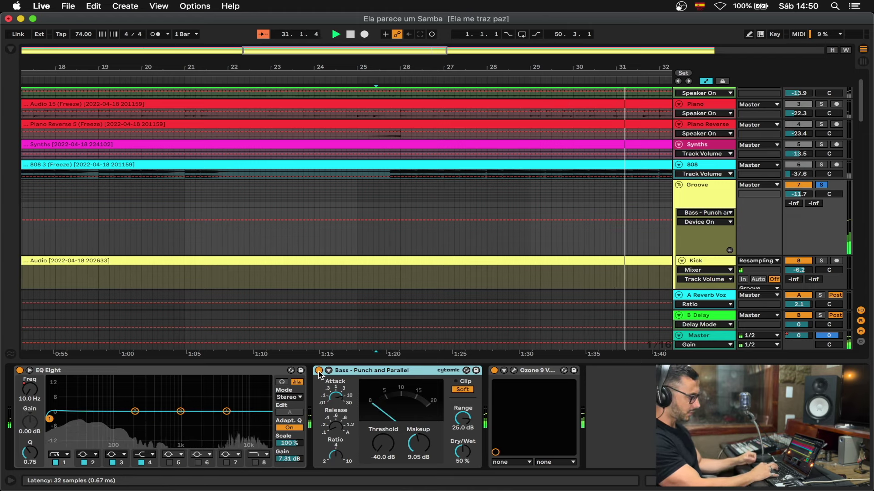
{"action": "left_click", "coordinate": [318, 371]}
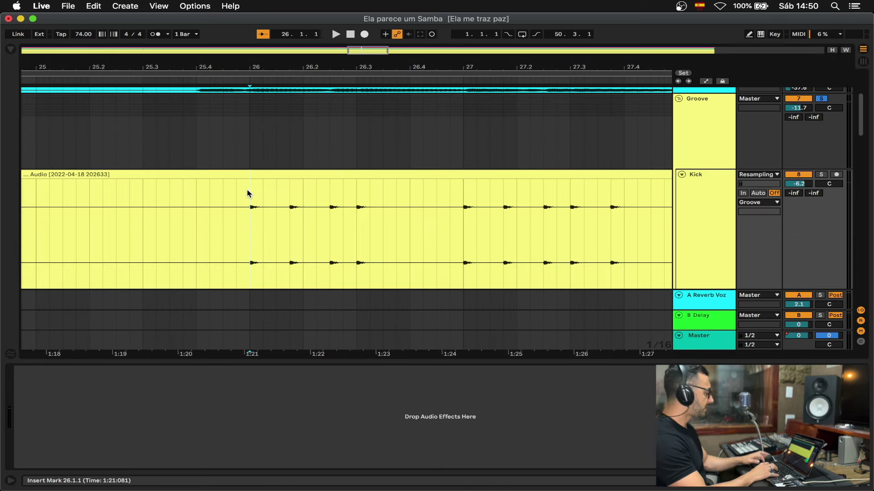
Step: Loop the Kick track from bar 26 to bar 27 and start playback
{"action": "left_click", "coordinate": [466, 199], "text": "shift"}
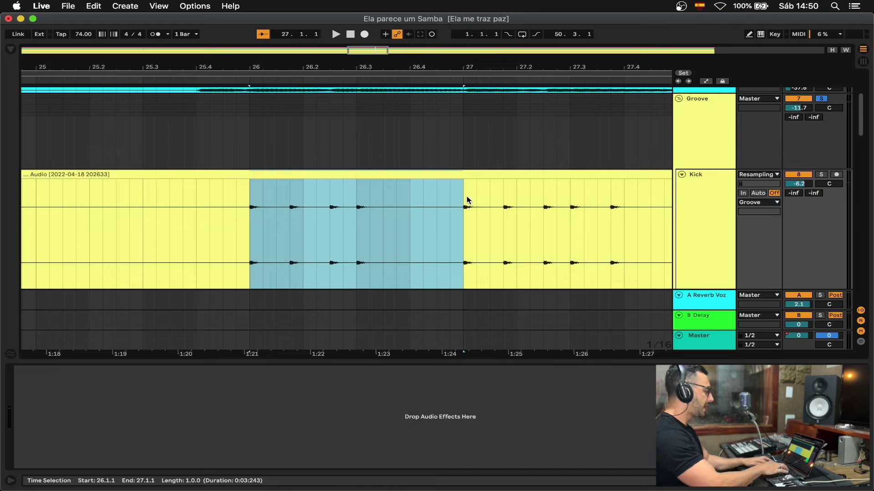
{"action": "key", "text": "super+l"}
{"action": "key", "text": "space"}
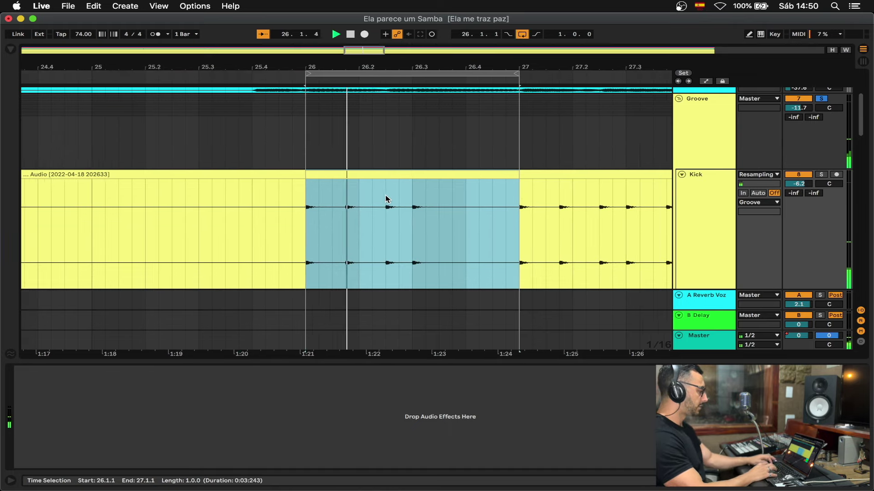
Step: Return to the Groove group's effect chain and compare the looped groove with the Bass - Punch and Parallel compressor on and off
{"action": "left_click", "coordinate": [677, 124]}
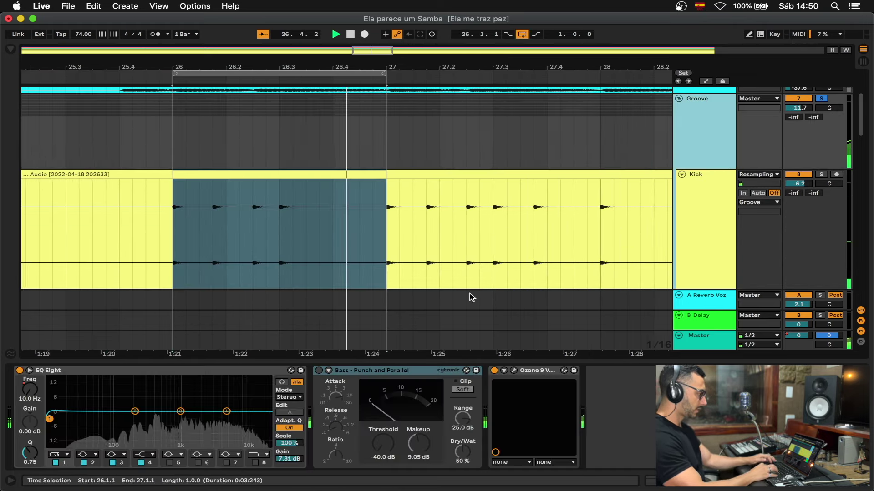
{"action": "left_click", "coordinate": [319, 371]}
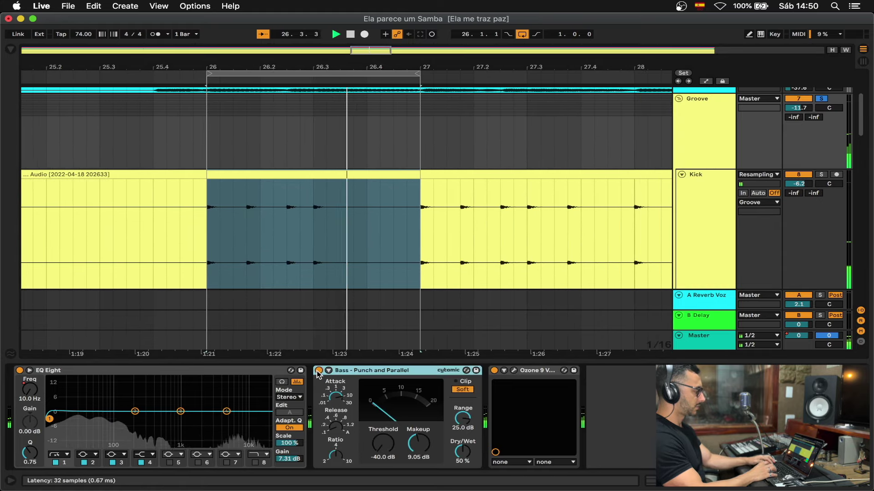
{"action": "left_click", "coordinate": [318, 371]}
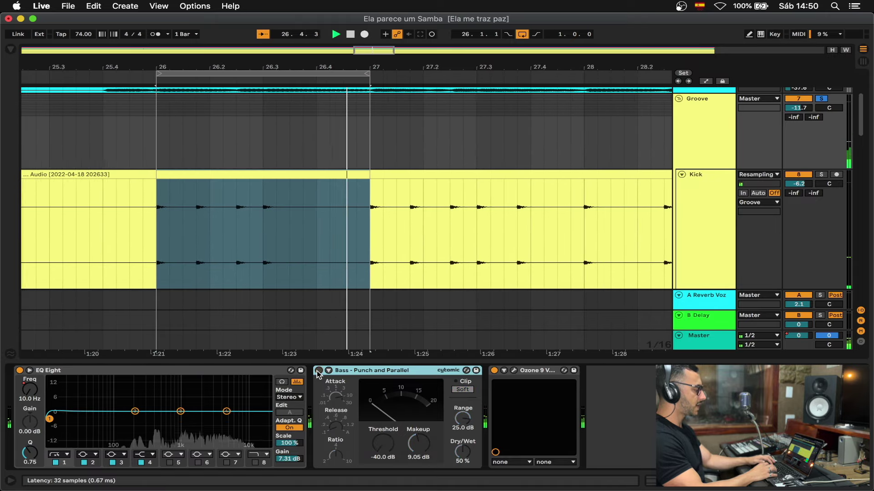
{"action": "left_click", "coordinate": [319, 371]}
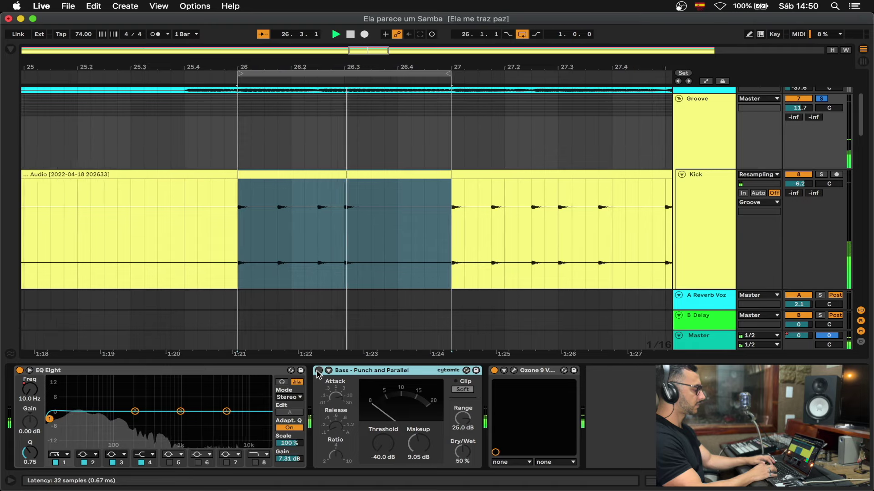
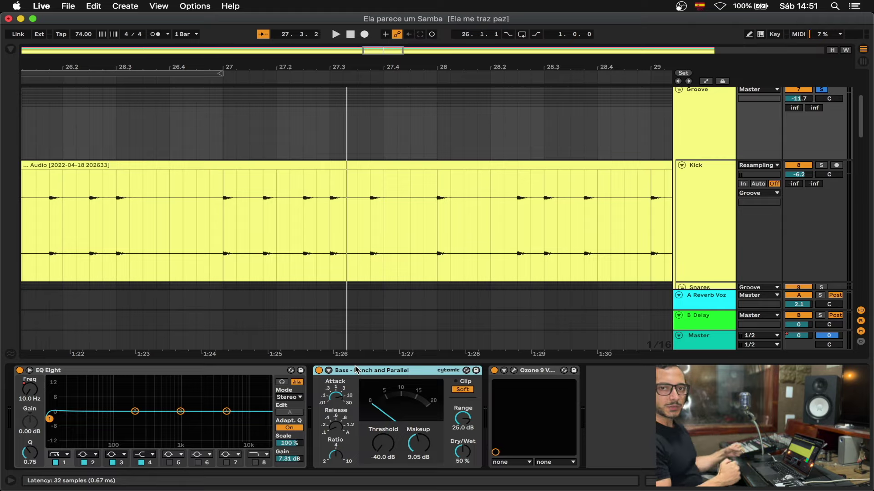
Step: Open the Groove group's Ozone 9 Vintage Tape and raise its Input Drive to 6.2 dB while the groove plays
{"action": "left_click", "coordinate": [533, 374]}
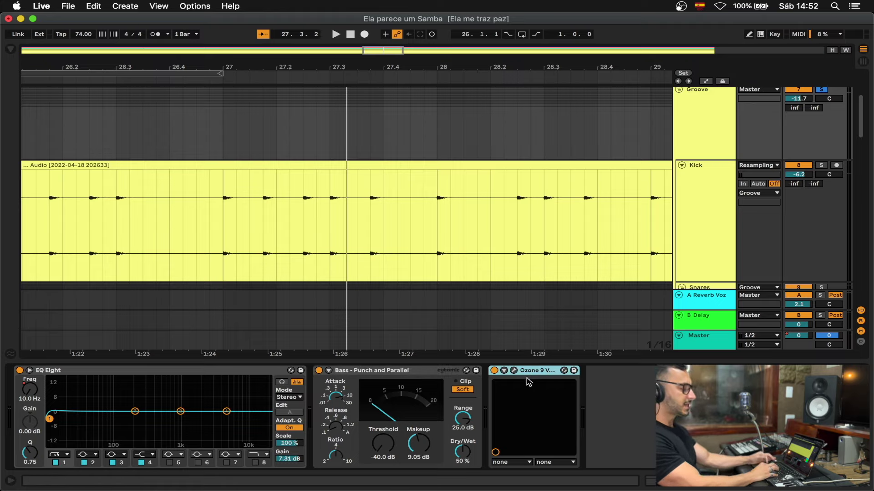
{"action": "left_click", "coordinate": [514, 371]}
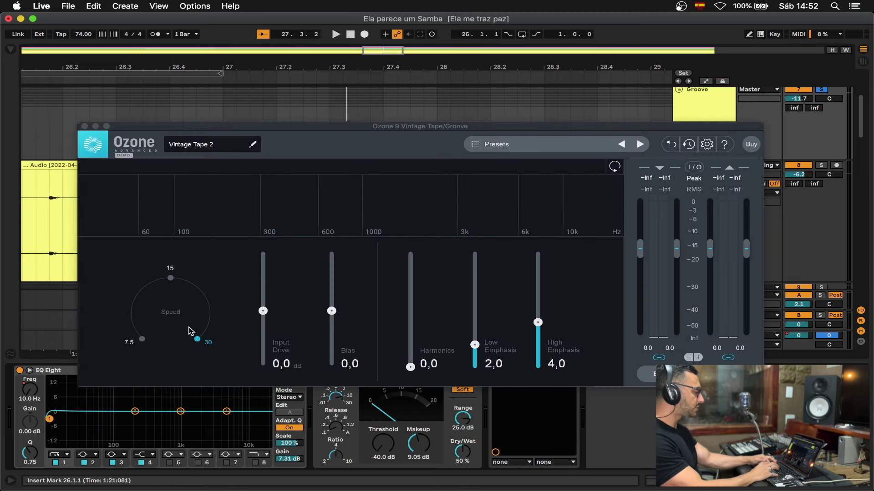
{"action": "key", "text": "space"}
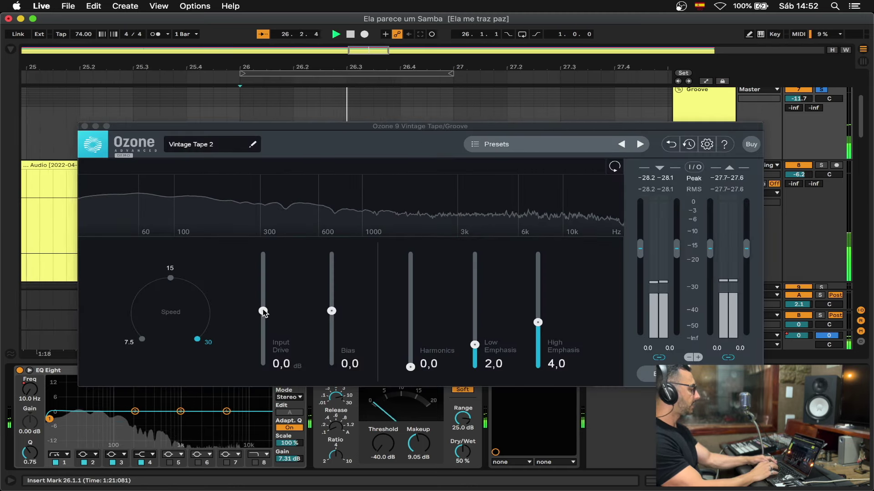
{"action": "left_click_drag", "start_coordinate": [263, 312], "coordinate": [264, 287]}
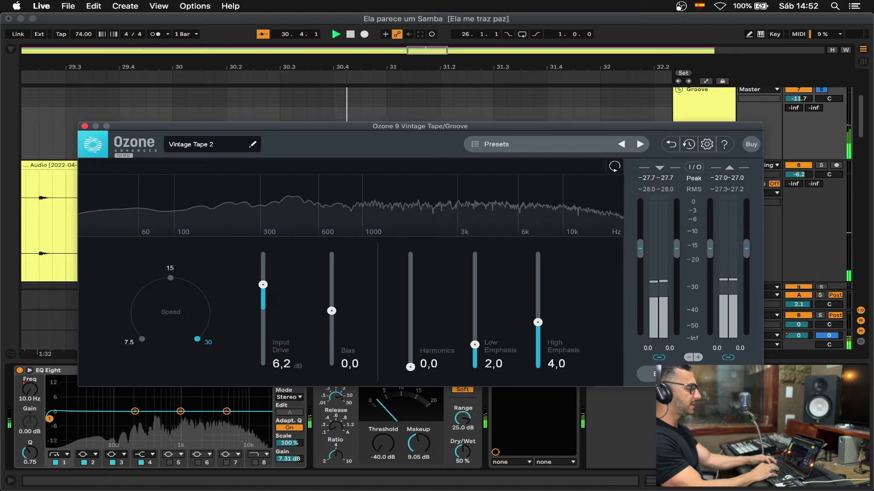
Step: Compare the groove with Vintage Tape bypassed and active, close the plug-in window, and briefly replay from bar 26
{"action": "left_click", "coordinate": [662, 374]}
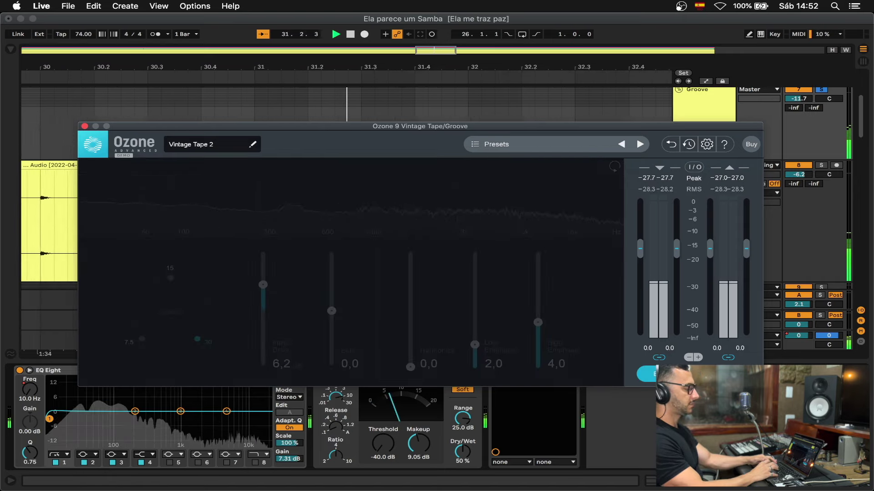
{"action": "left_click", "coordinate": [663, 374]}
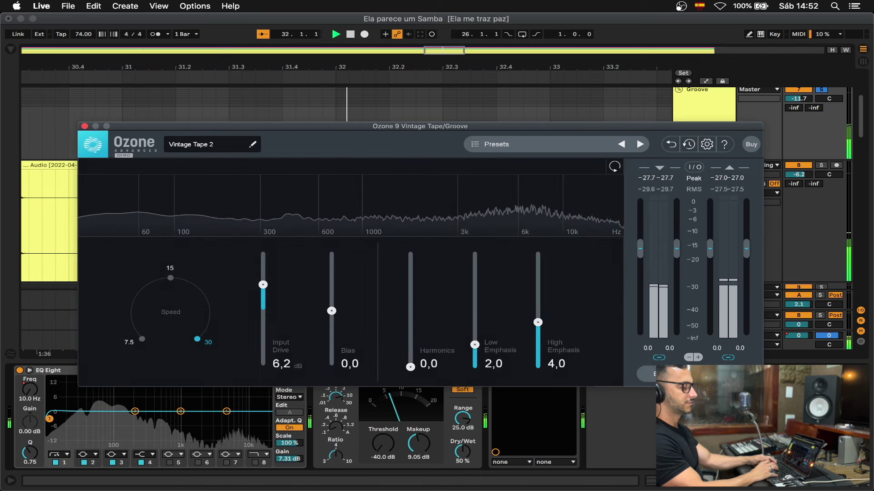
{"action": "key", "text": "space"}
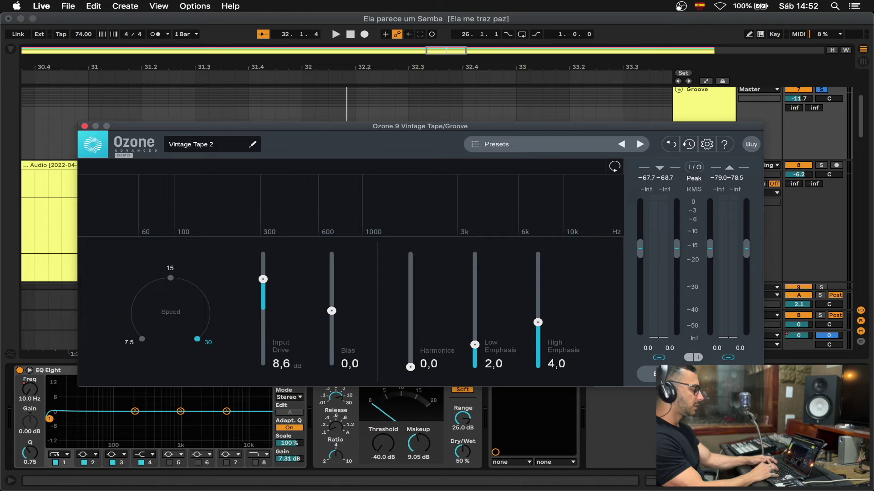
{"action": "left_click", "coordinate": [84, 126]}
{"action": "key", "text": "space"}
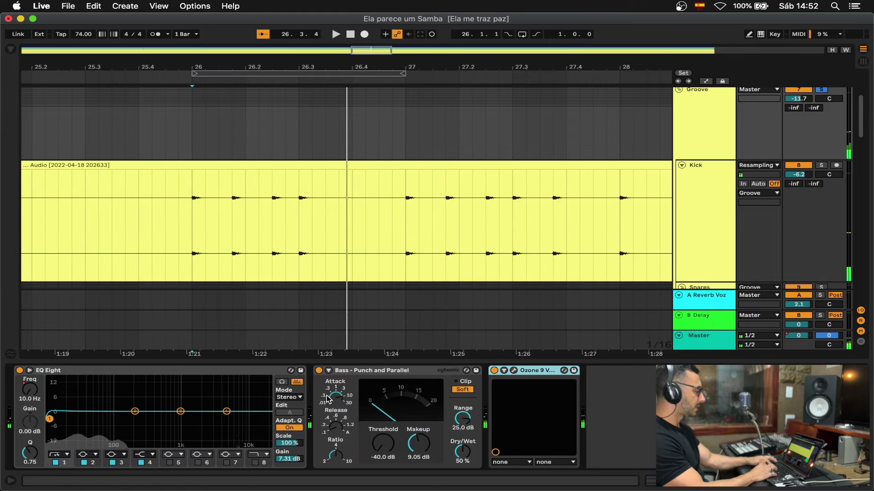
{"action": "key", "text": "space"}
Step: Group the Bass - Punch and Parallel compressor and Ozone 9 Vintage Tape into one Audio Effect Rack
{"action": "left_click", "coordinate": [381, 374]}
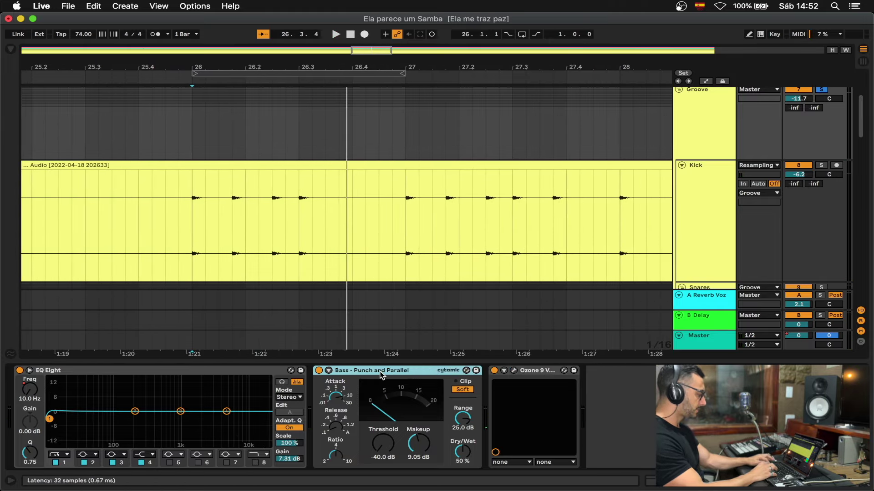
{"action": "left_click", "coordinate": [538, 373]}
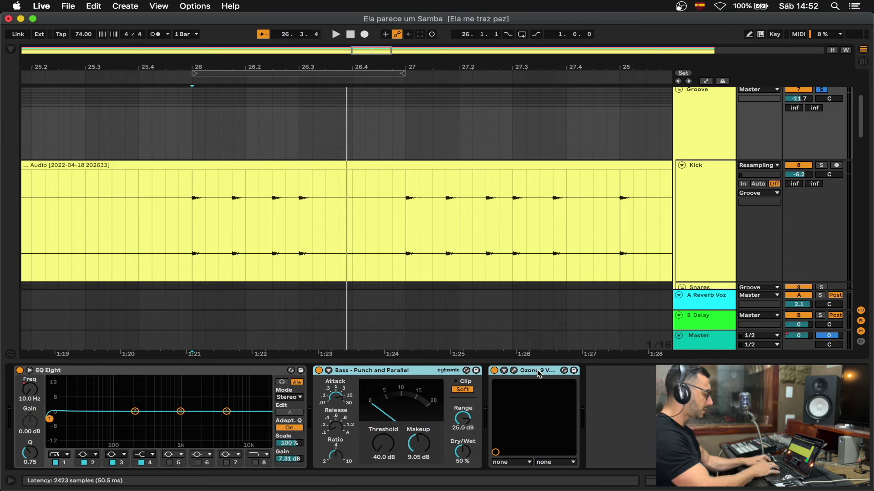
{"action": "key", "text": "super+g"}
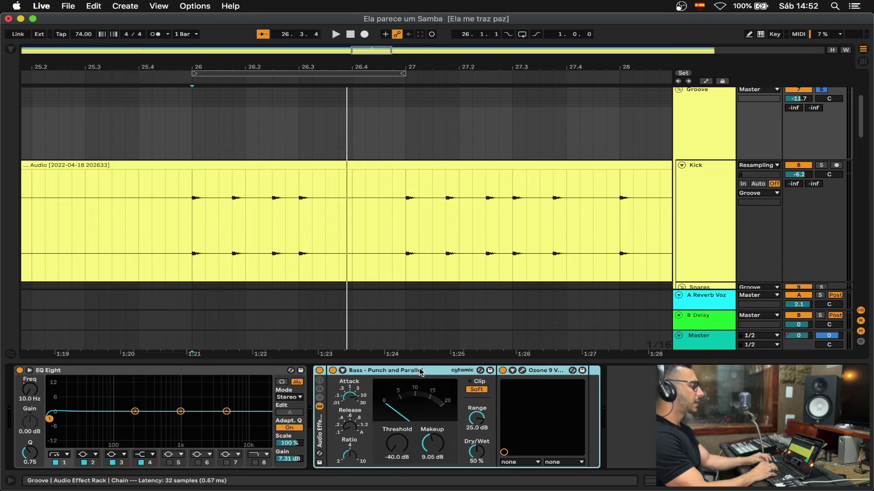
Step: Play the groove from bar 26 while switching the new Audio Effect Rack off and on to compare both effects together
{"action": "left_click", "coordinate": [320, 371]}
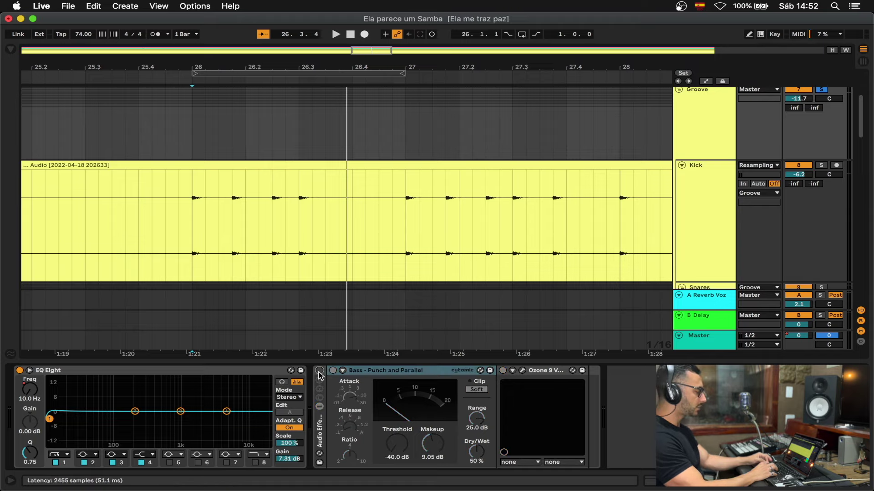
{"action": "left_click", "coordinate": [319, 371]}
{"action": "left_click", "coordinate": [320, 372]}
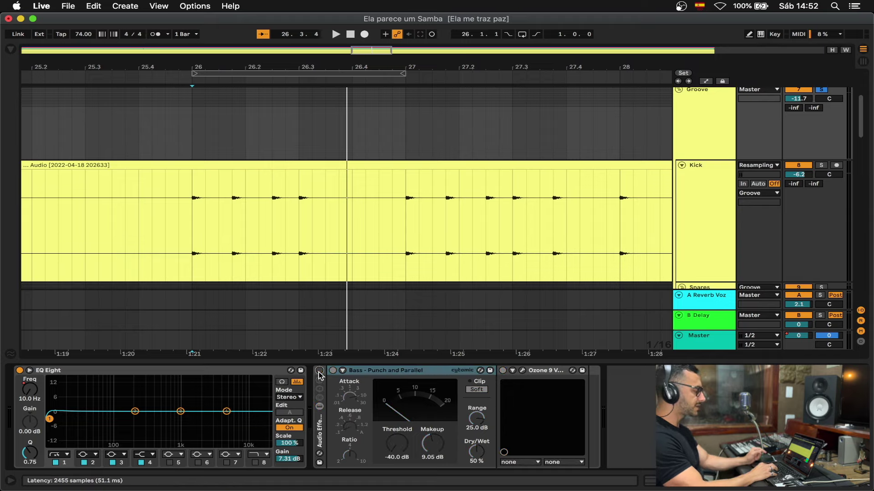
{"action": "key", "text": "space"}
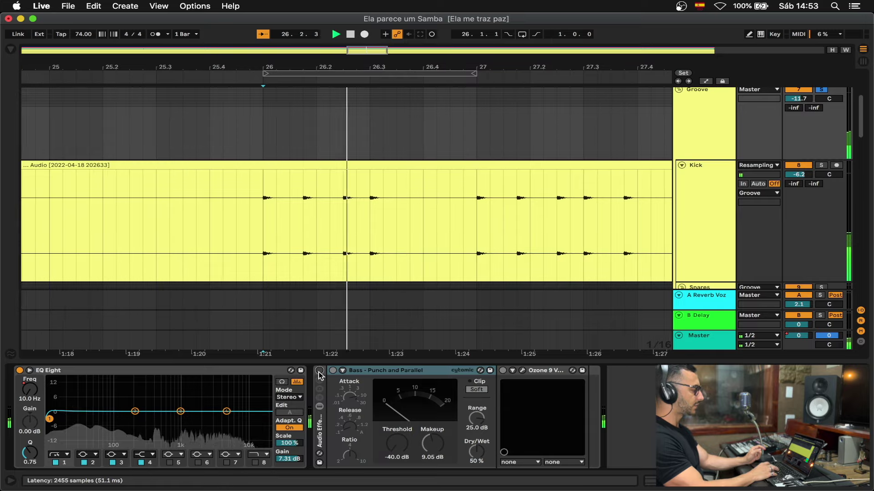
{"action": "left_click", "coordinate": [319, 371]}
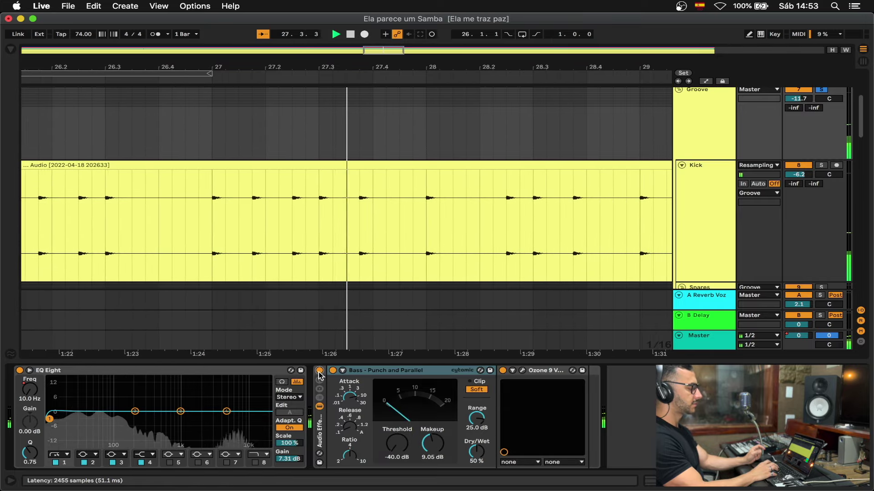
{"action": "left_click", "coordinate": [319, 371]}
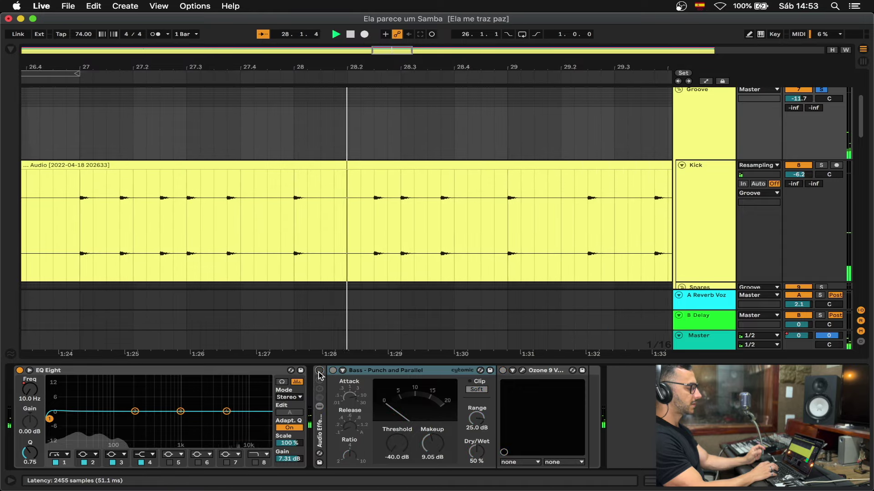
{"action": "left_click", "coordinate": [320, 372]}
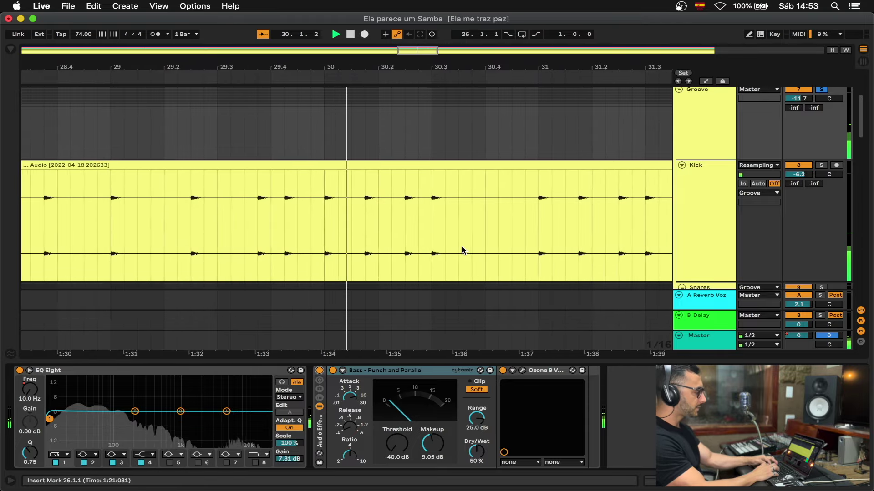
Step: Unsolo the Groove group to hear it in the full mix, and bring the 808 and Synths tracks into view
{"action": "key", "text": "minus"}
{"action": "key", "text": "minus"}
{"action": "left_click", "coordinate": [821, 91]}
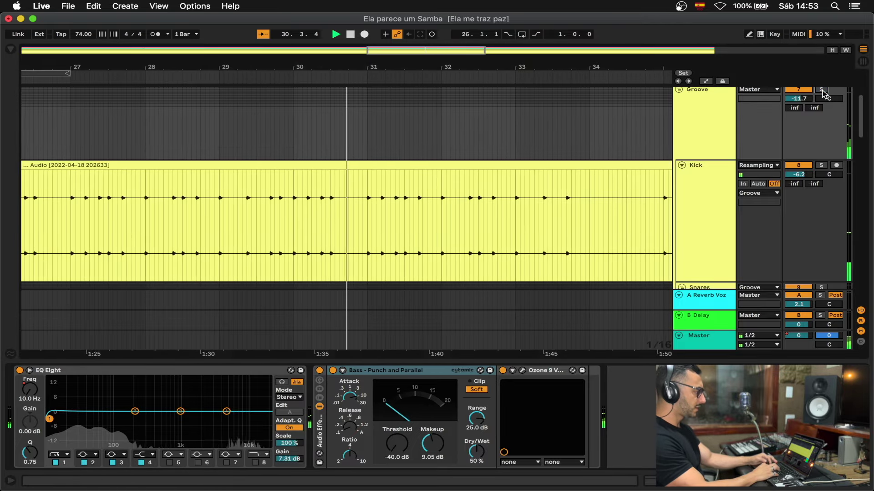
{"action": "key", "text": "minus"}
{"action": "scroll", "coordinate": [441, 163], "scroll_direction": "up", "scroll_amount": 2}
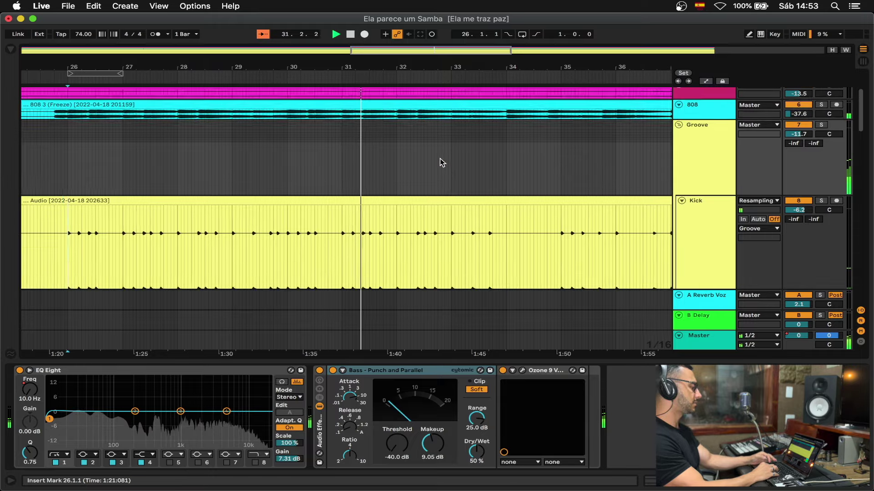
{"action": "scroll", "coordinate": [442, 163], "scroll_direction": "up", "scroll_amount": 2}
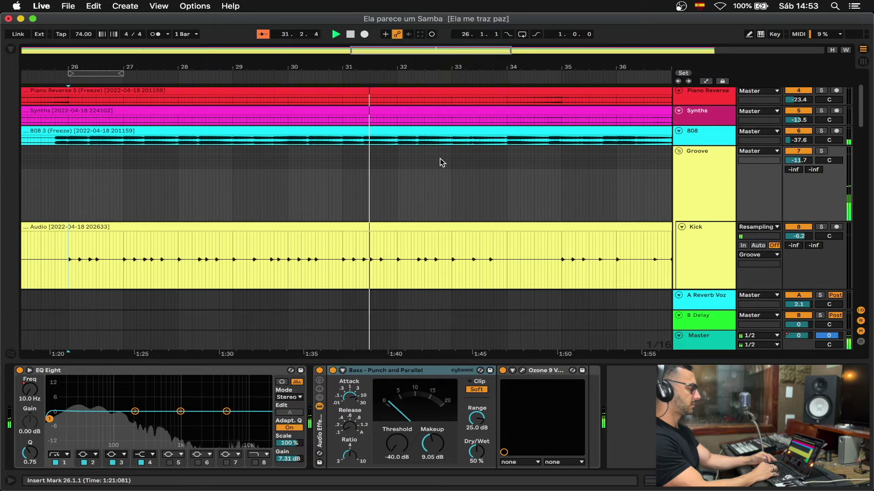
Step: Solo the 808 track and the Groove group together and play them from the middle of bar 26
{"action": "left_click", "coordinate": [822, 132]}
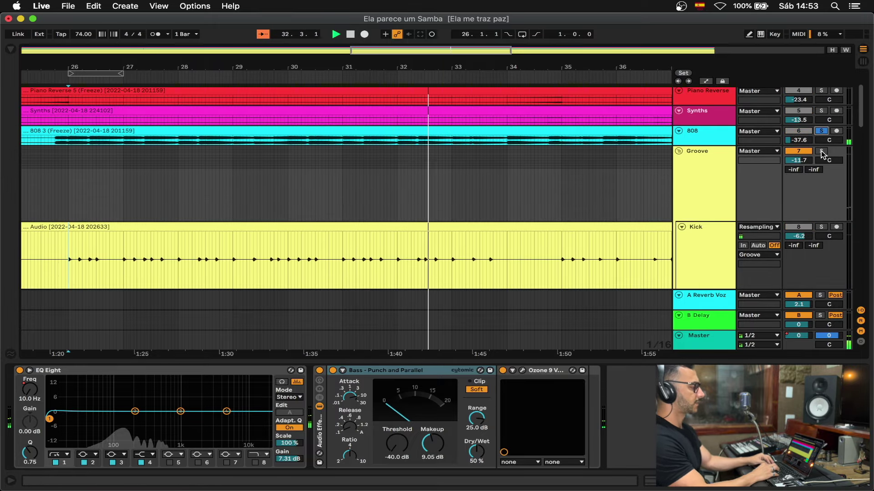
{"action": "left_click", "coordinate": [821, 151]}
{"action": "key", "text": "minus"}
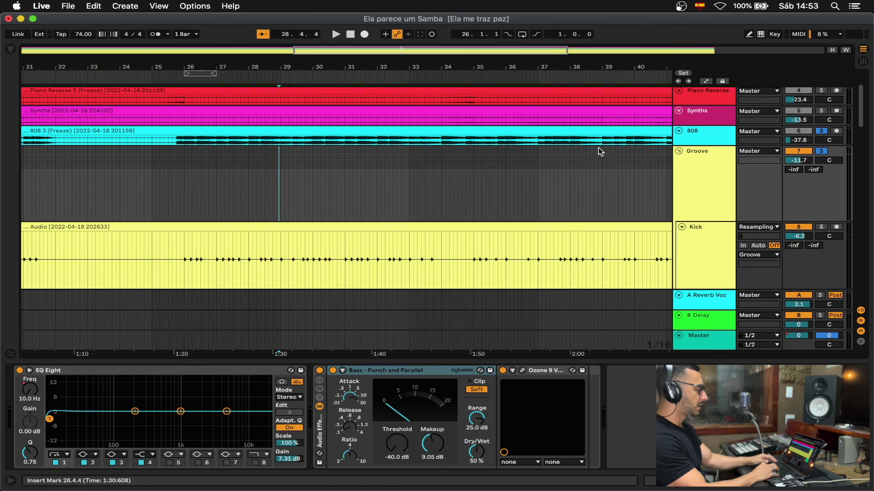
{"action": "left_click", "coordinate": [202, 204]}
{"action": "key", "text": "space"}
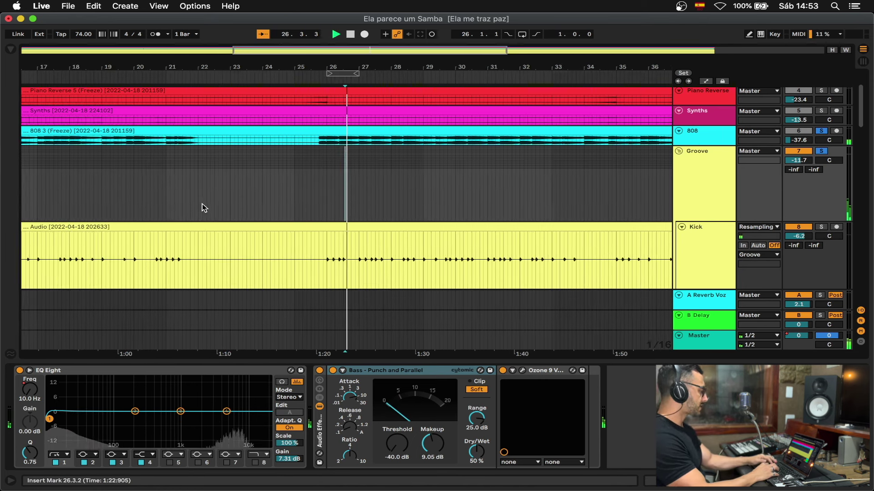
Step: Examine the kick pattern against the 808 clip from bar 26 onward while the soloed tracks play
{"action": "key", "text": "plus"}
{"action": "key", "text": "plus"}
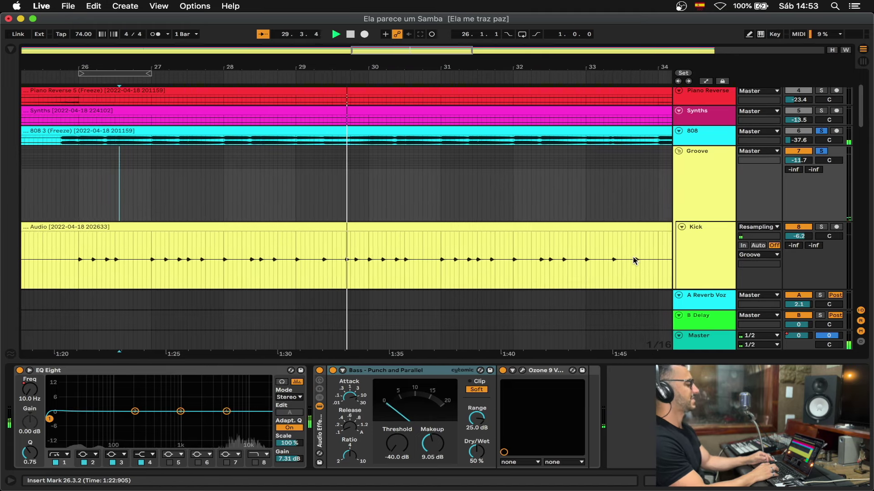
{"action": "key", "text": "minus"}
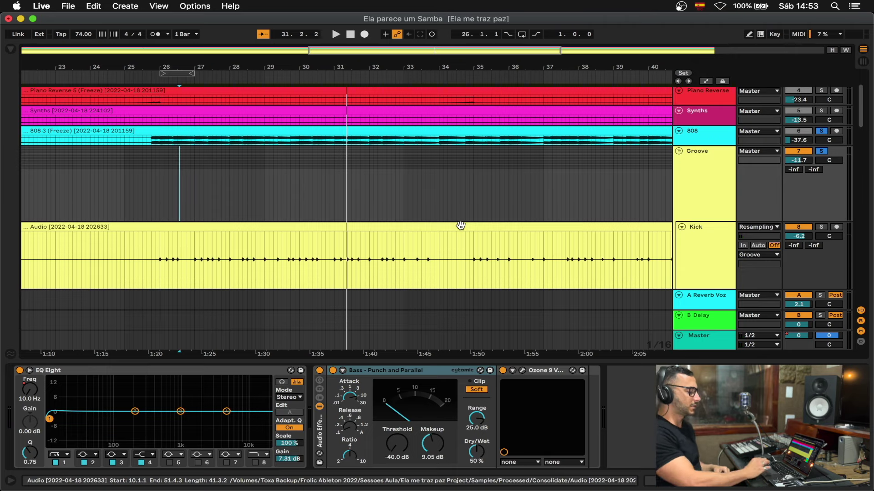
Step: Look through the Groove group's tracks down to Semente, and select the 808 and Synths tracks in turn to view their devices
{"action": "scroll", "coordinate": [460, 226], "scroll_direction": "down", "scroll_amount": 15}
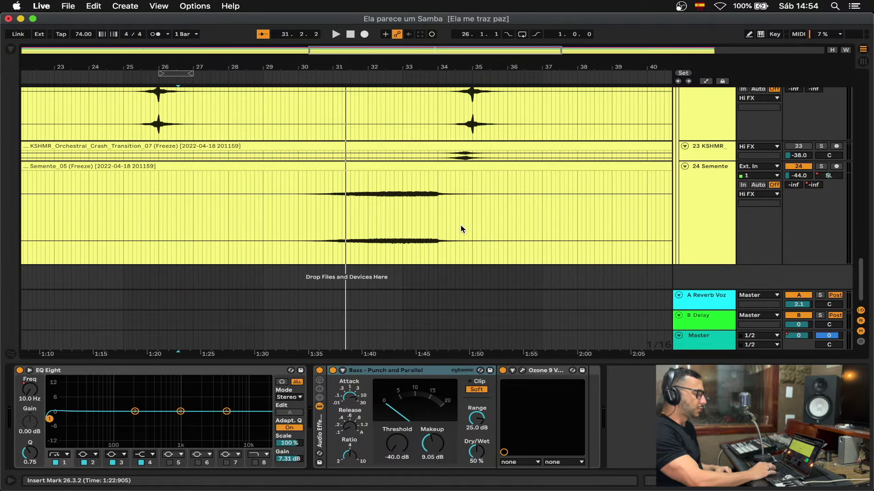
{"action": "scroll", "coordinate": [461, 229], "scroll_direction": "up", "scroll_amount": 10}
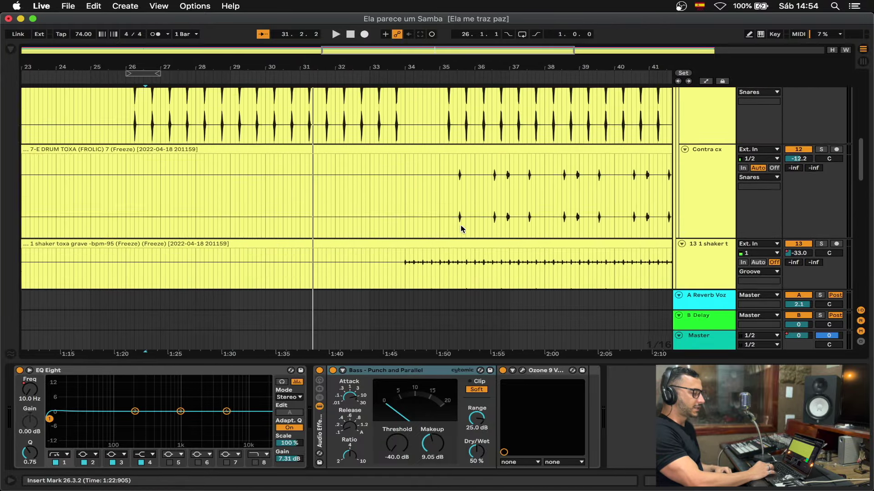
{"action": "scroll", "coordinate": [460, 229], "scroll_direction": "up", "scroll_amount": 10}
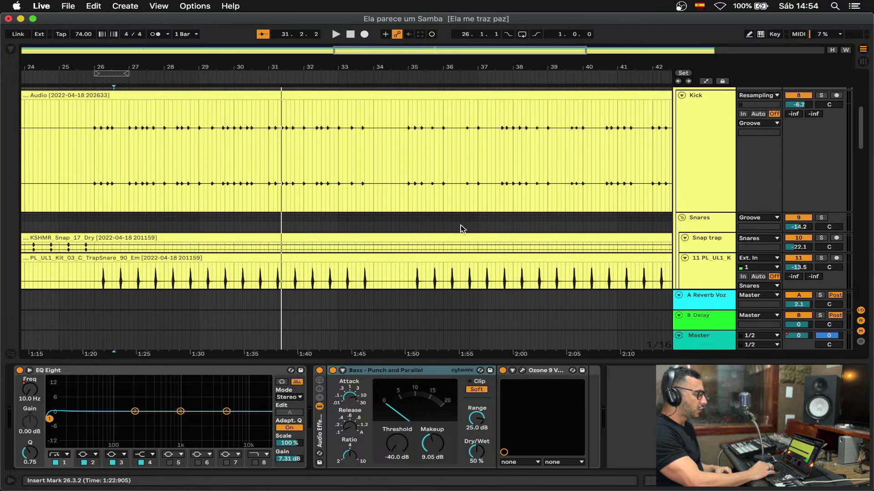
{"action": "scroll", "coordinate": [559, 190], "scroll_direction": "up", "scroll_amount": 8}
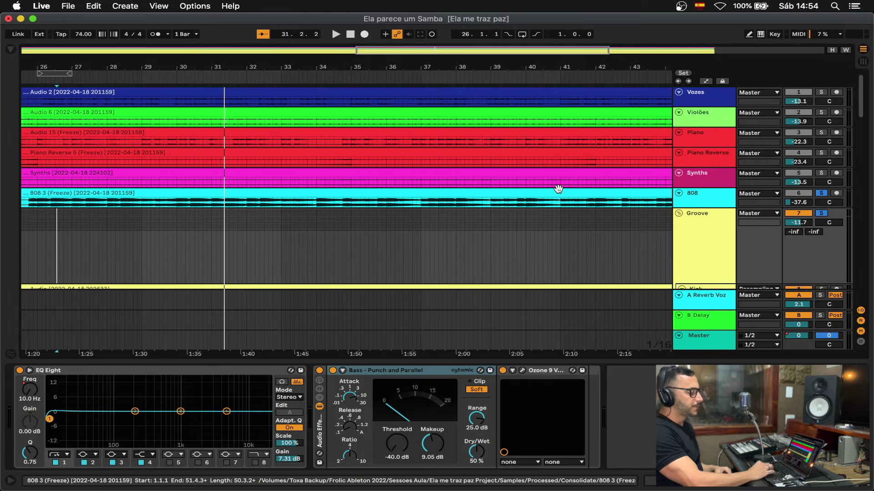
{"action": "left_click", "coordinate": [701, 197]}
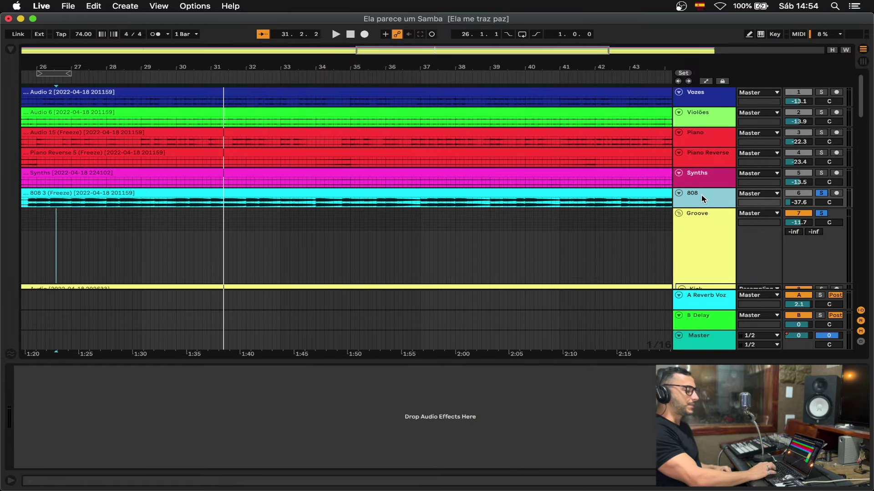
{"action": "left_click", "coordinate": [704, 178]}
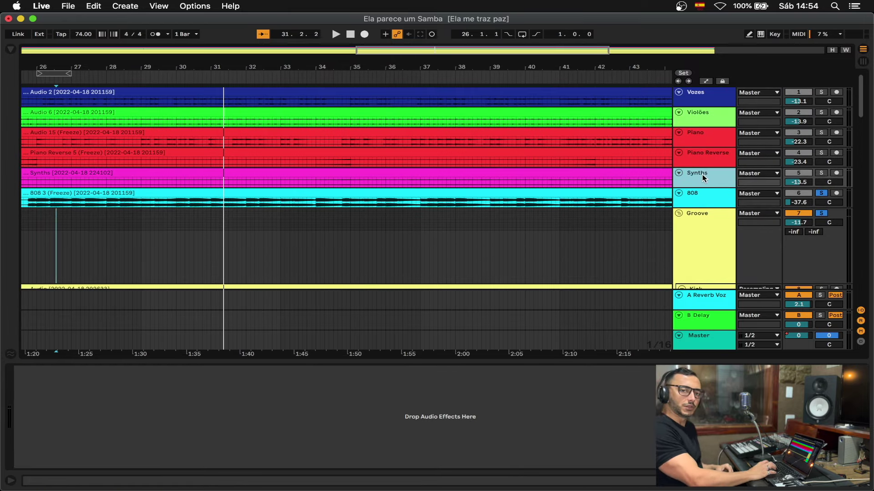